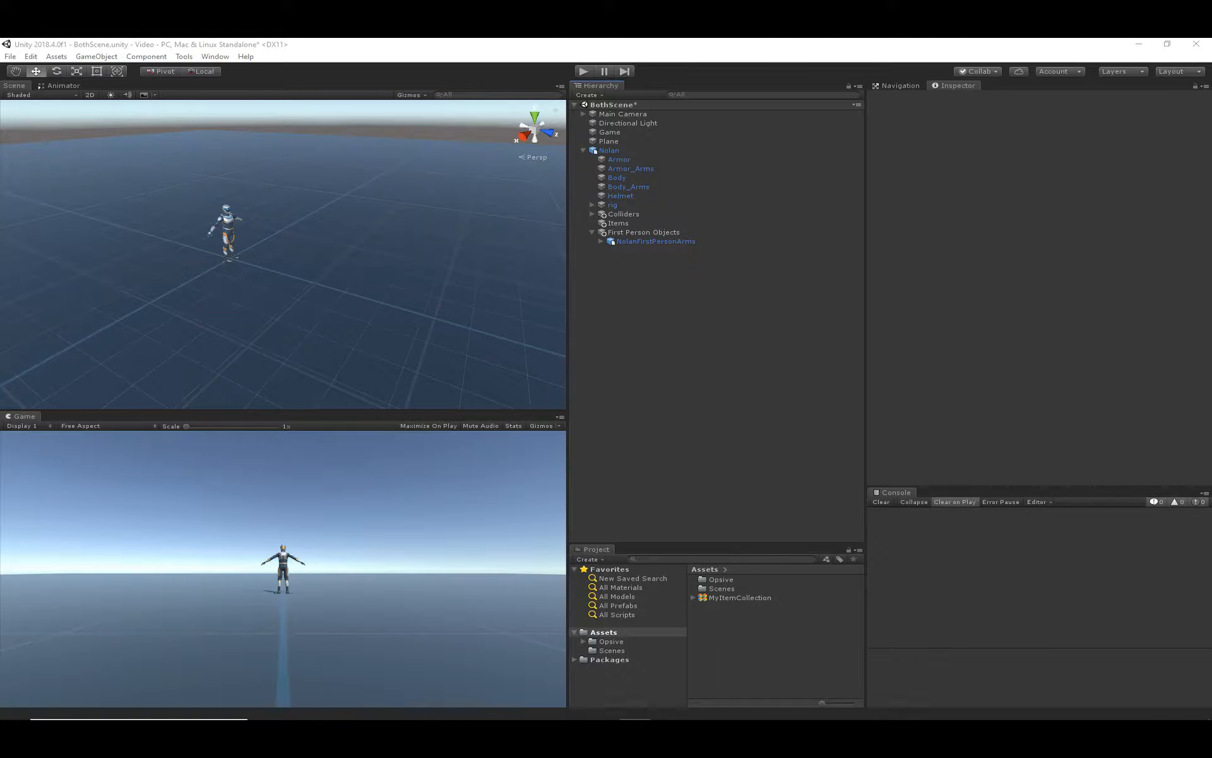
- Open the Item Manager and name the new item RuntimeSword
click(183, 57)
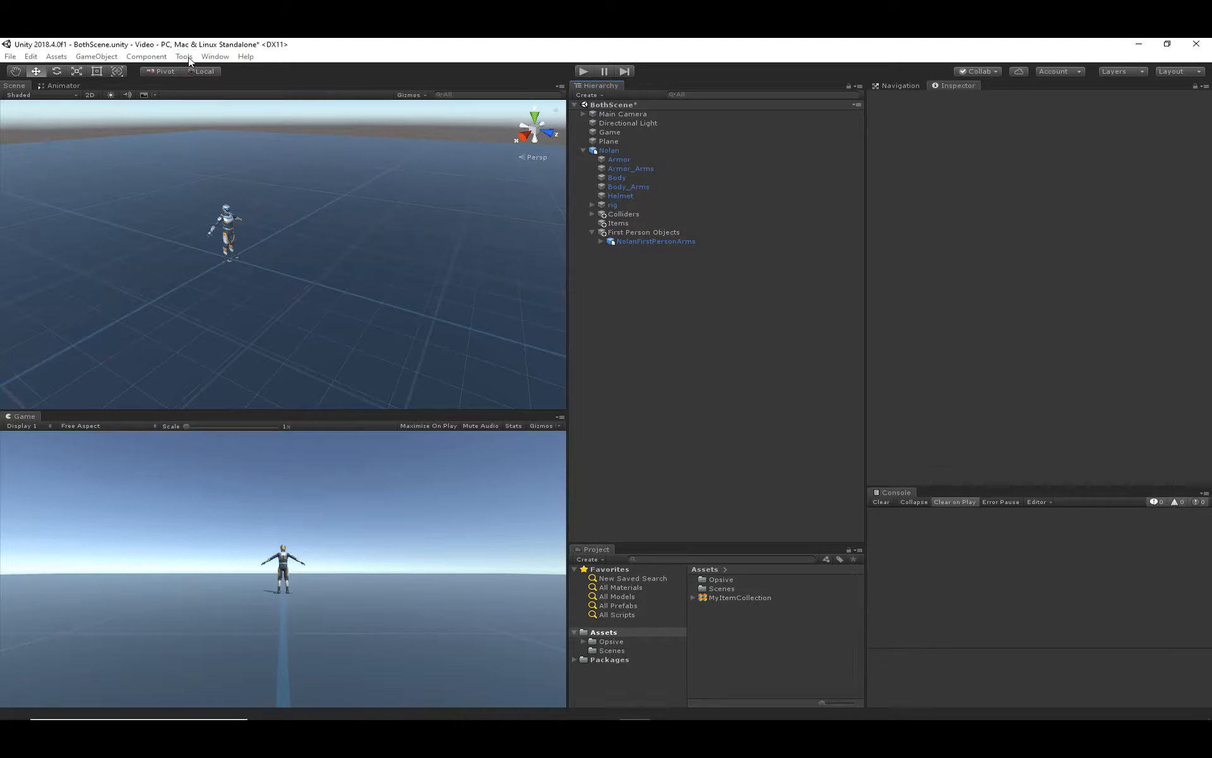
mouse_move(199, 69)
mouse_move(349, 73)
click(435, 111)
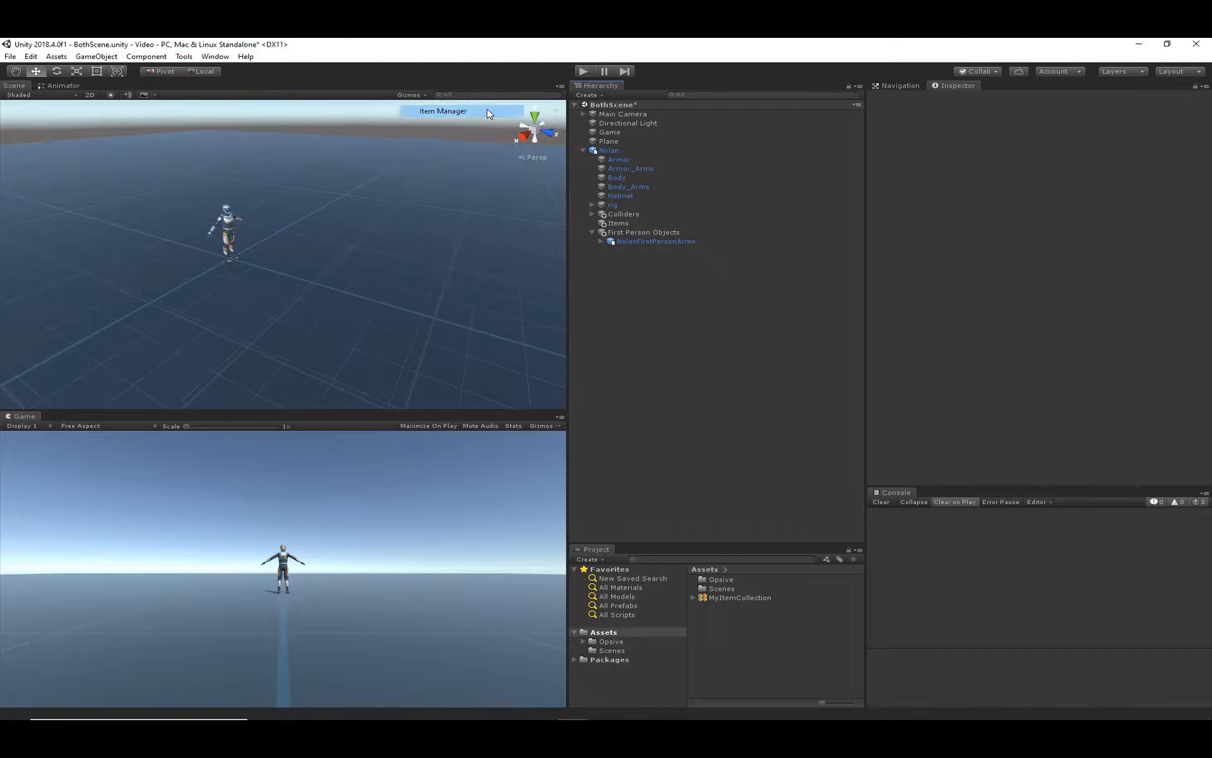
click(270, 221)
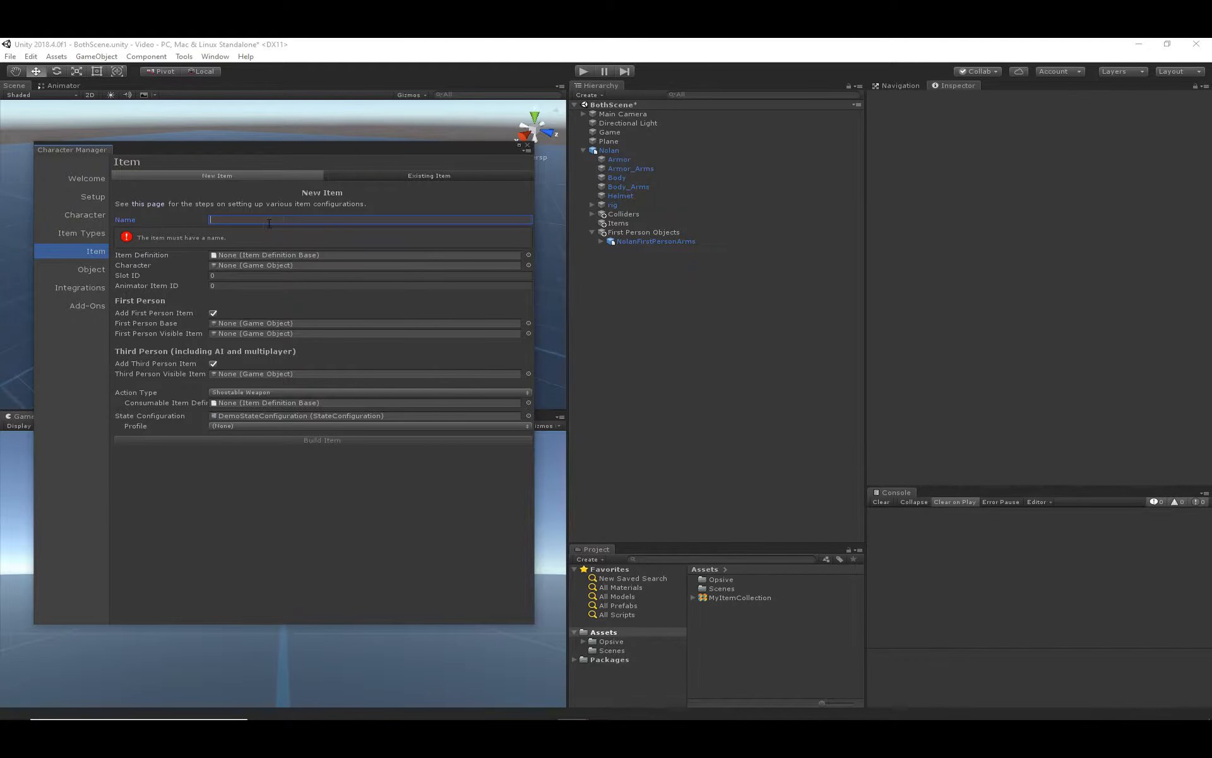
text(R)
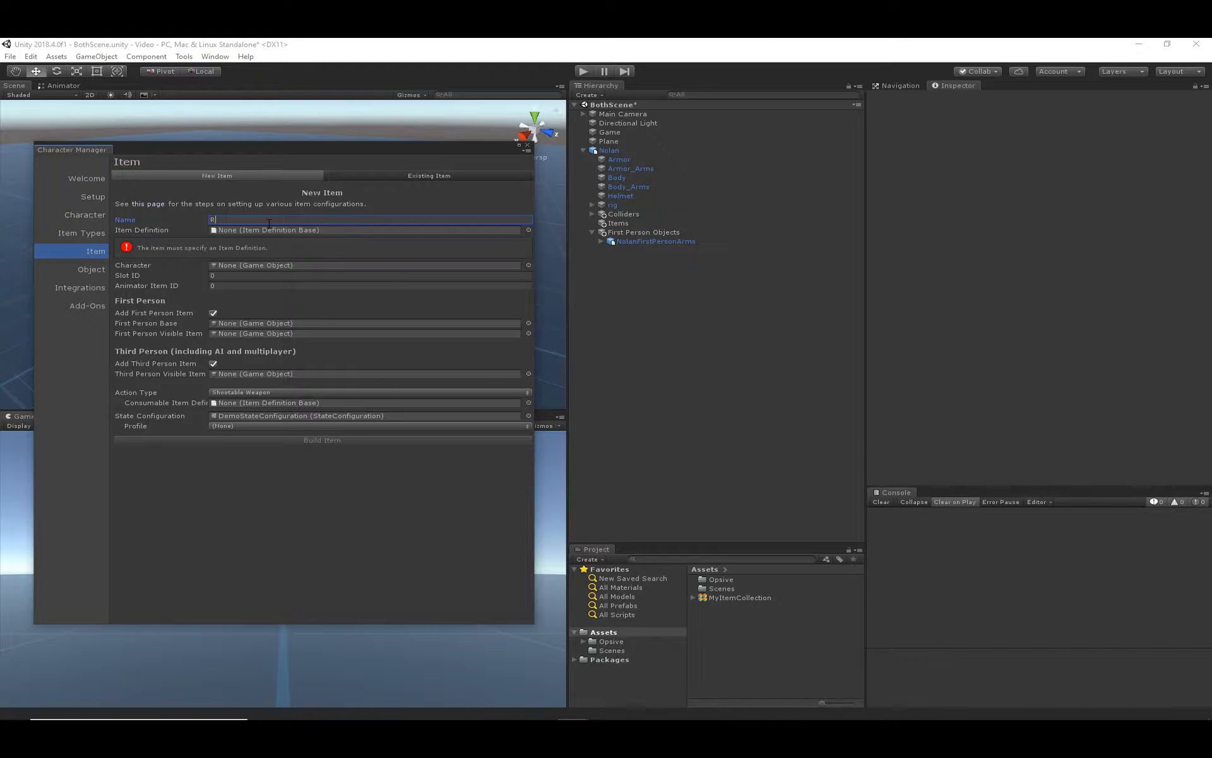
text(untimeSword)
- Assign MySword as the new item's Item Definition
click(529, 230)
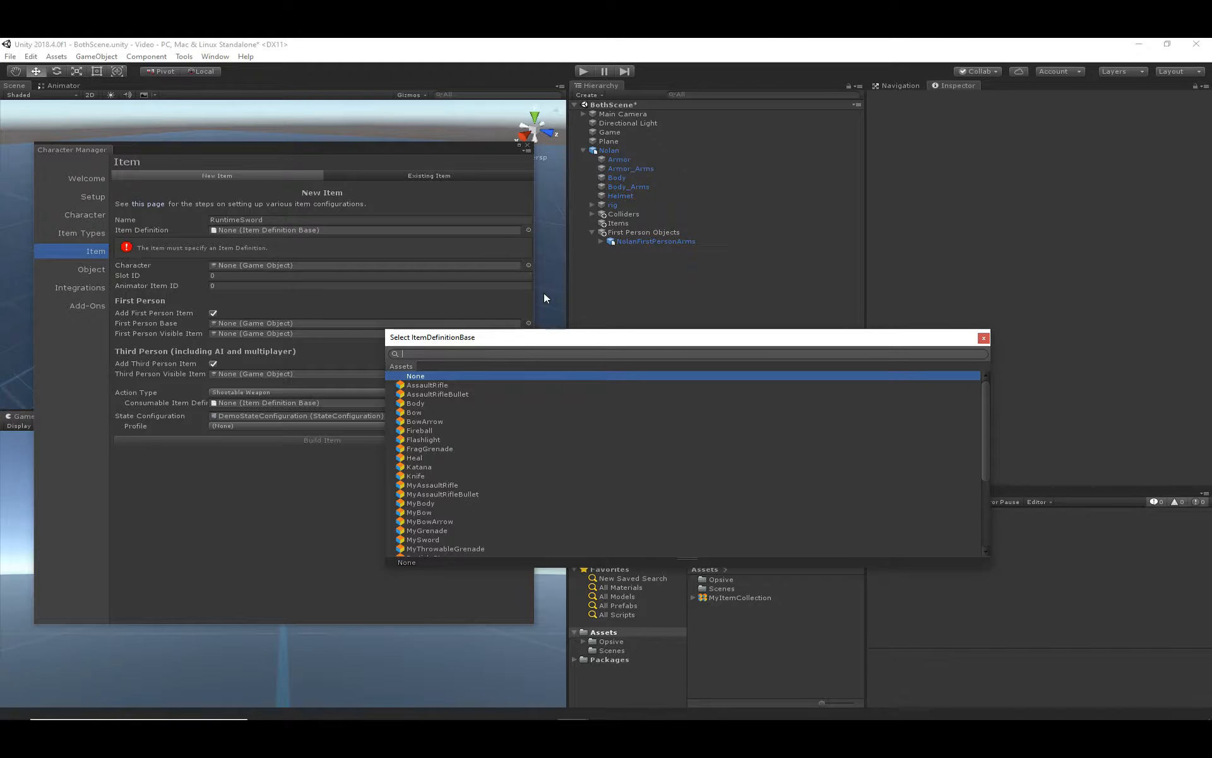
text(my)
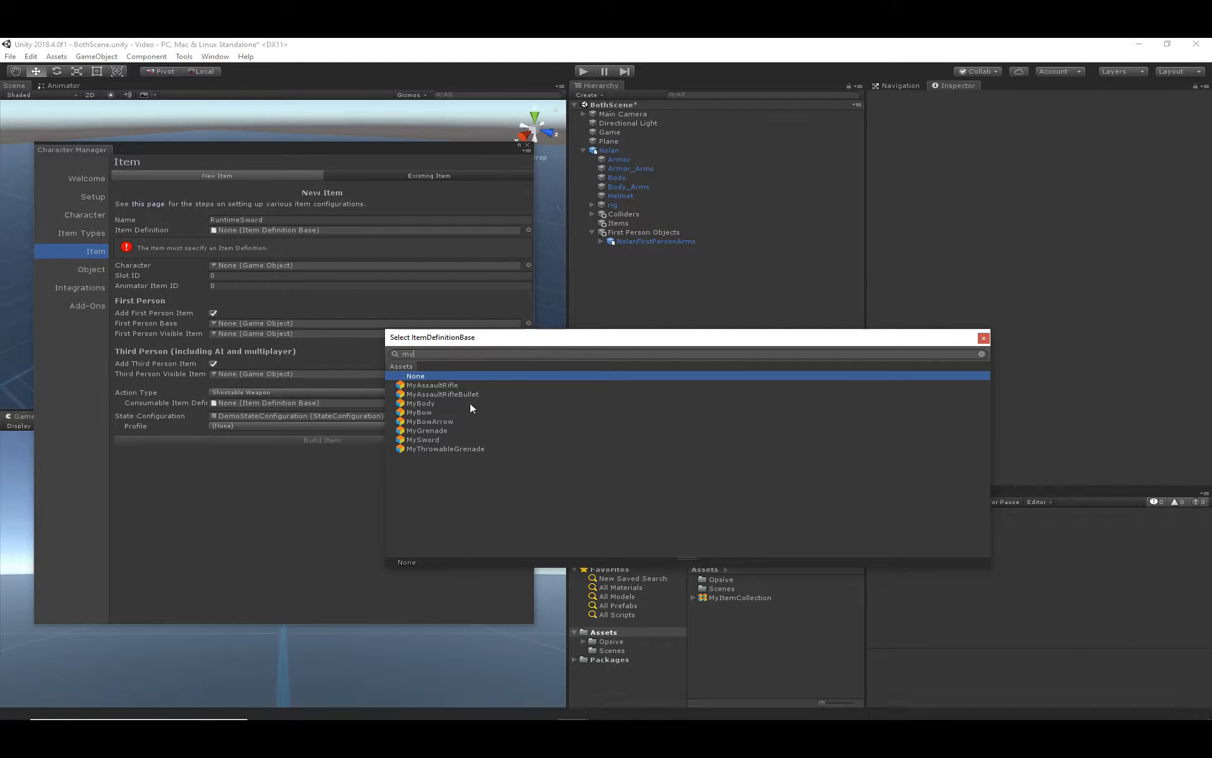
click(432, 440)
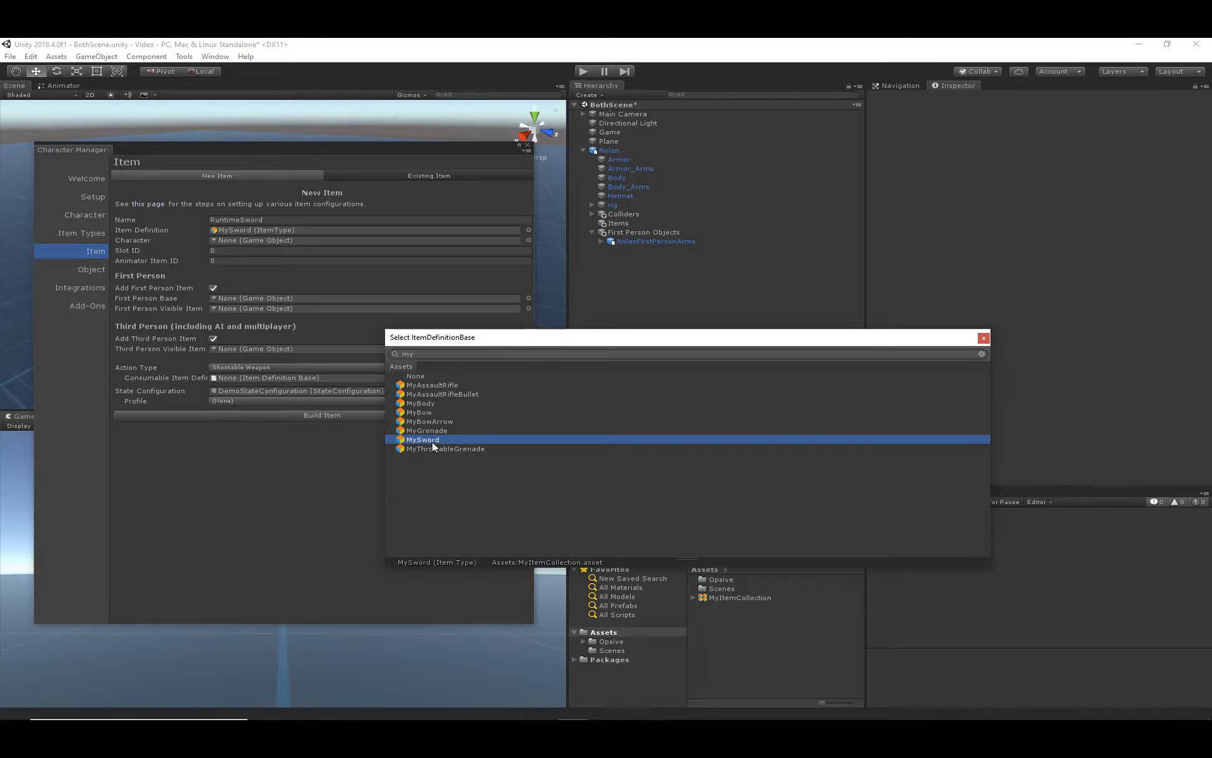
click(984, 339)
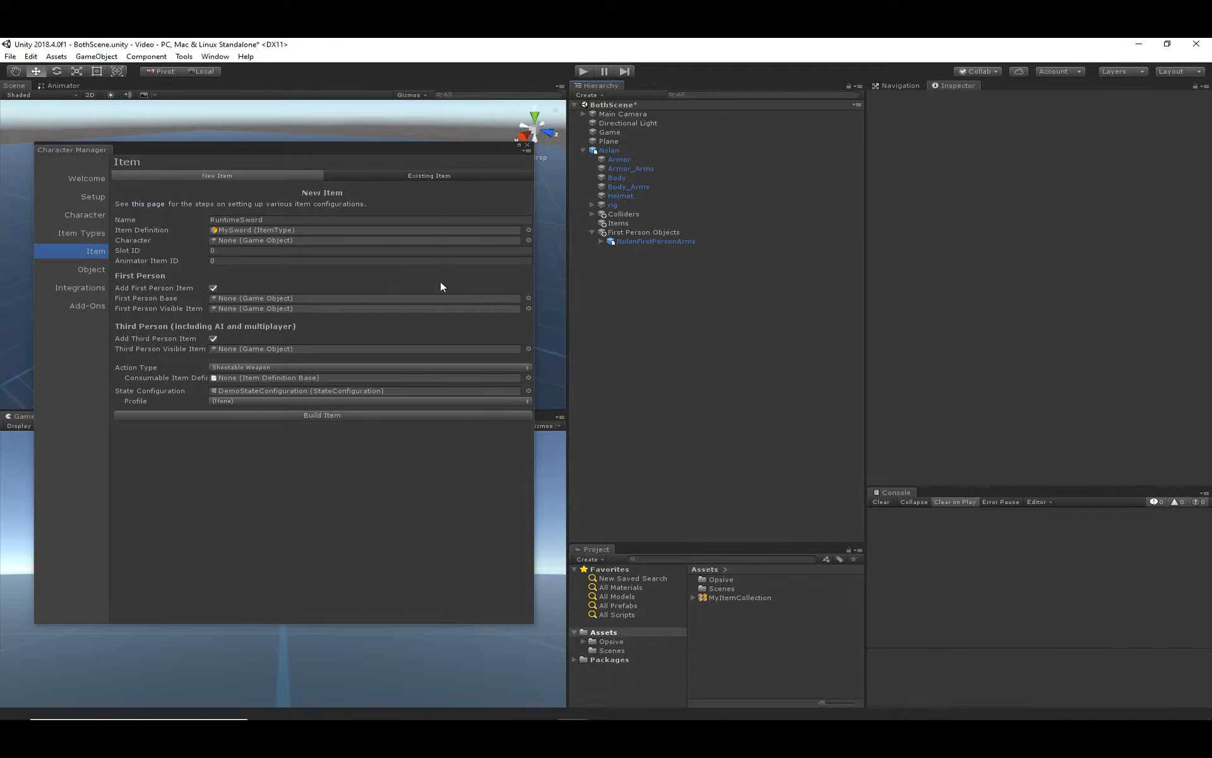
- Look over the item's Character and Slot ID fields, and expand Nolan's rig down to the contents of both hand bones
click(134, 240)
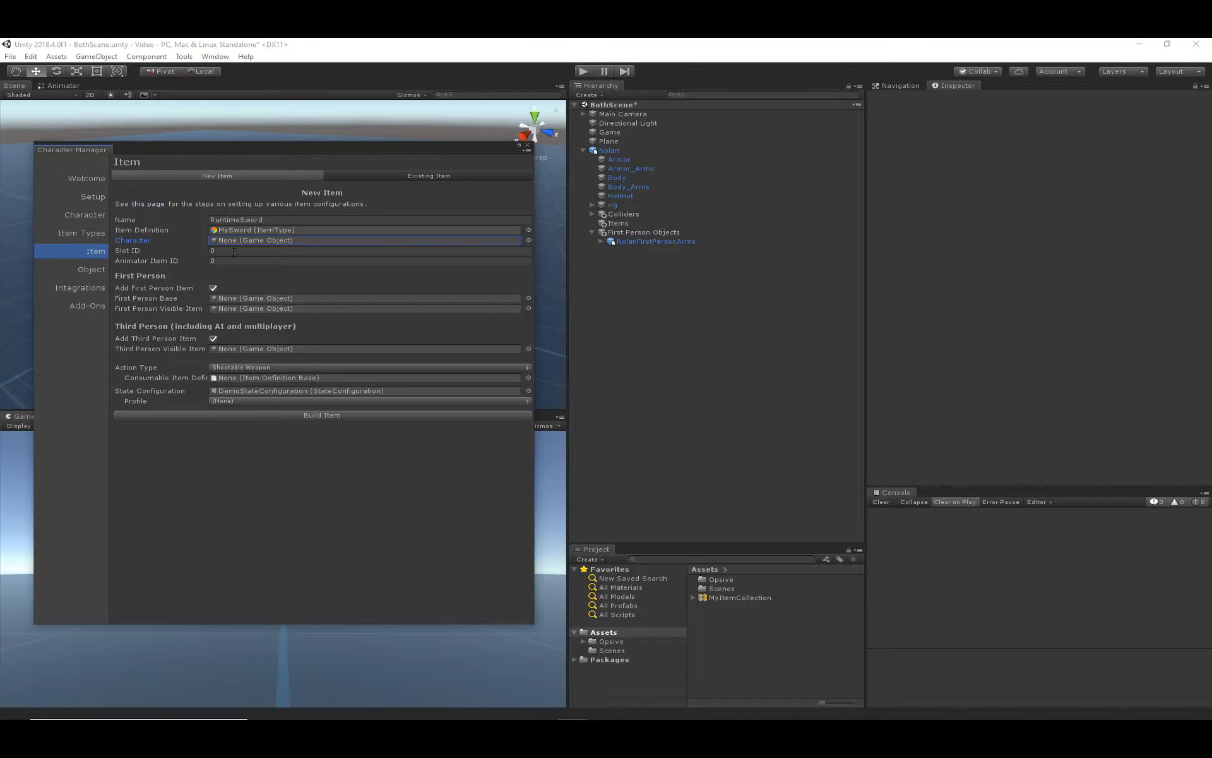
click(138, 250)
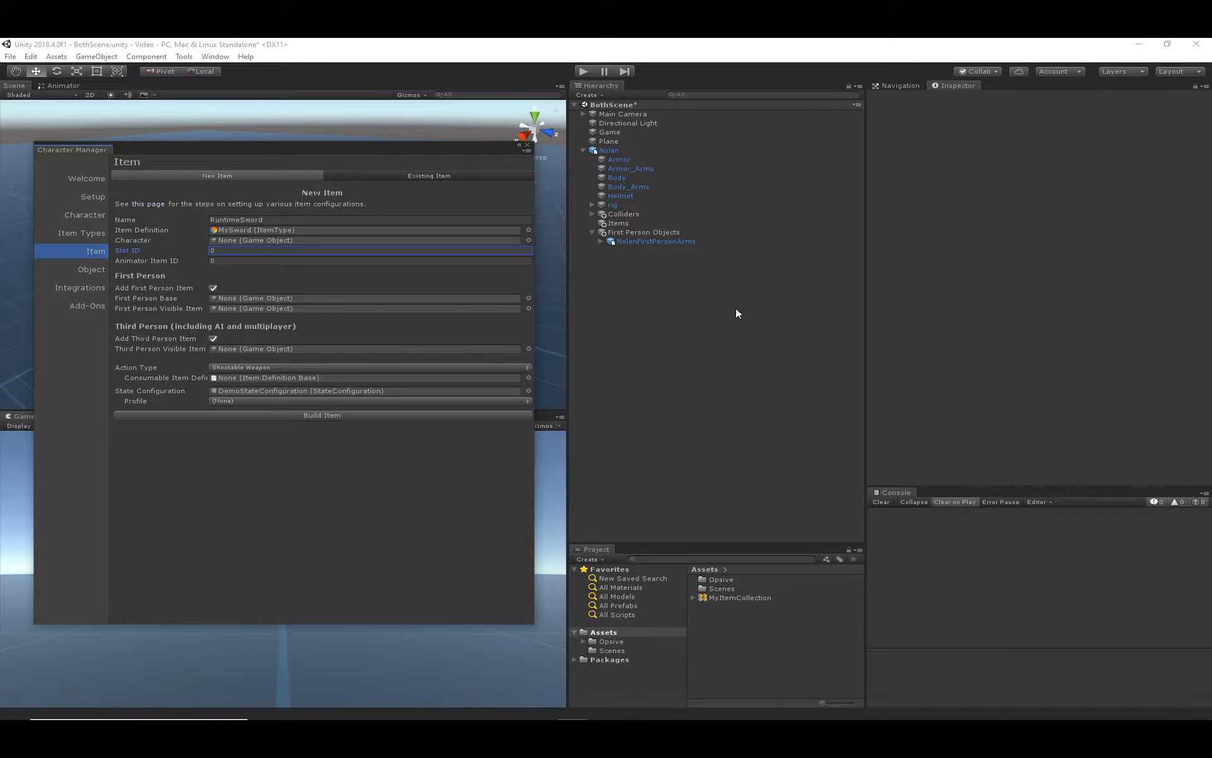
click(591, 206)
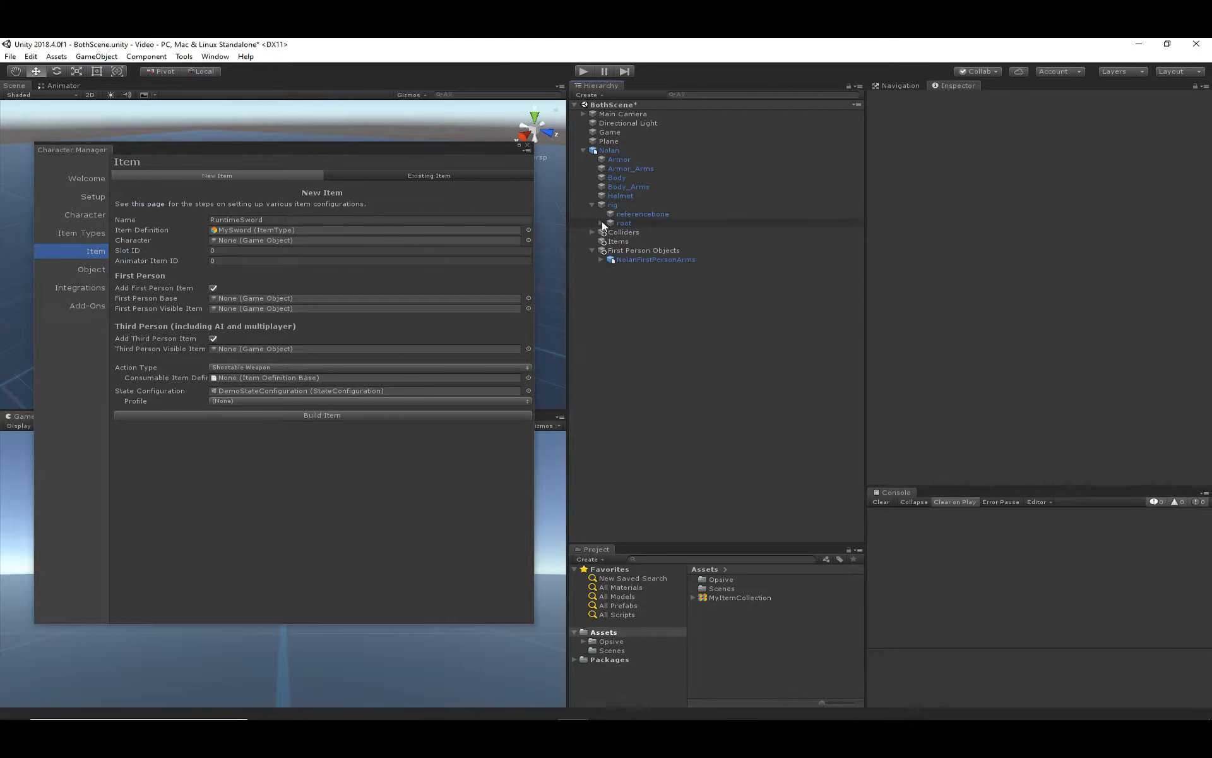
click(601, 224)
click(610, 232)
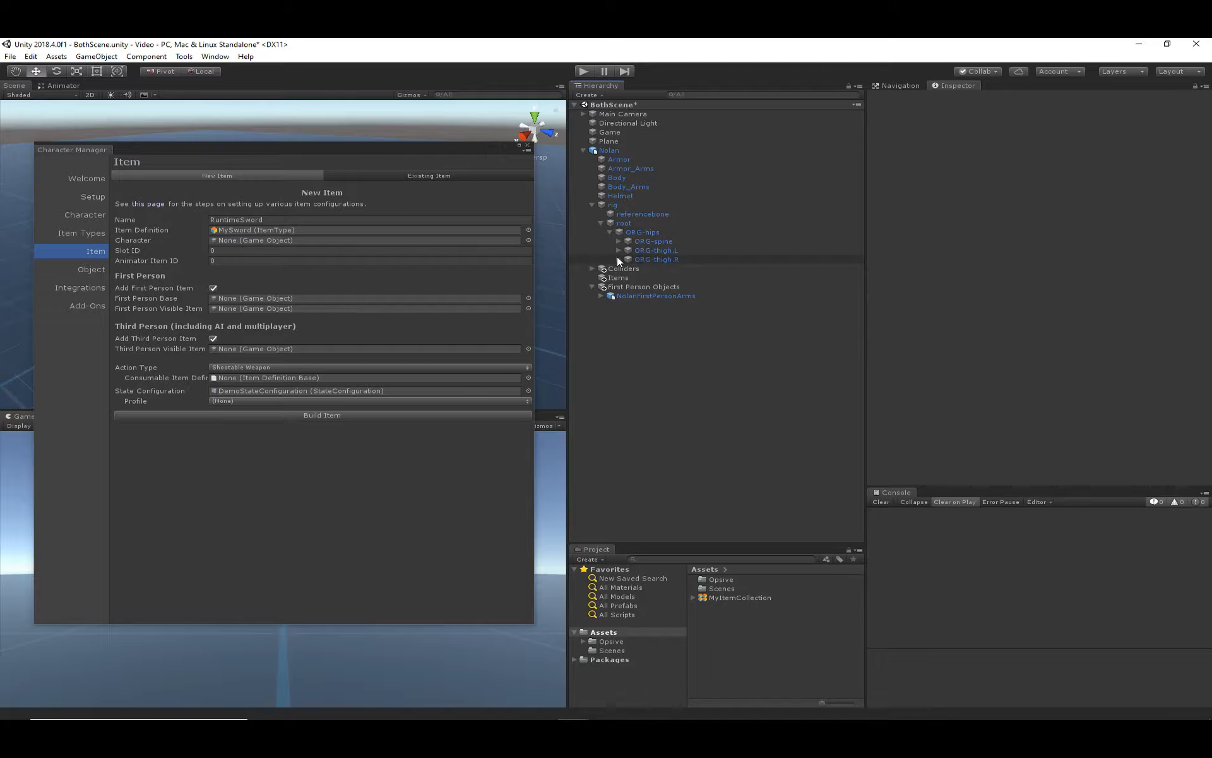
click(619, 241)
click(627, 251)
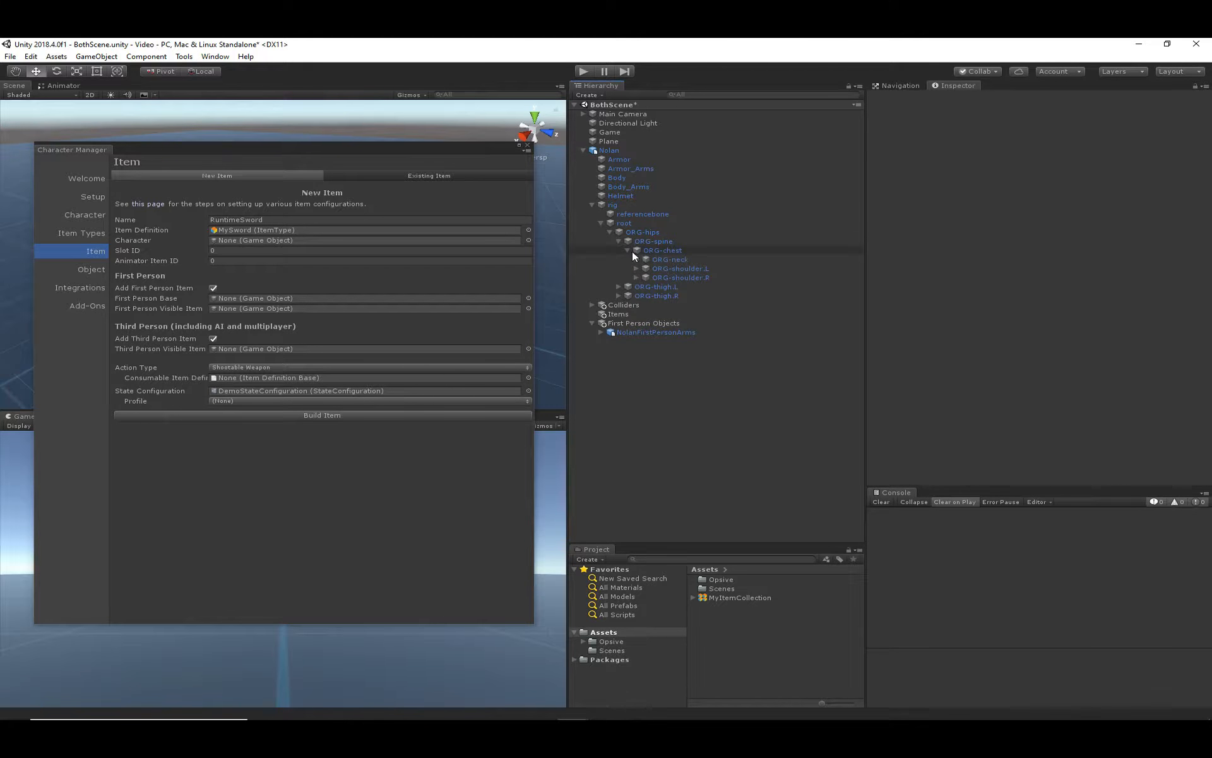
click(636, 277)
click(636, 269)
click(642, 270)
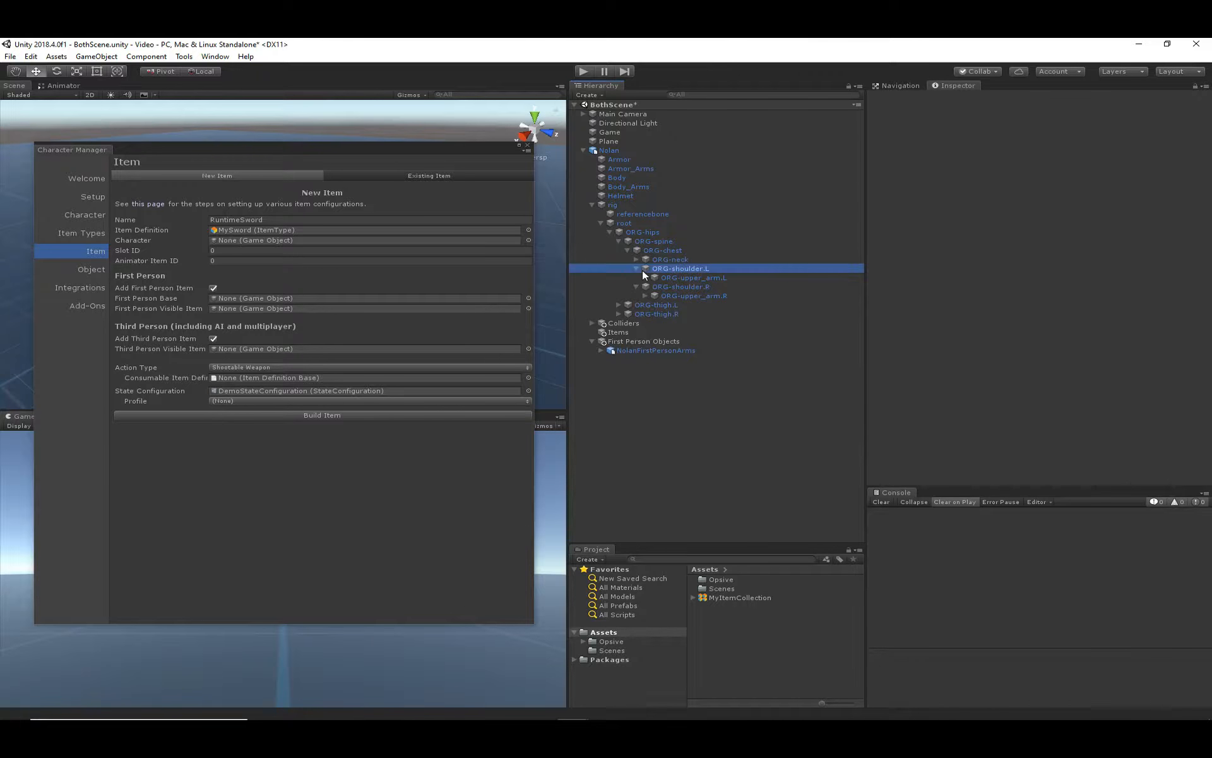
click(645, 277)
click(645, 304)
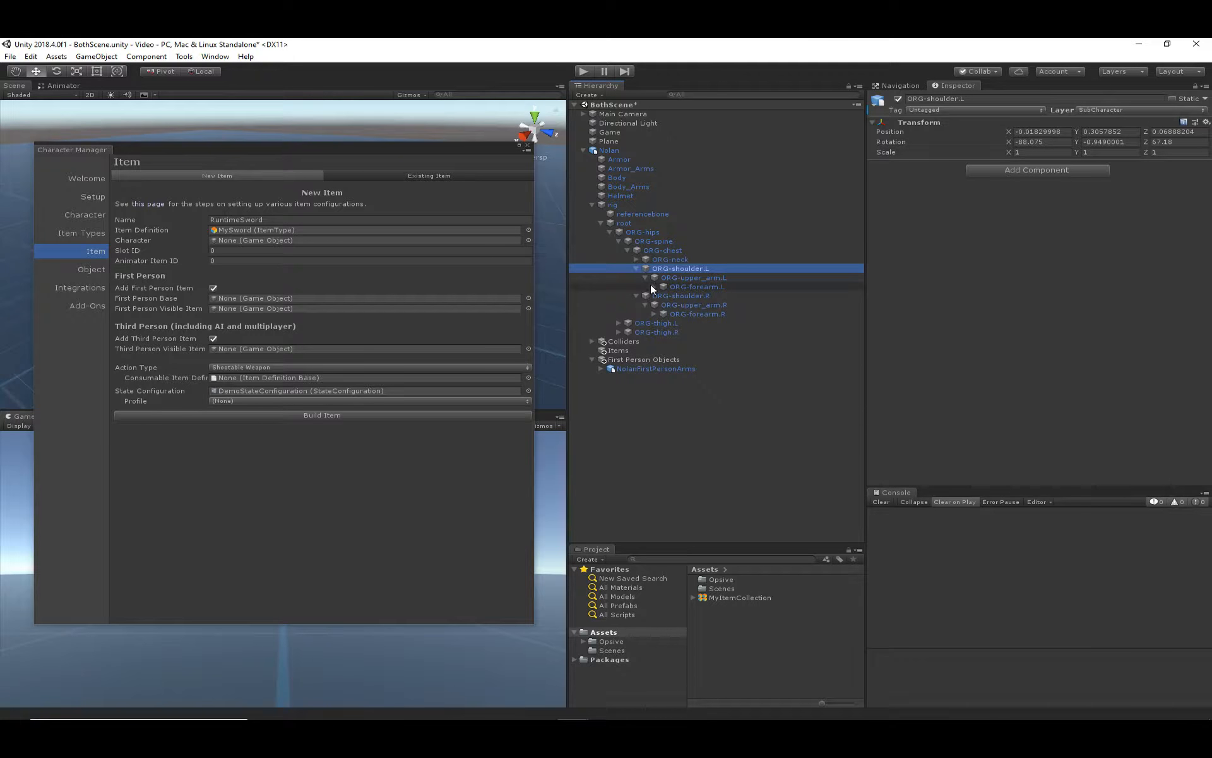
click(653, 287)
click(662, 296)
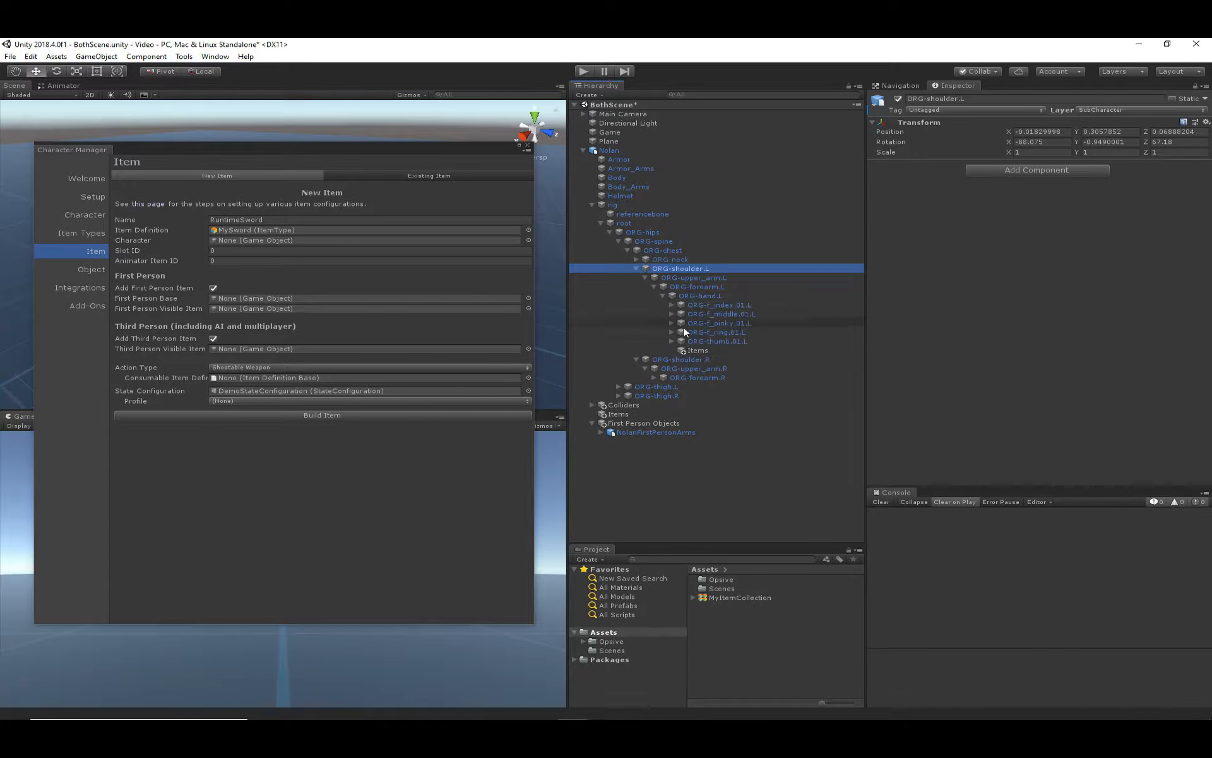
click(654, 377)
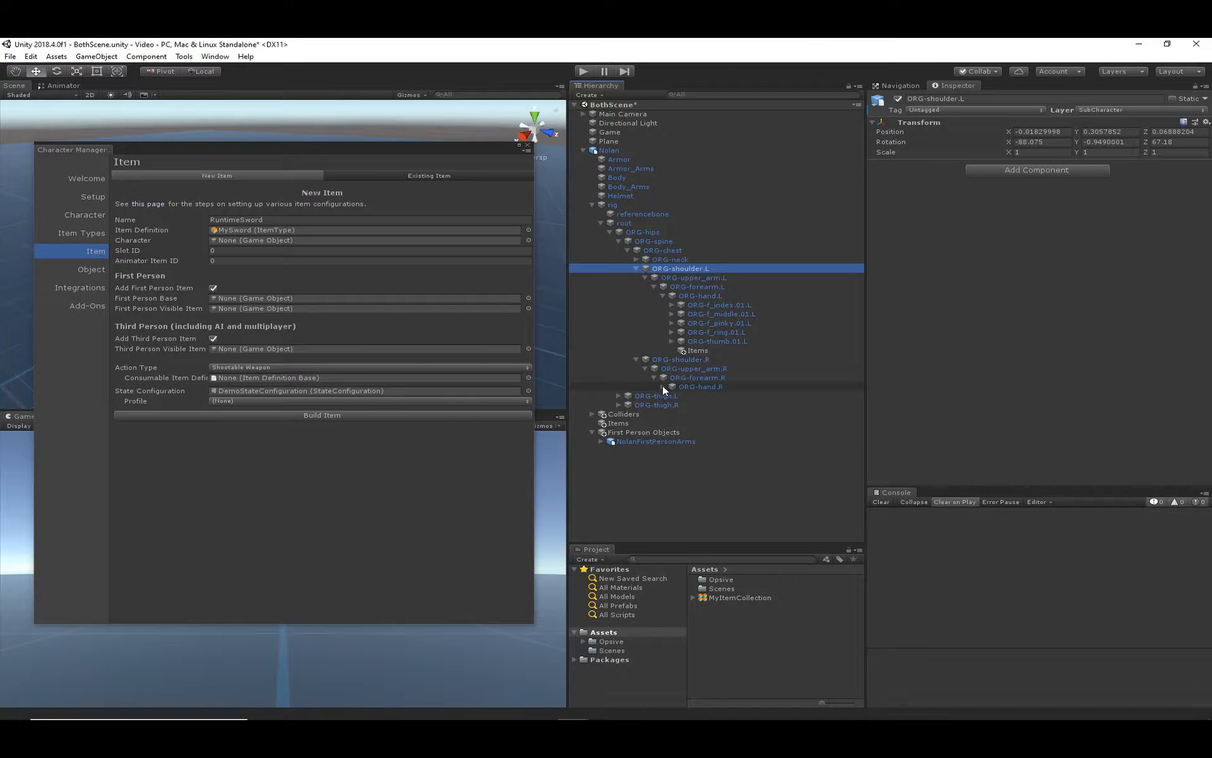
click(663, 386)
- Inspect the Item Slot IDs on the Items objects under Nolan's left and right hands and the first person right hand
click(724, 350)
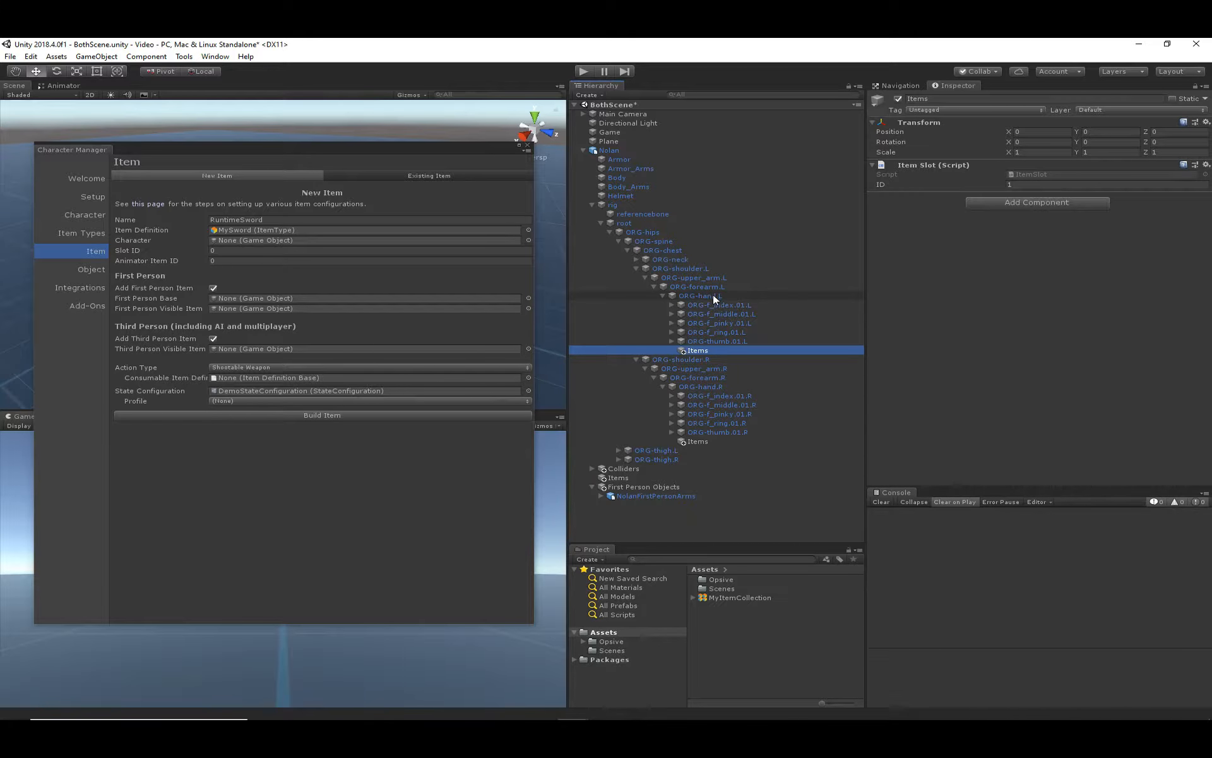
click(716, 441)
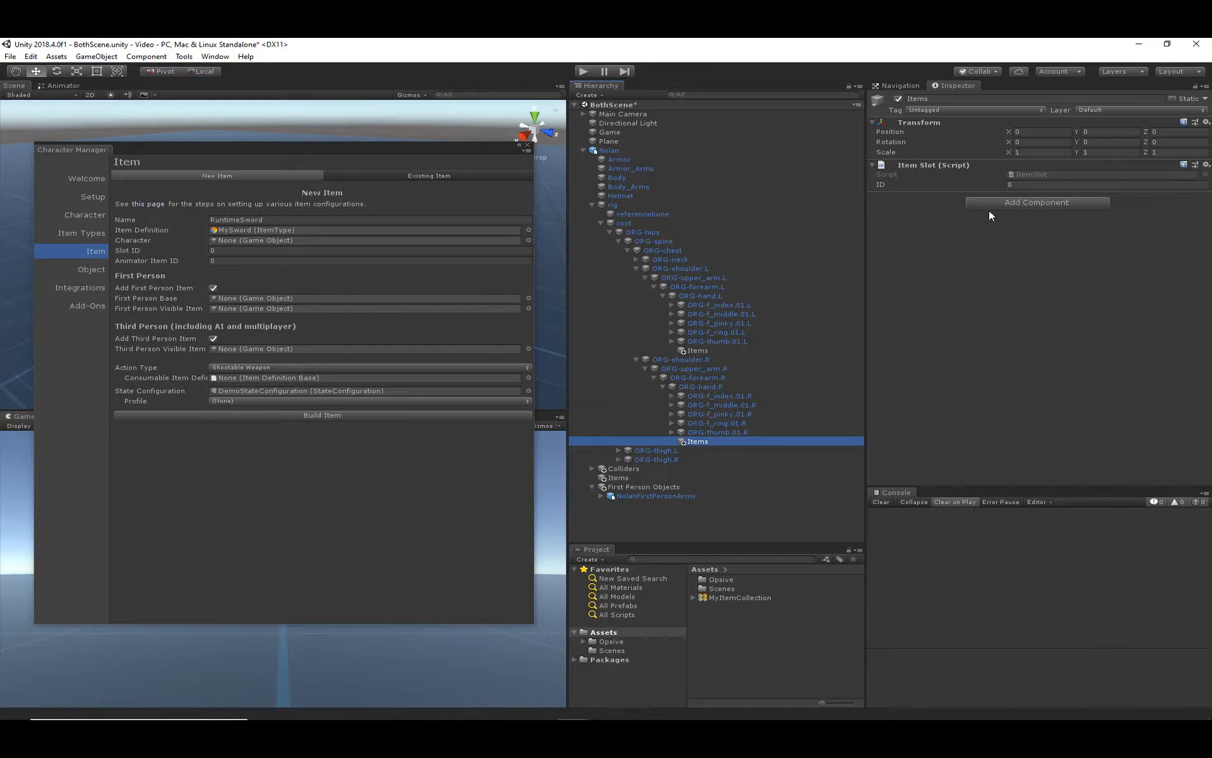
click(601, 496)
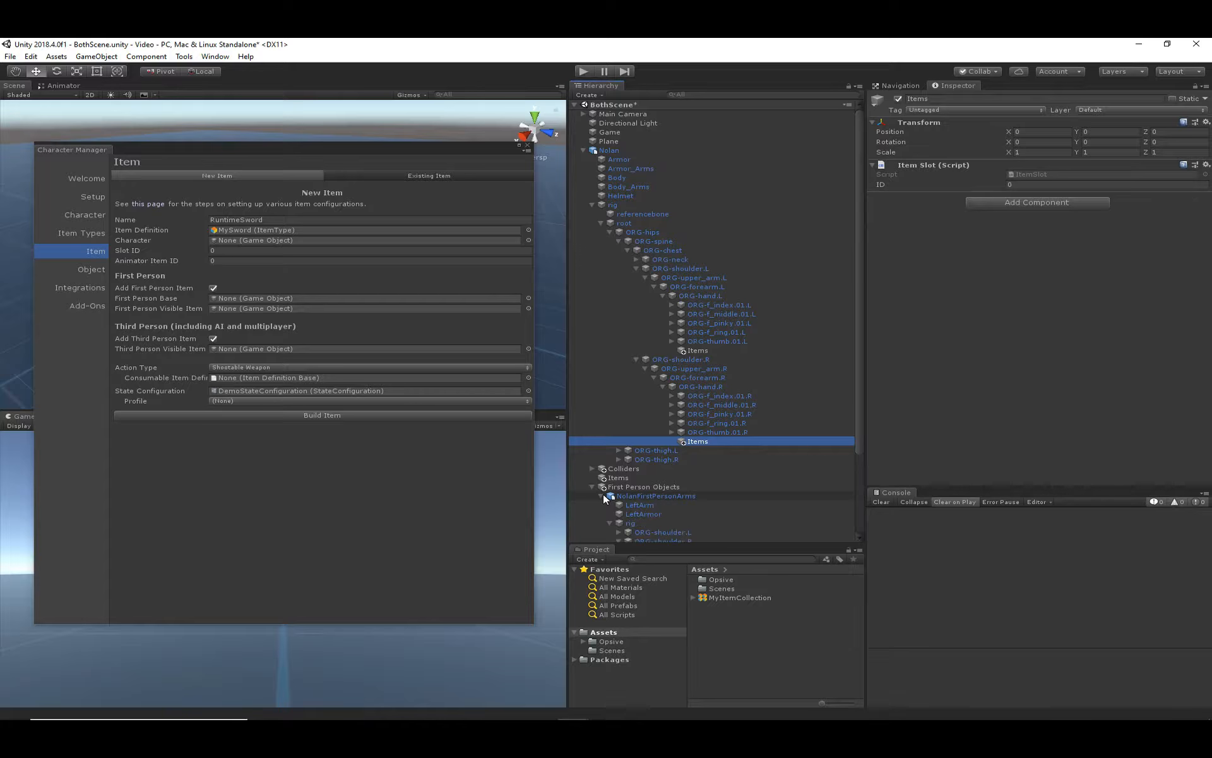
scroll(618, 482, down, 3)
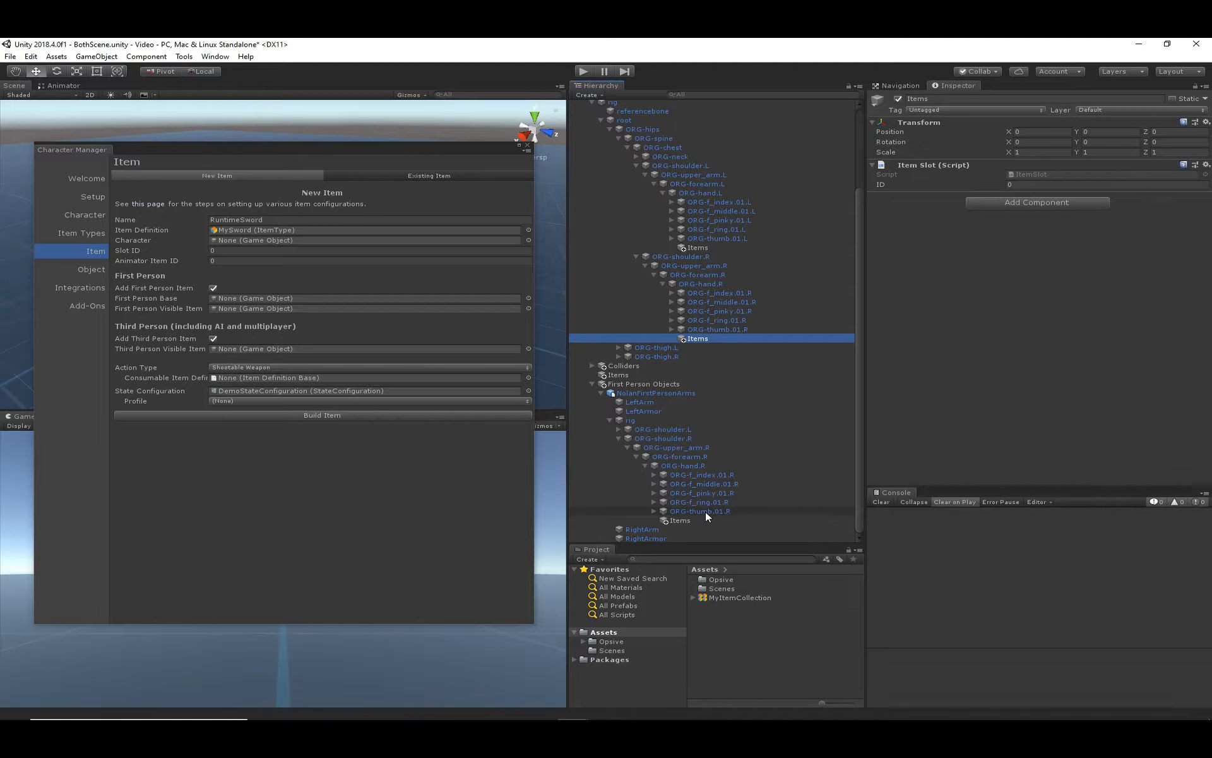
click(682, 521)
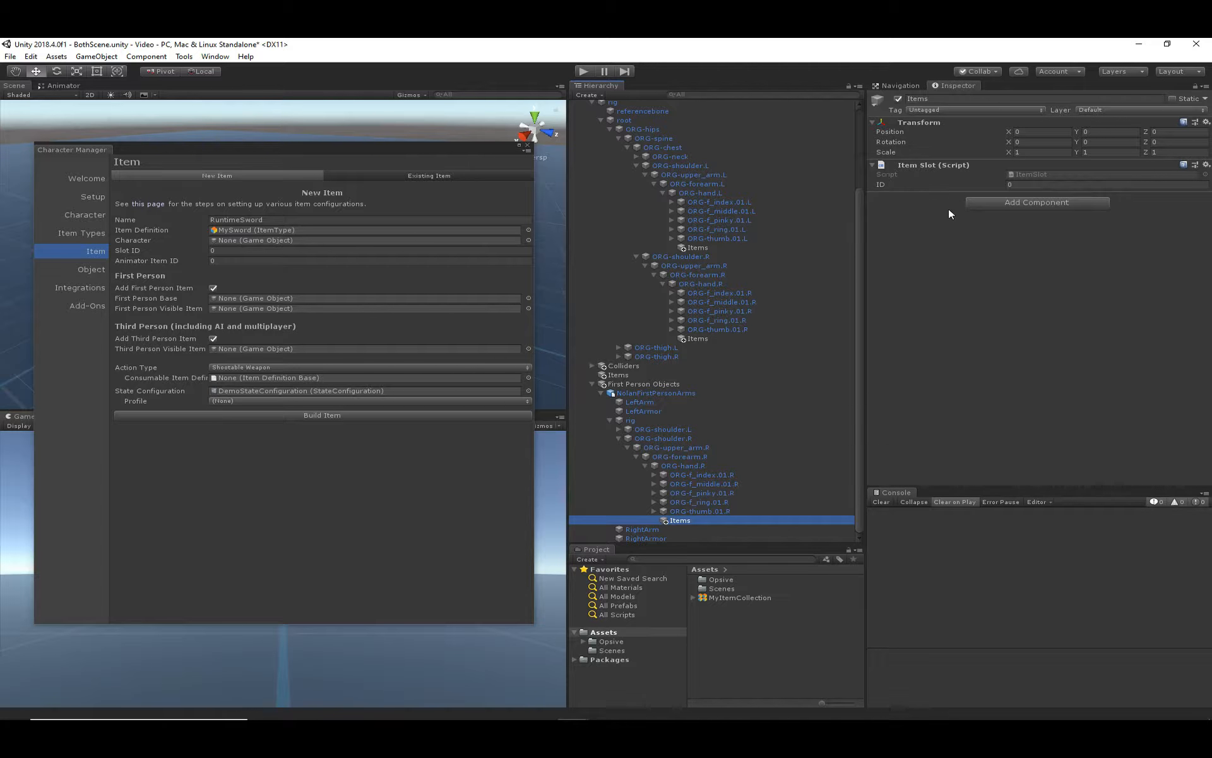
- Create an empty child object named Items under ORG-hand.L of NolanFirstPersonArms
click(618, 430)
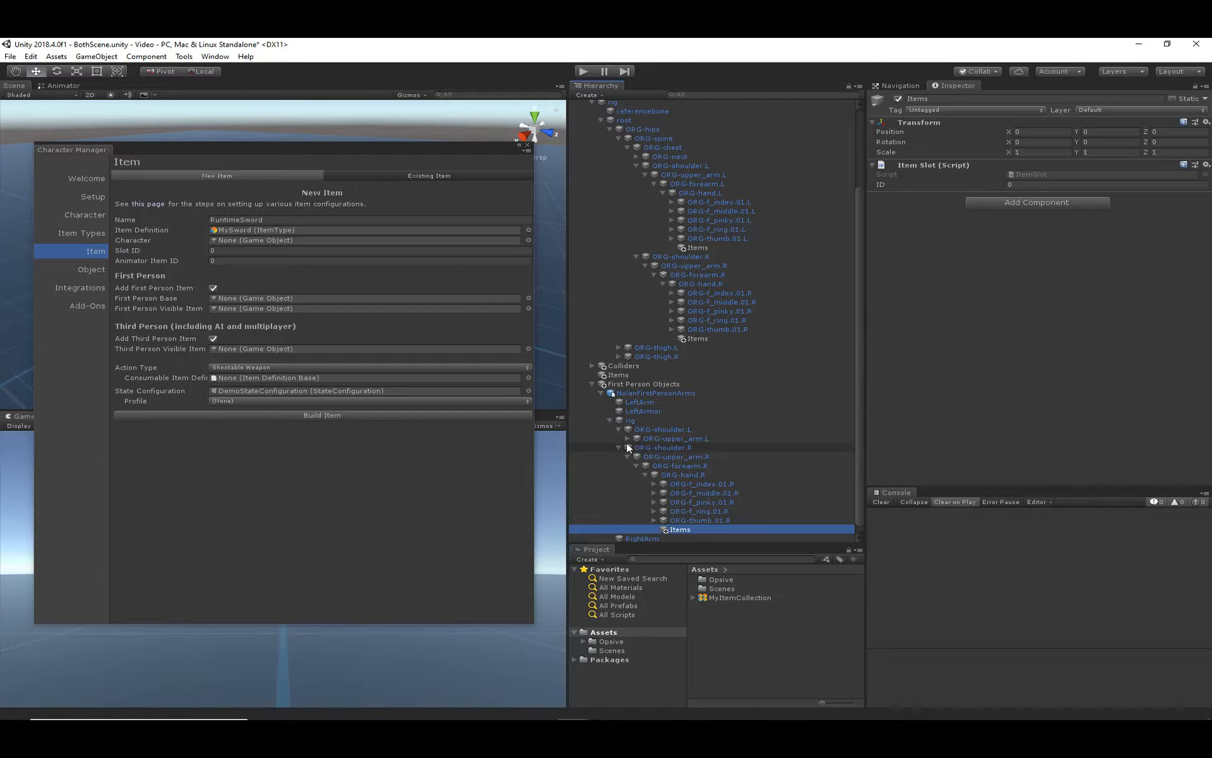
click(628, 438)
click(637, 447)
click(644, 455)
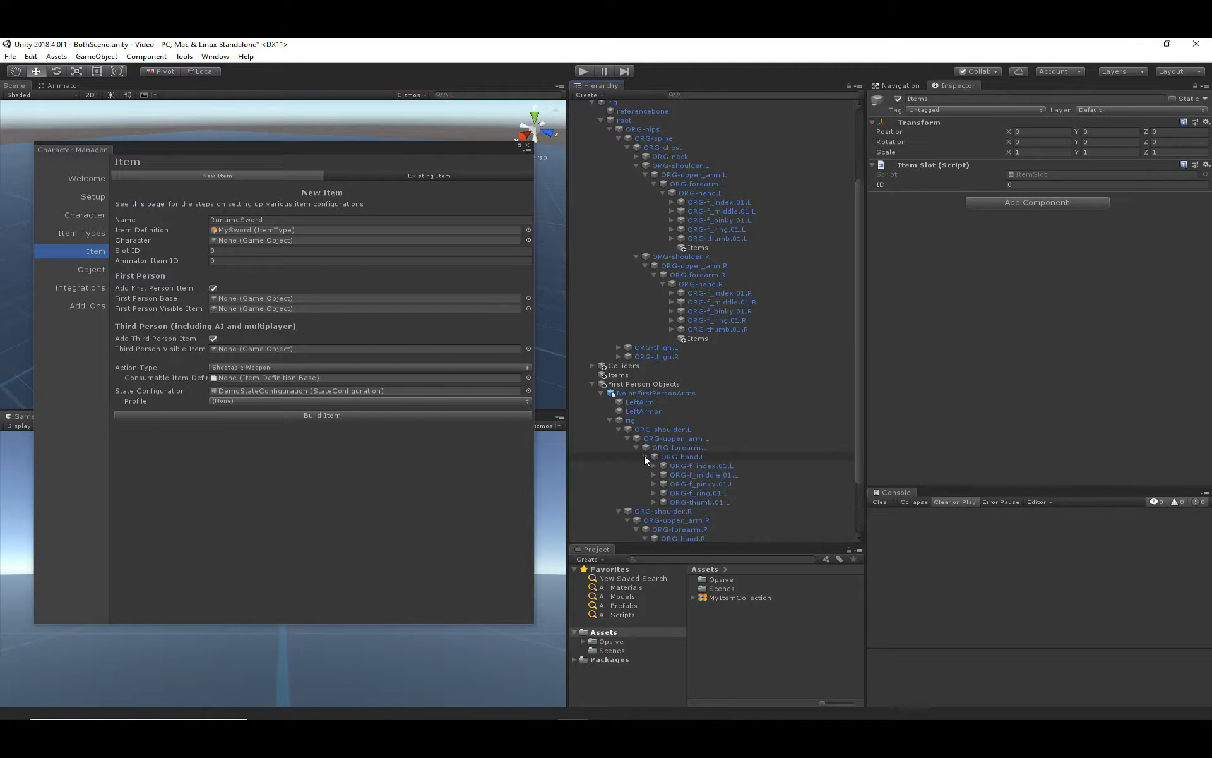
scroll(644, 454, down, 1)
click(691, 422)
right_click(691, 422)
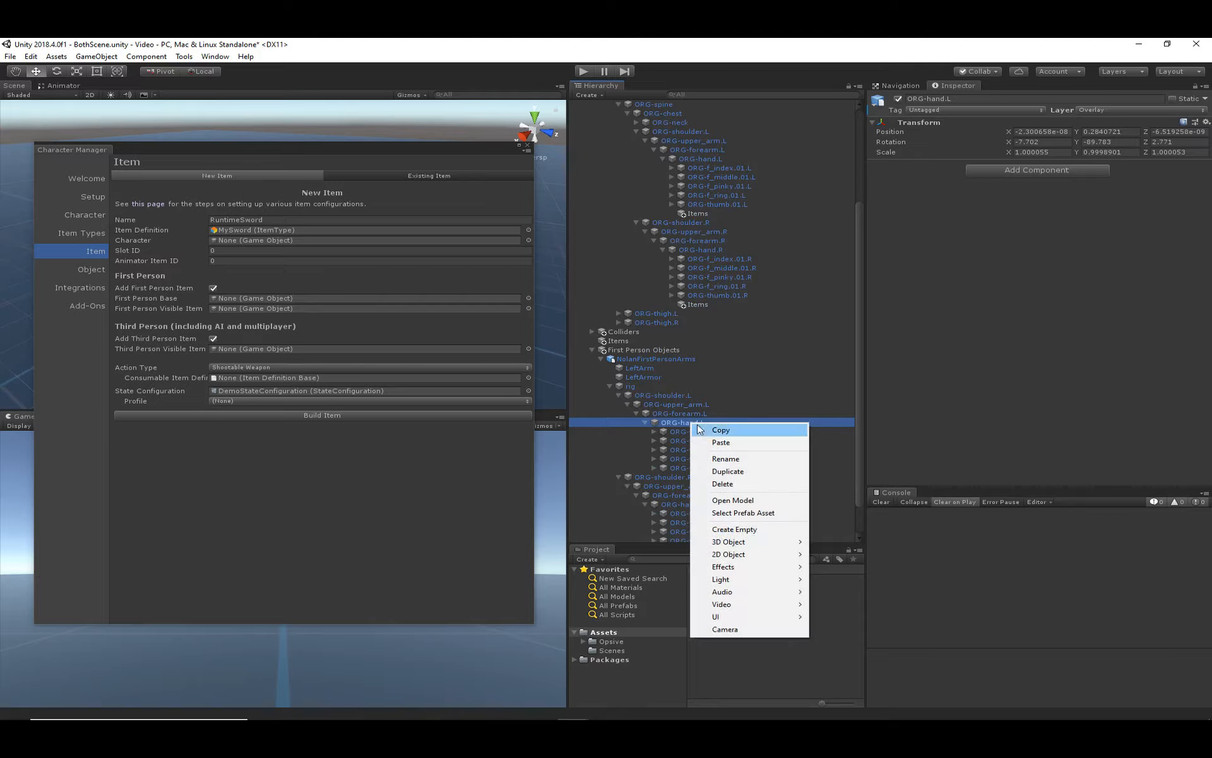
click(764, 529)
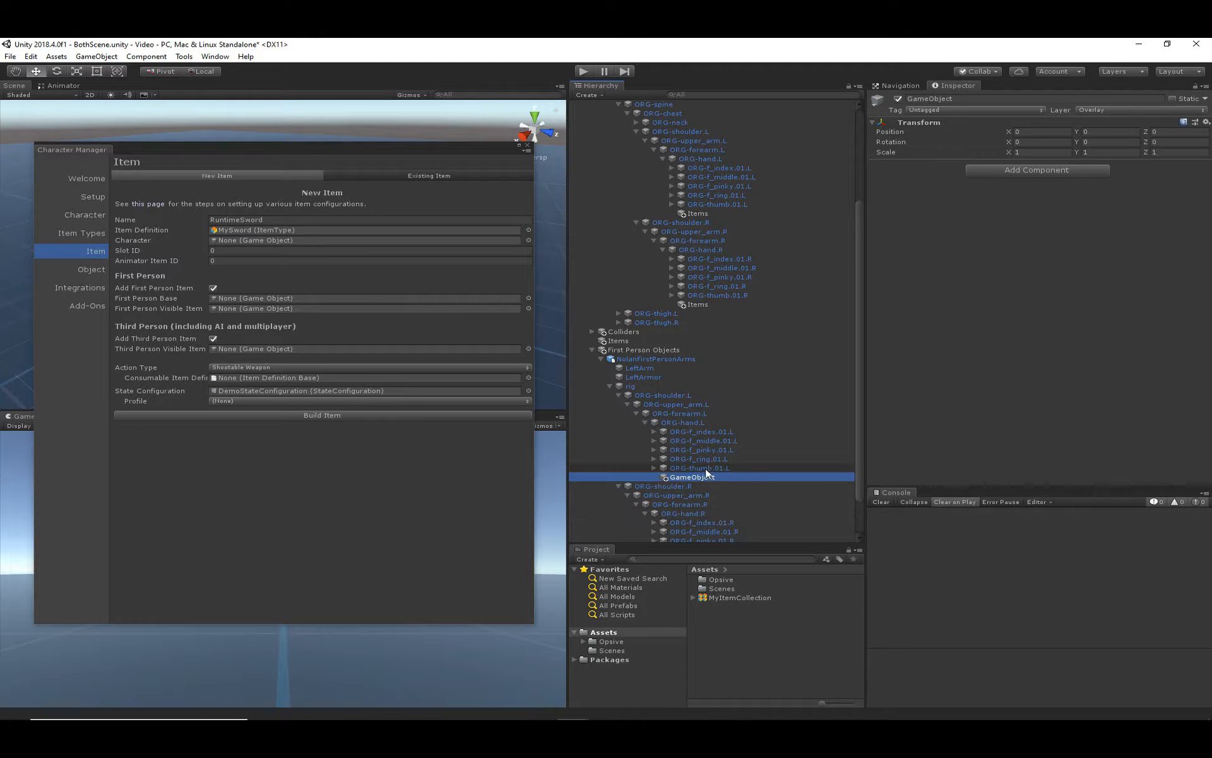
click(935, 98)
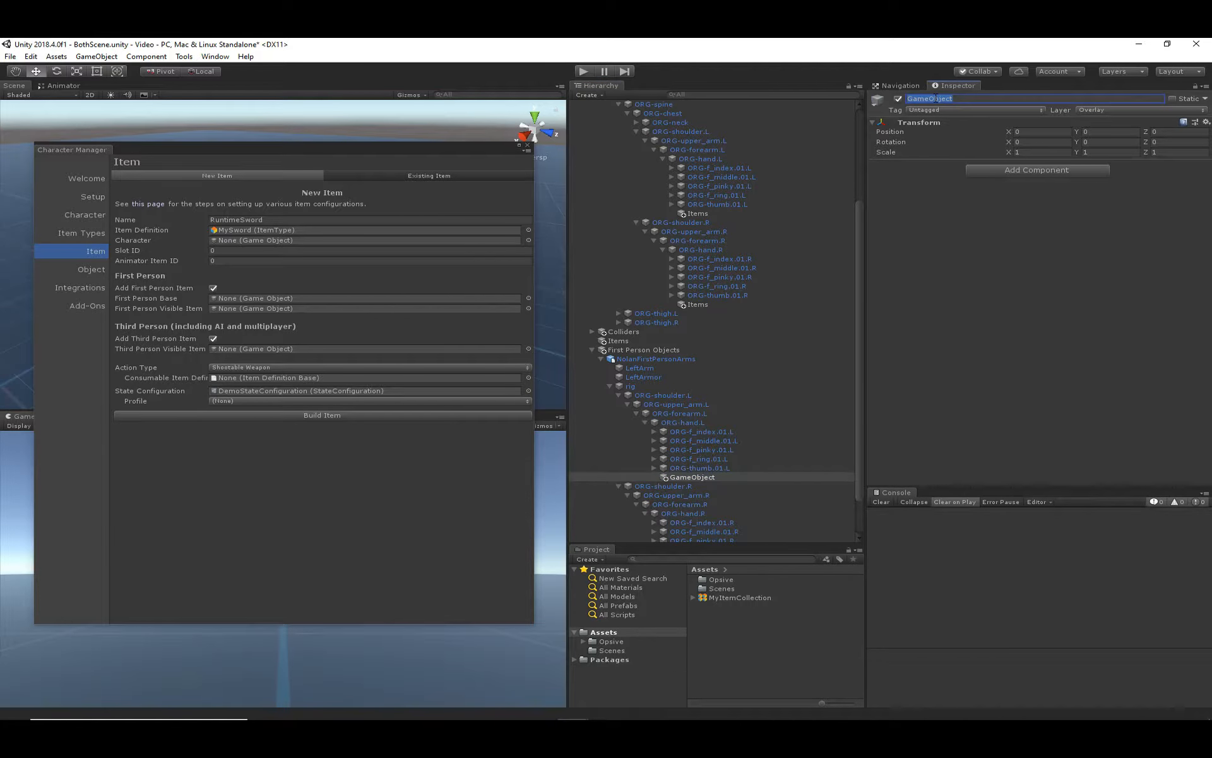
text(Items)
key(Return)
- Add an Item Slot component to the first person left hand's Items object and set its ID to 1
click(1050, 170)
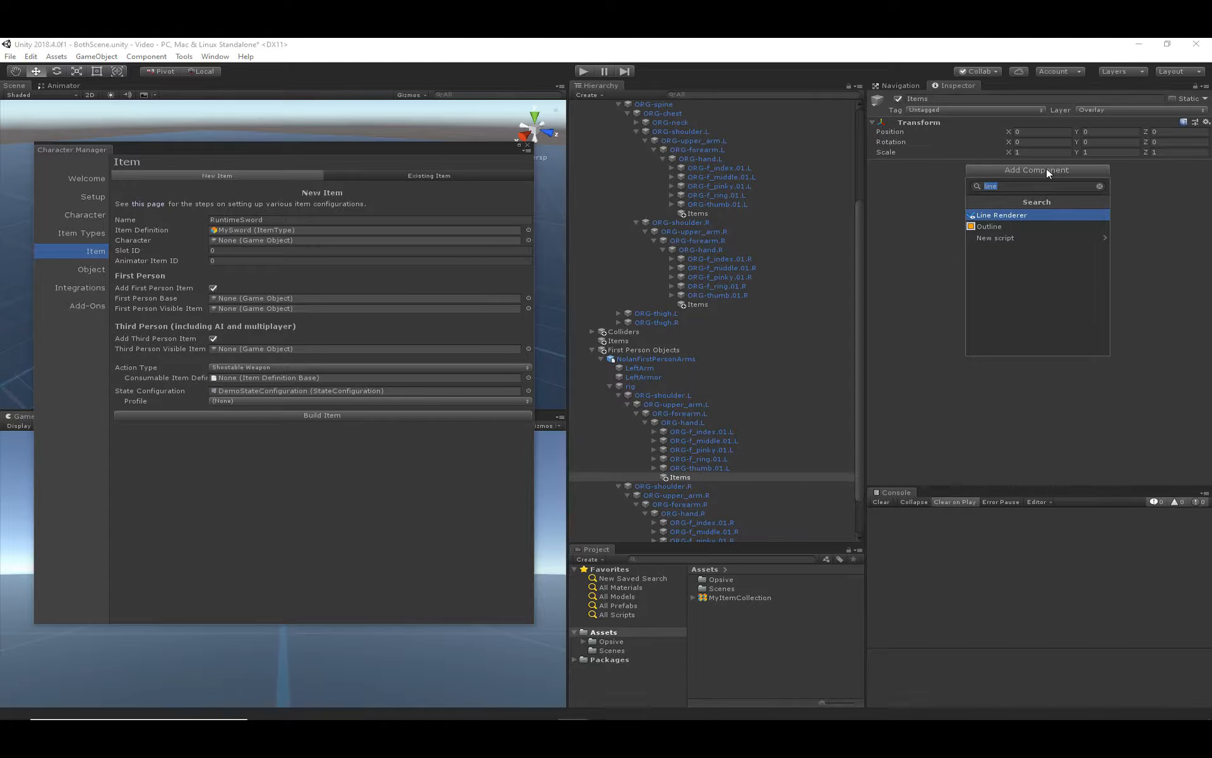
text(itemsl)
click(1013, 216)
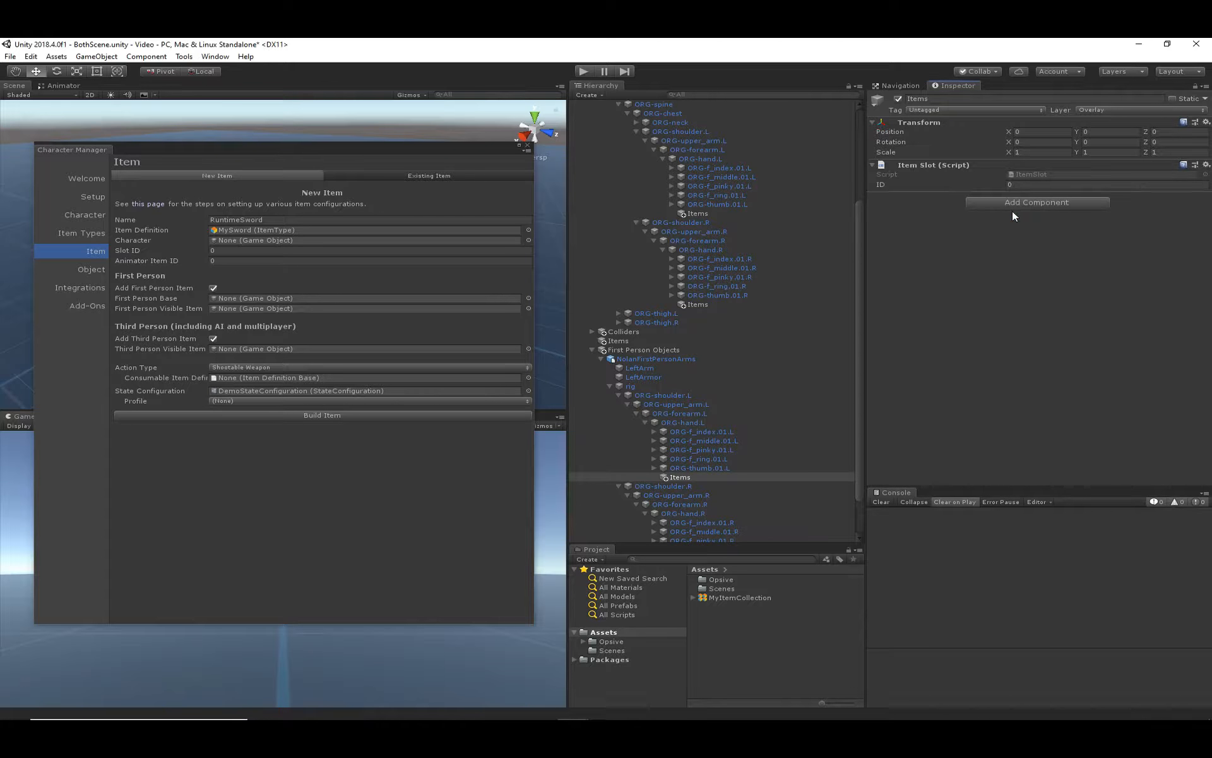
click(1033, 185)
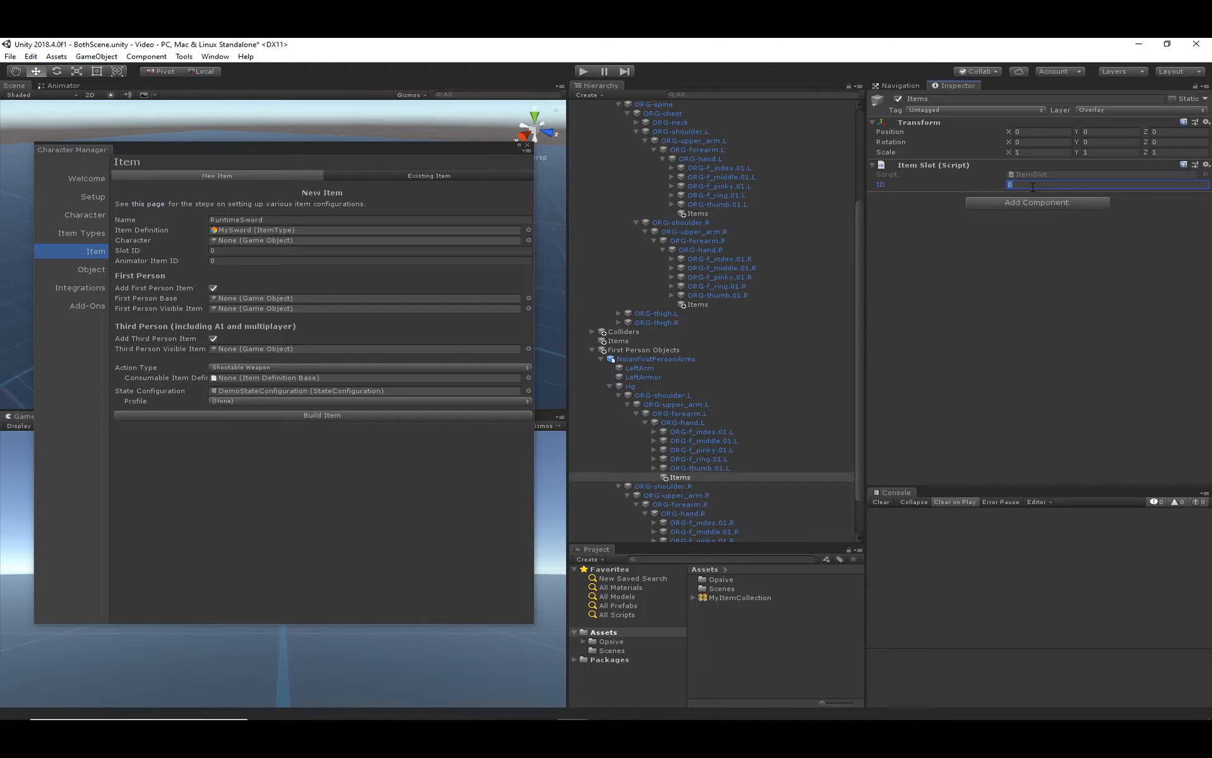
click(1079, 273)
- Compare the new item's Slot ID with the Item Slot ID on the first person right hand's Items object
scroll(755, 388, down, 3)
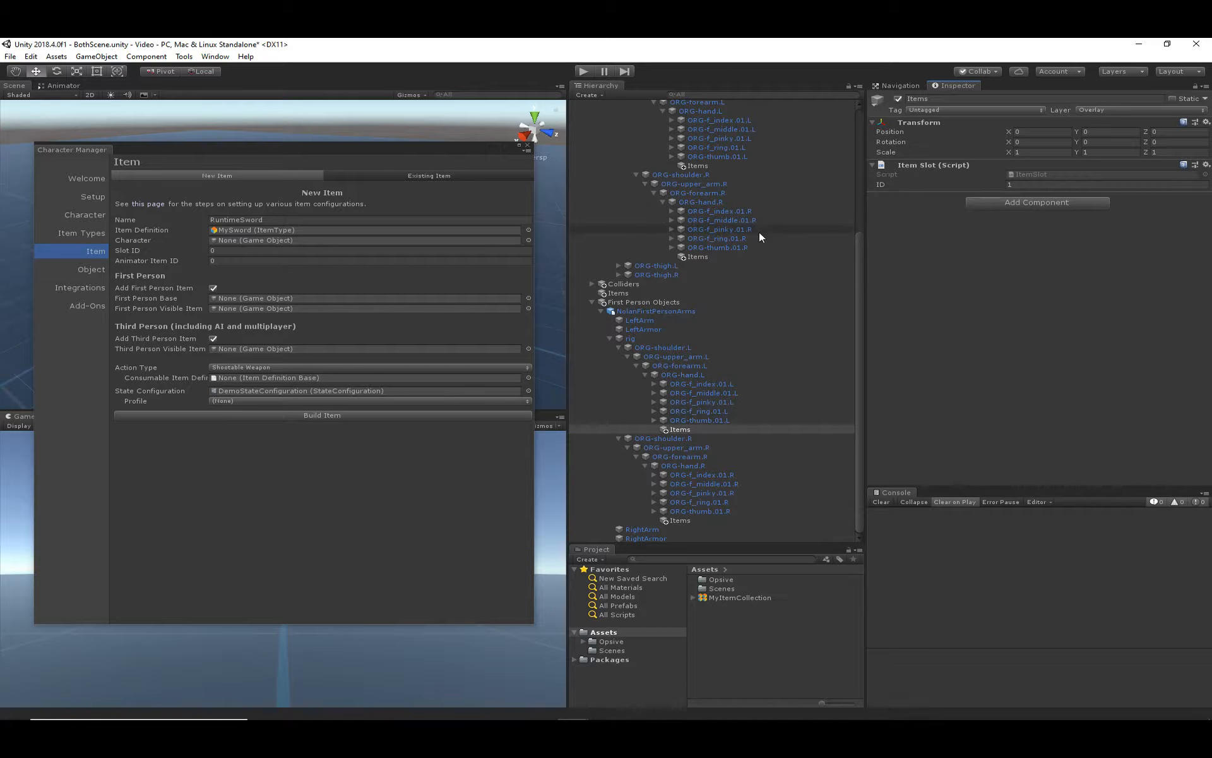
scroll(759, 233, up, 4)
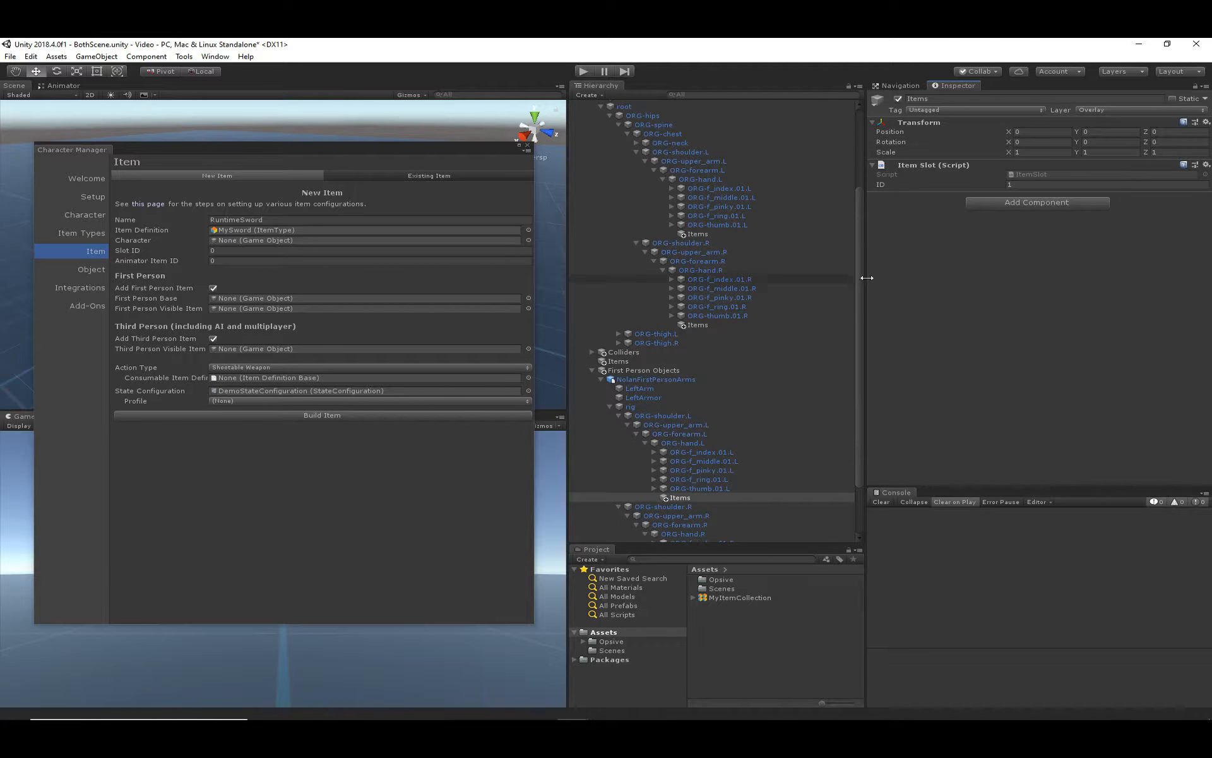
click(127, 252)
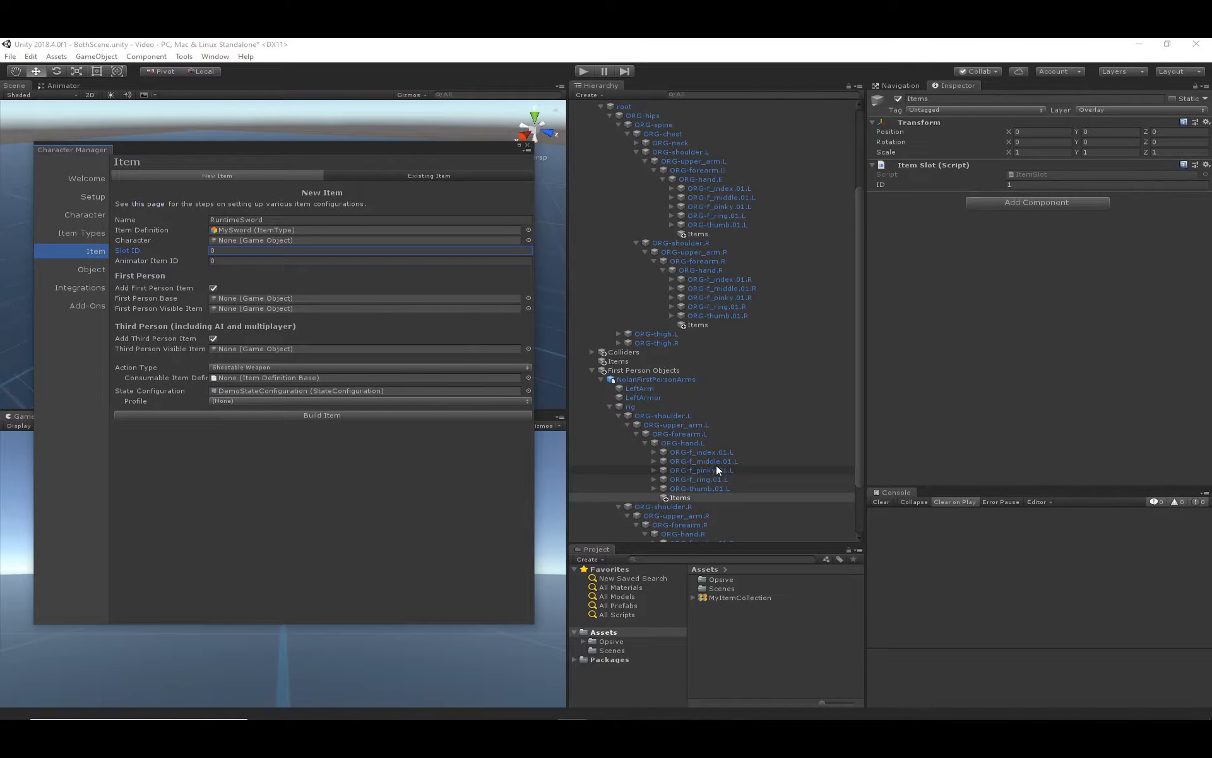
scroll(716, 465, down, 3)
click(687, 520)
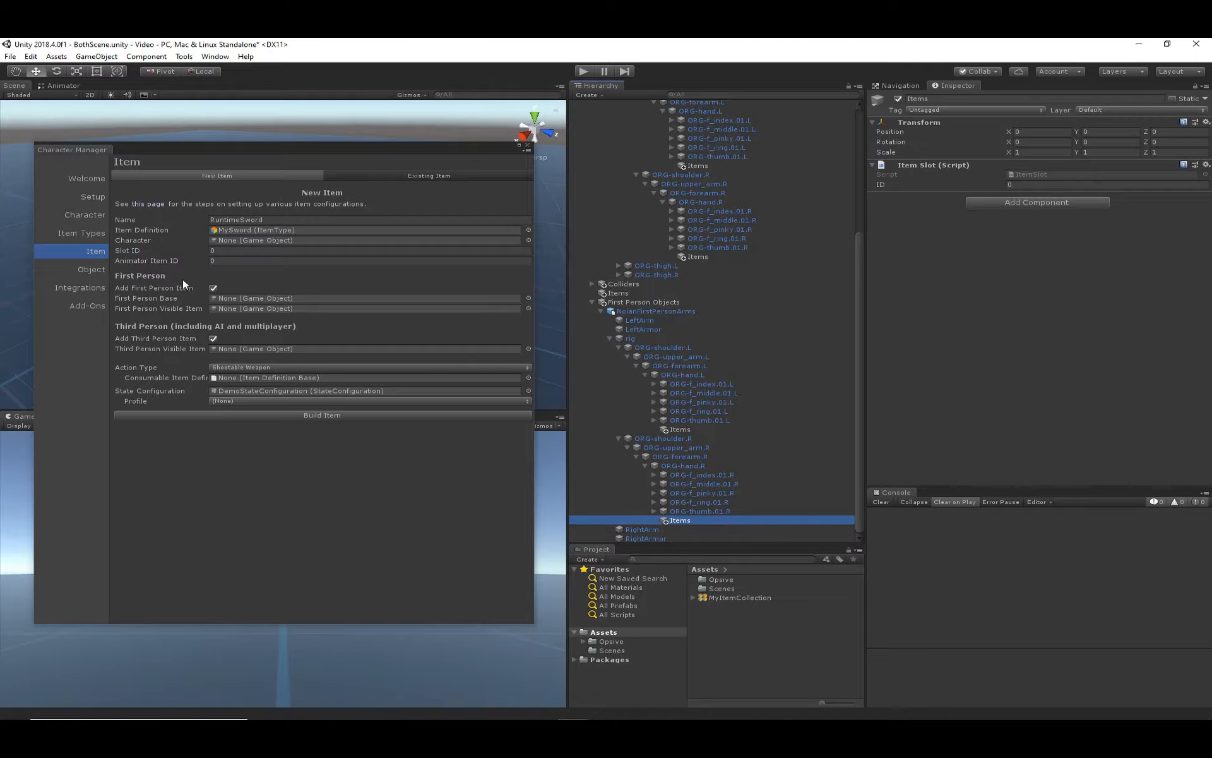
- Set the RuntimeSword item's Animator Item ID to 22 and inspect the First Person Base Object component on NolanFirstPersonArms
click(255, 261)
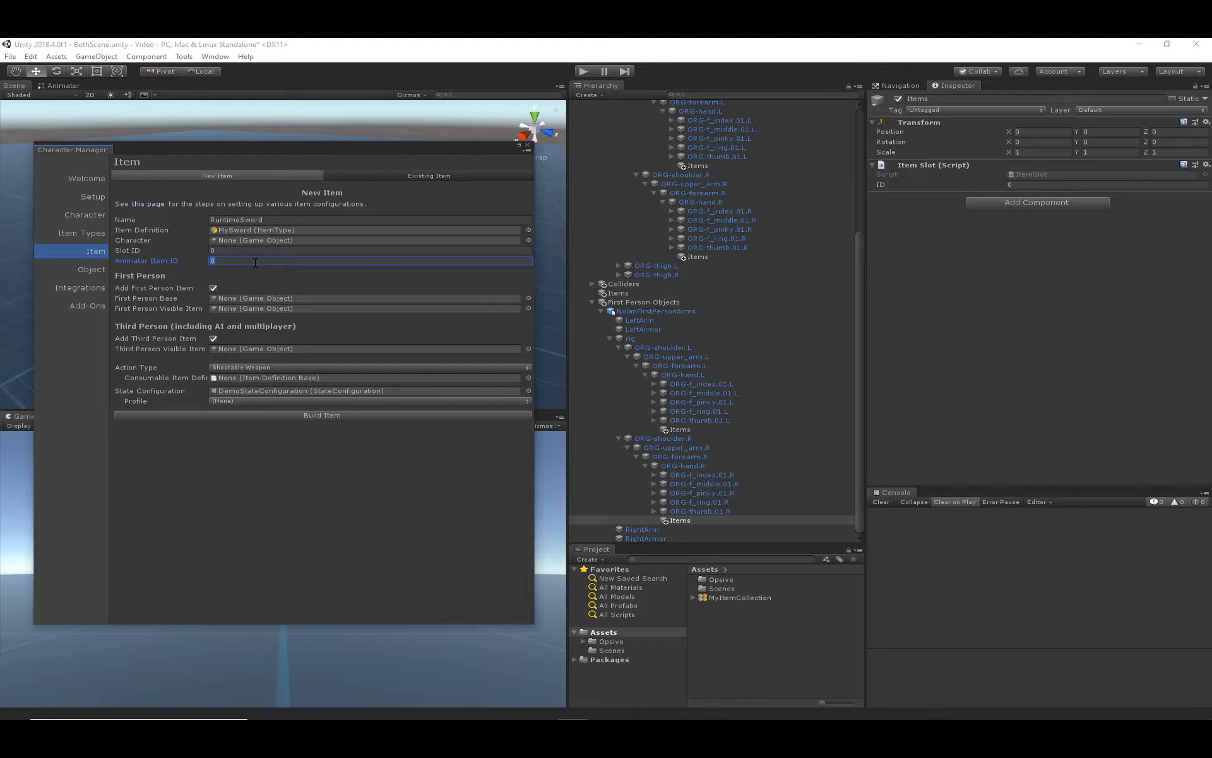
text(22)
click(168, 309)
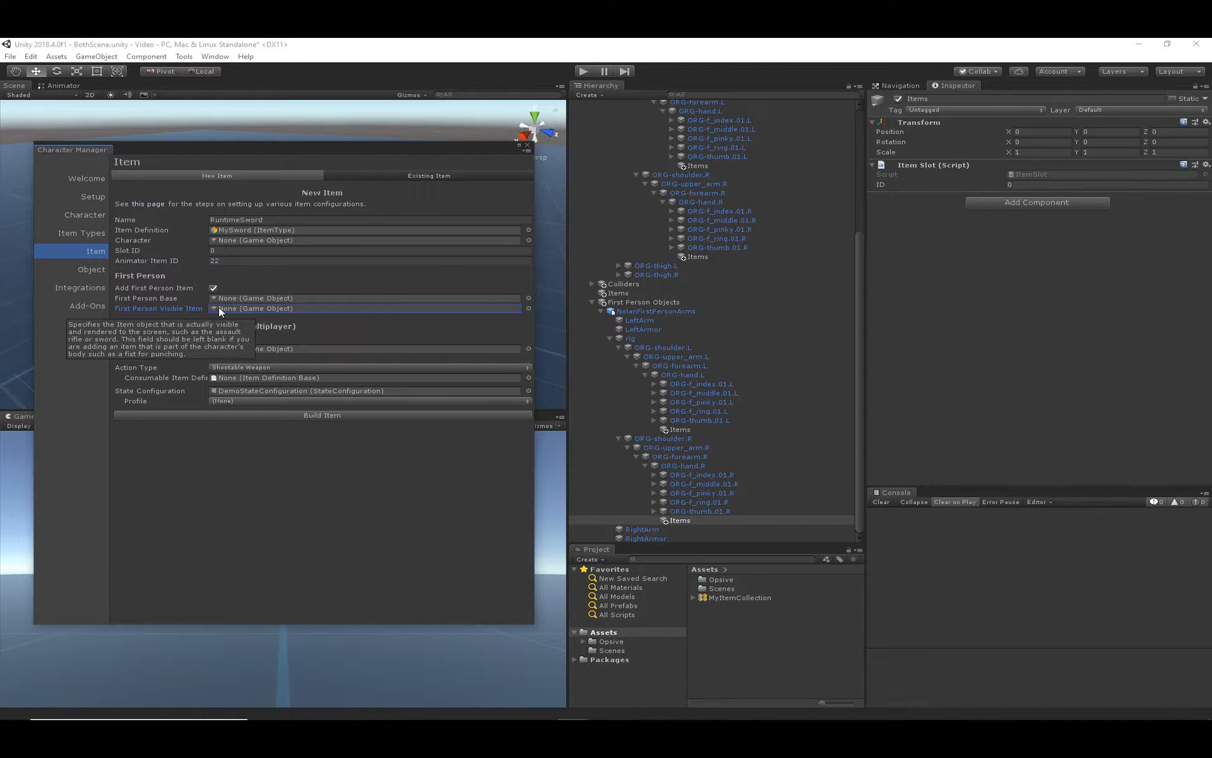
click(161, 299)
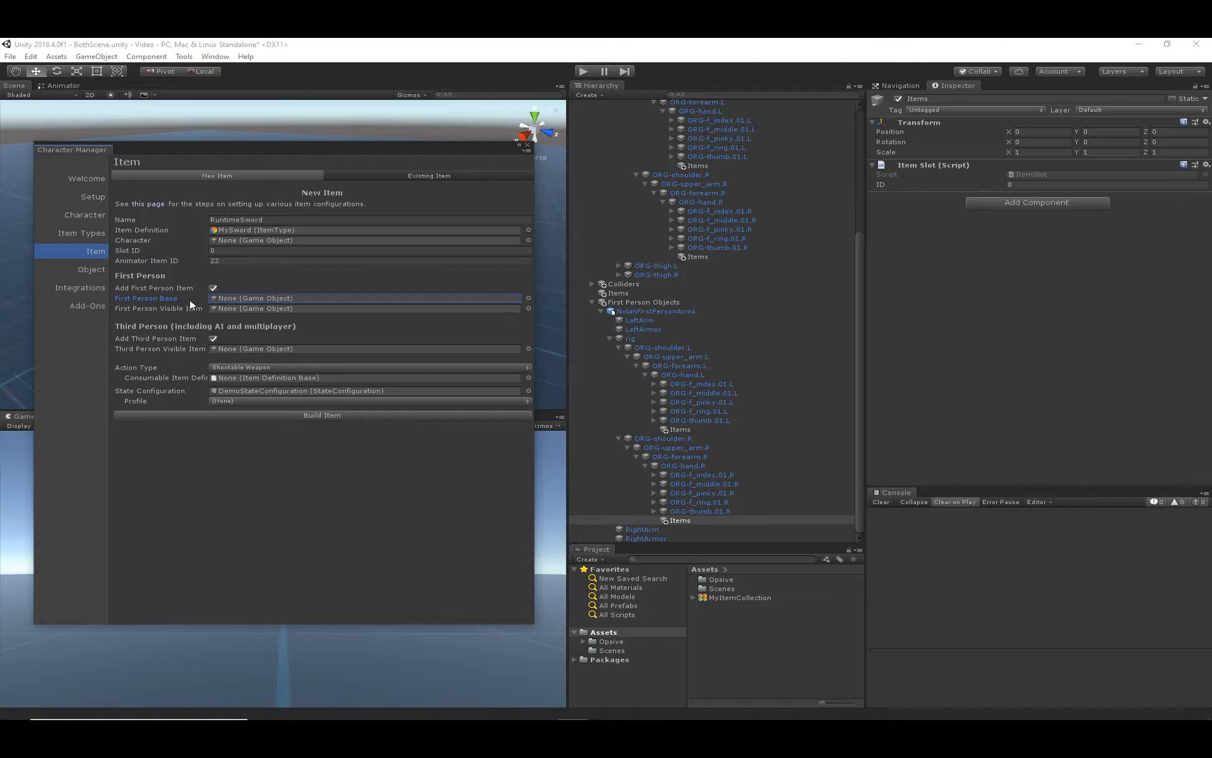
click(725, 313)
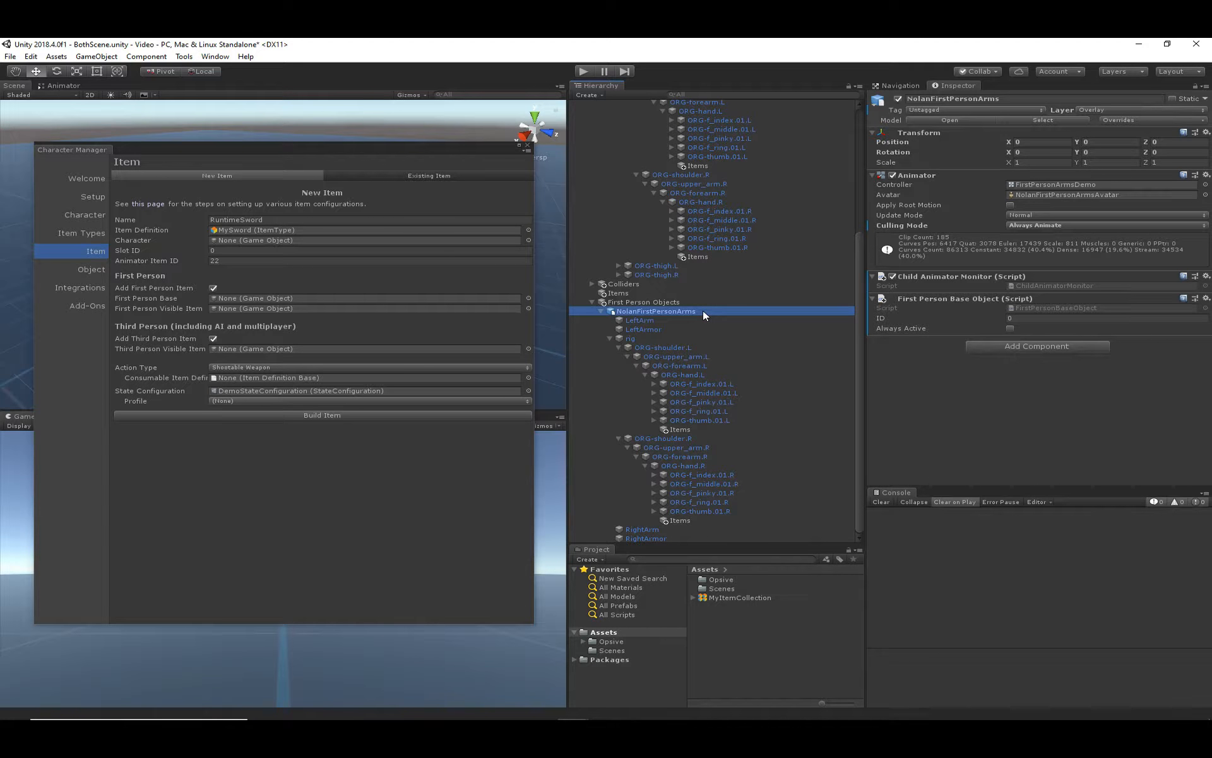
- Search the project for "sword" and assign the Sword model as both the First Person Visible Item and the Third Person Visible Item
click(156, 312)
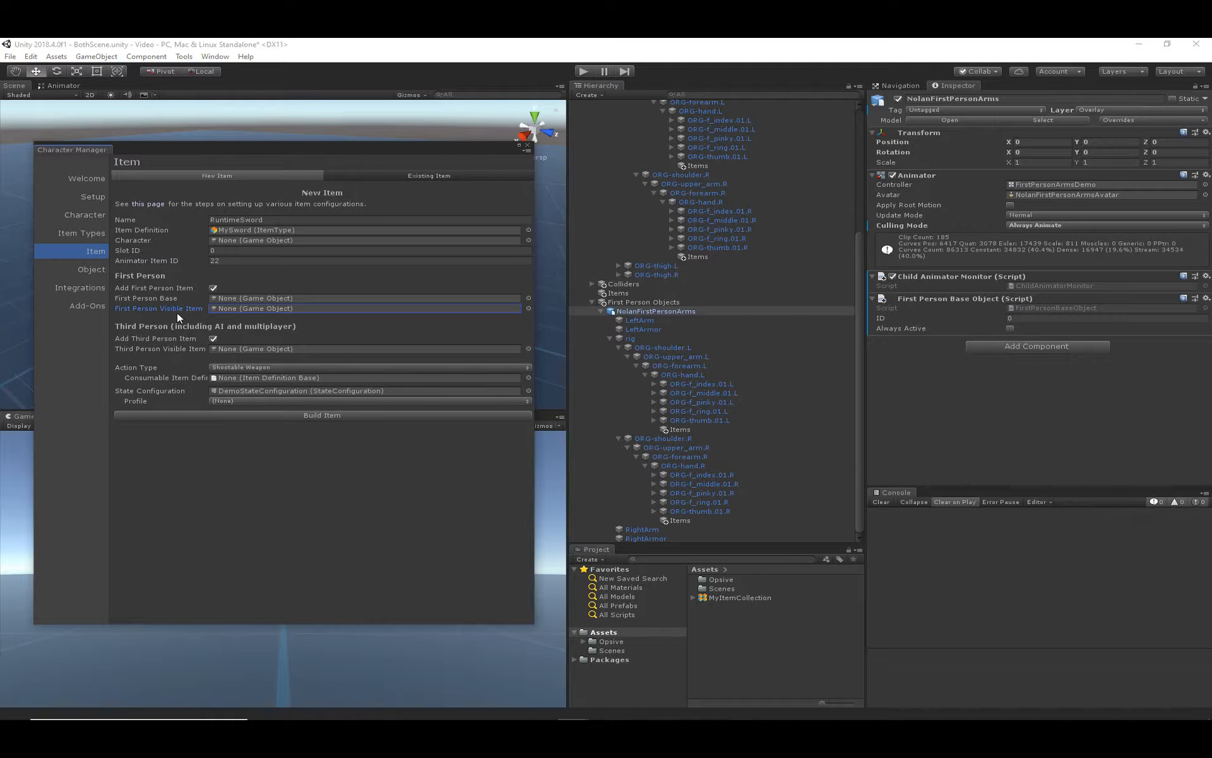
click(665, 558)
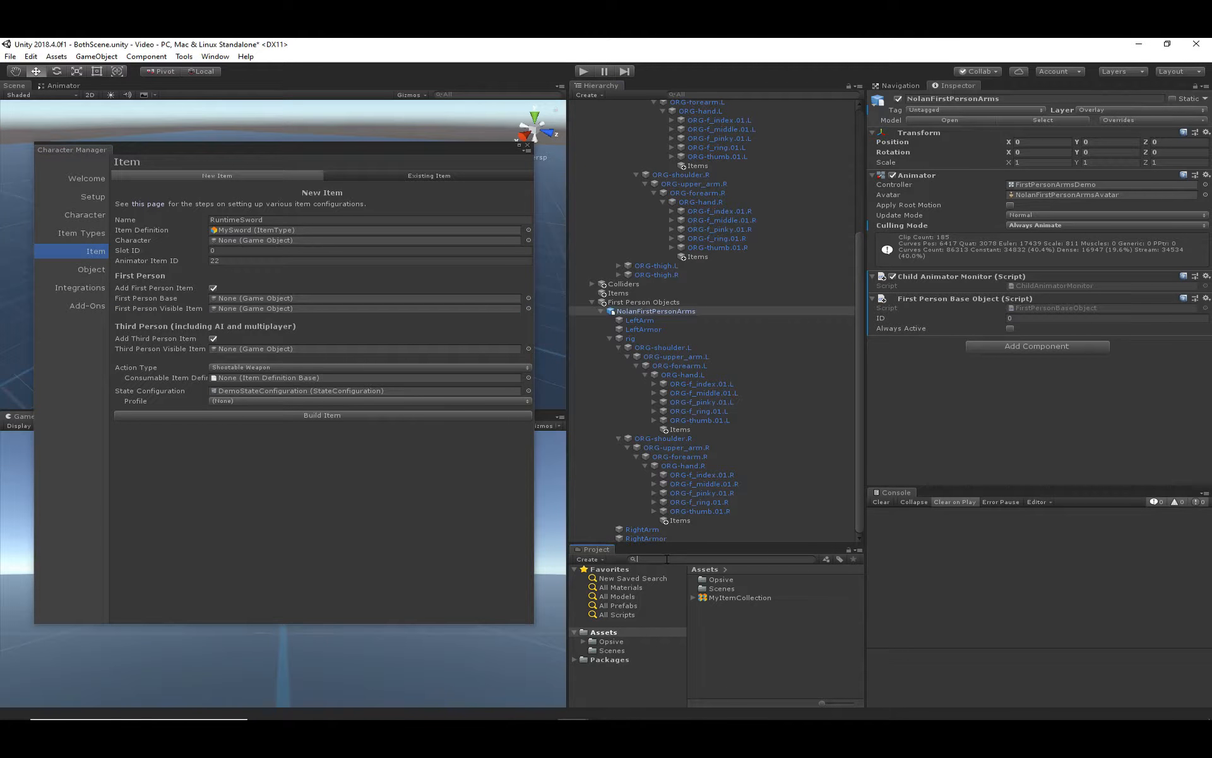
text(sword)
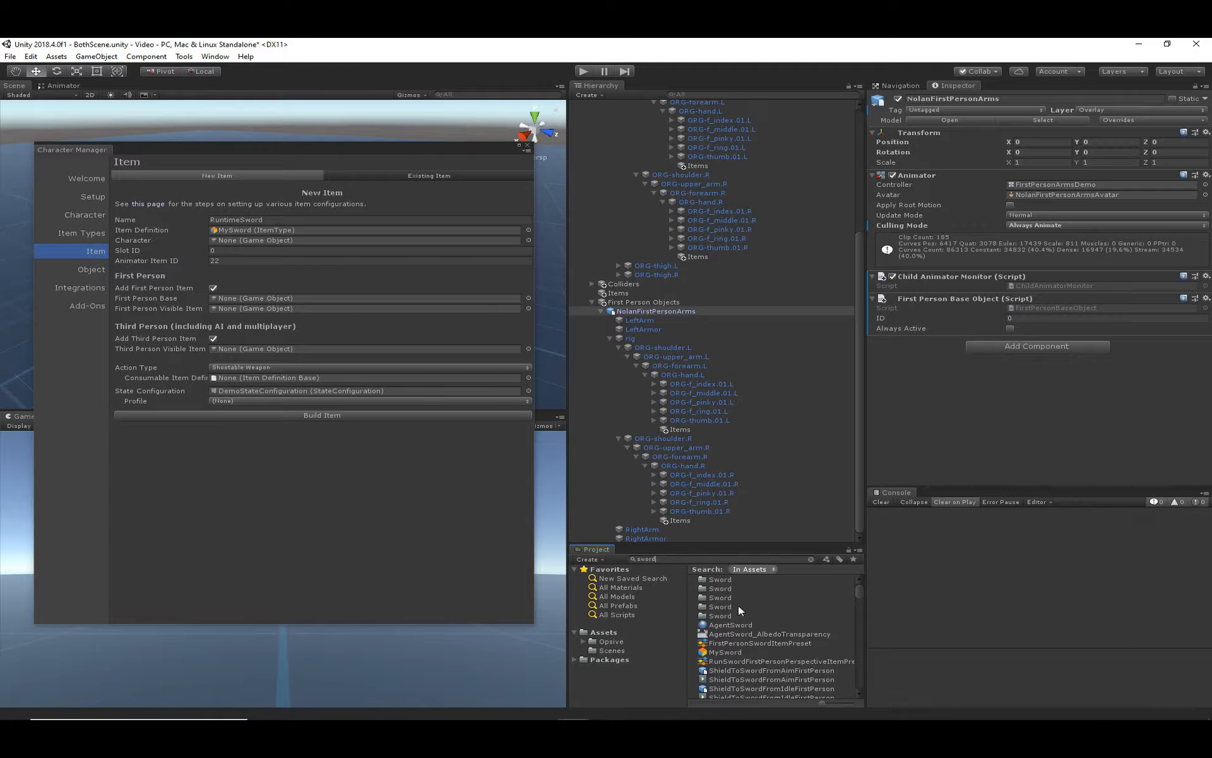
scroll(740, 610, down, 4)
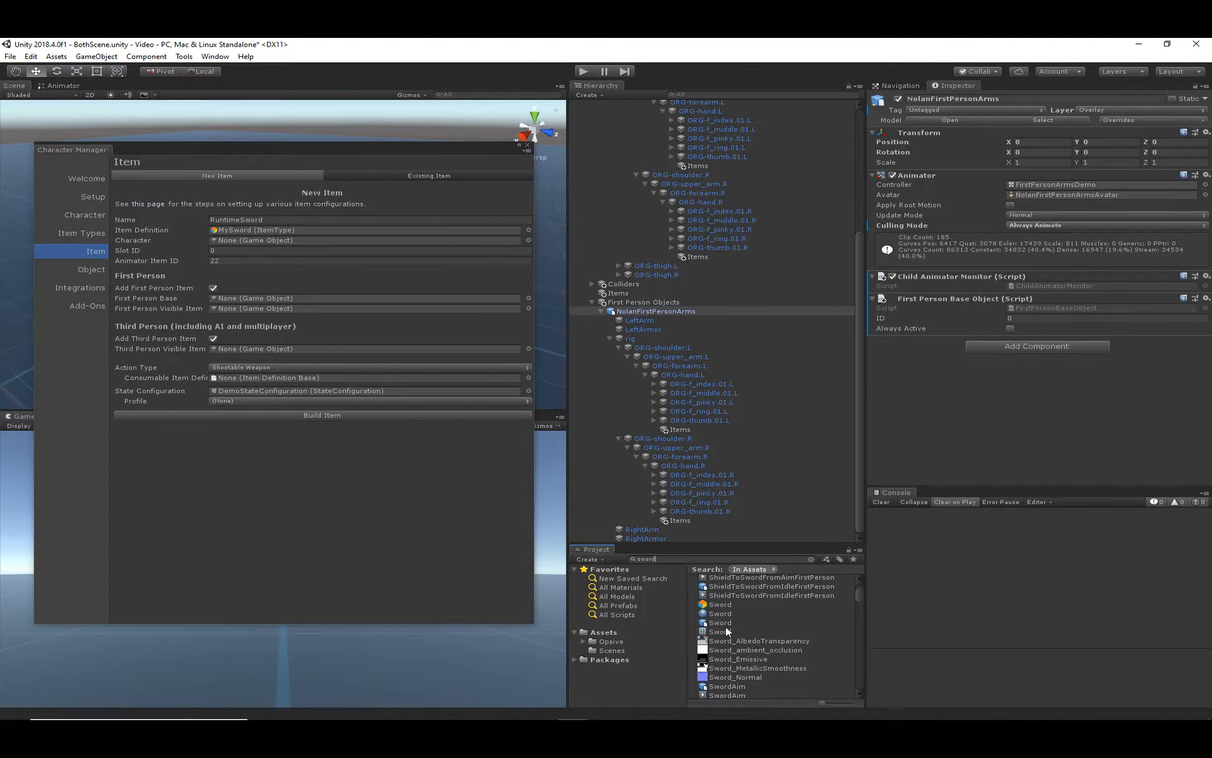
drag(721, 623, 291, 307)
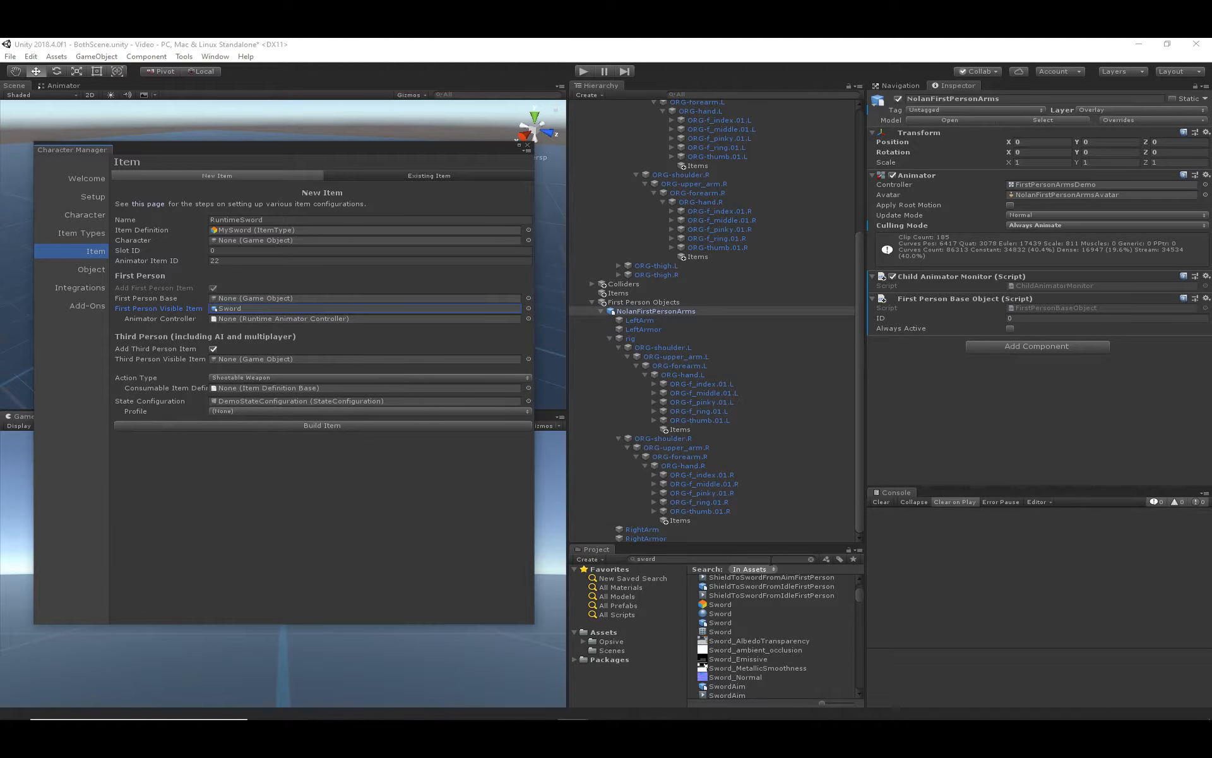
drag(729, 623, 211, 363)
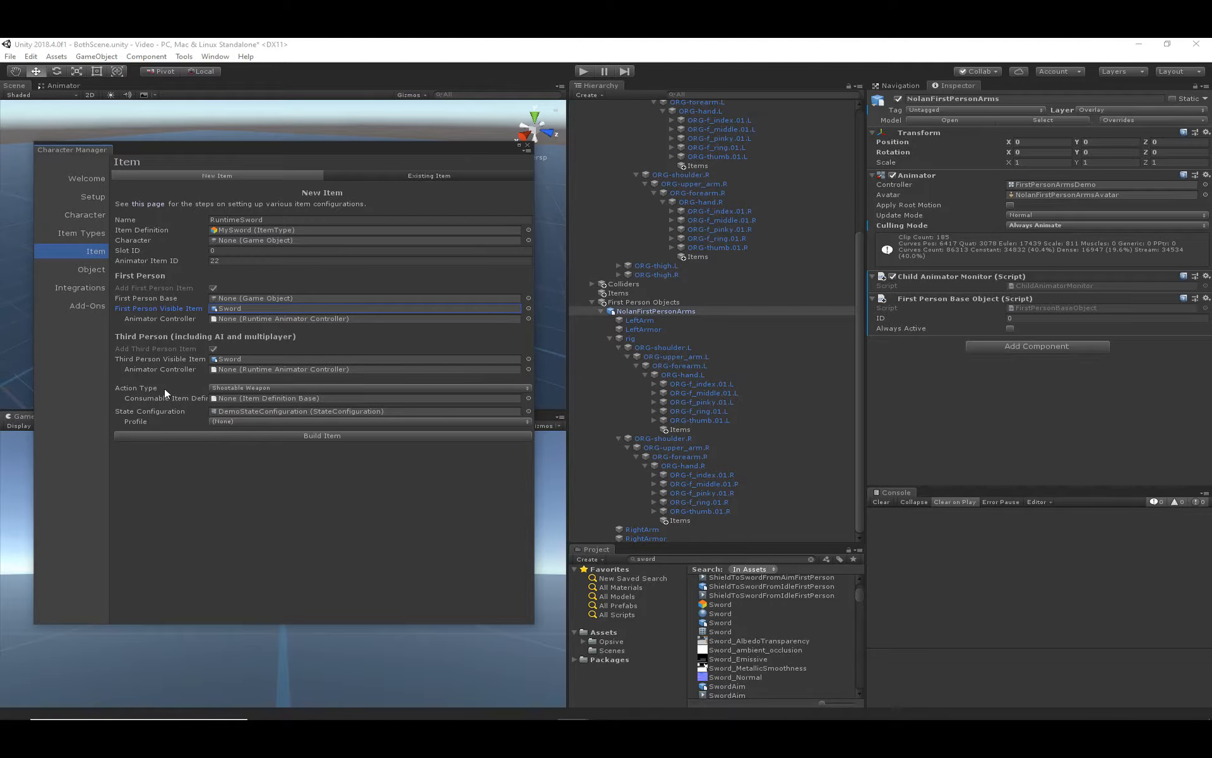
- Set the action type to Melee Weapon, build the item as RuntimeSword.prefab in Assets, and select the new prefab
click(235, 388)
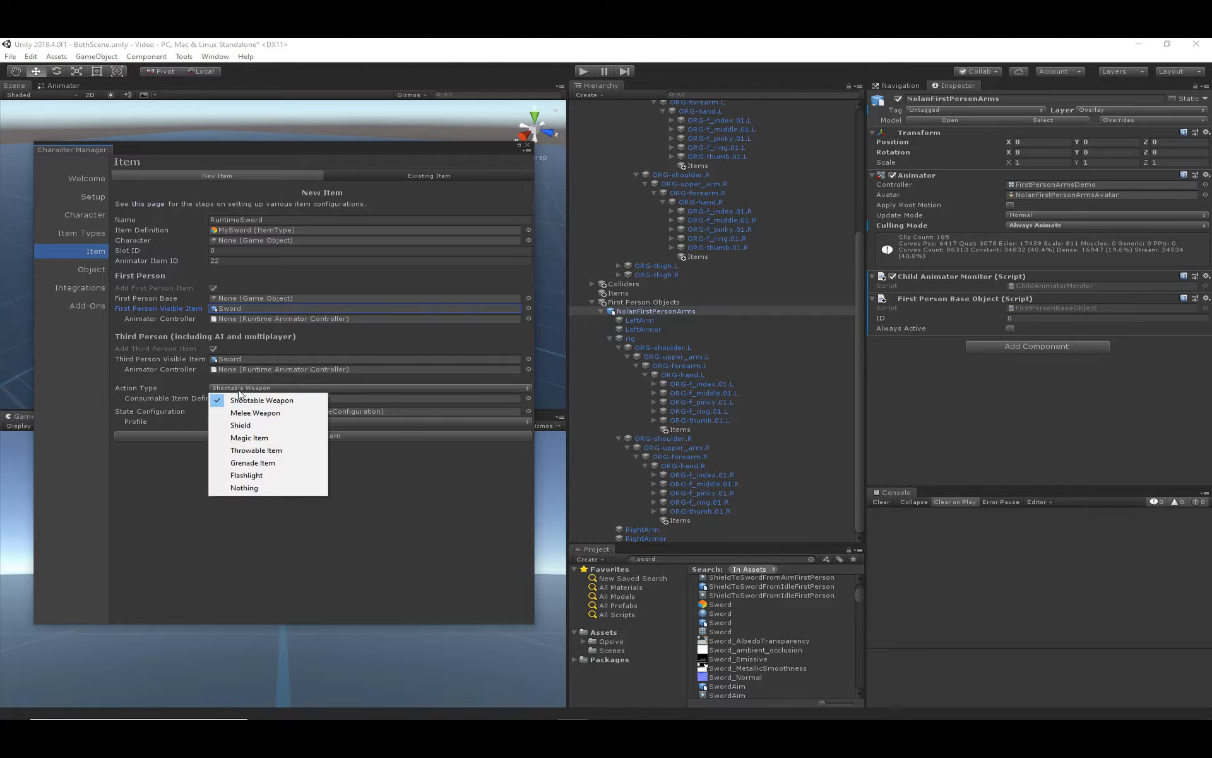
click(278, 413)
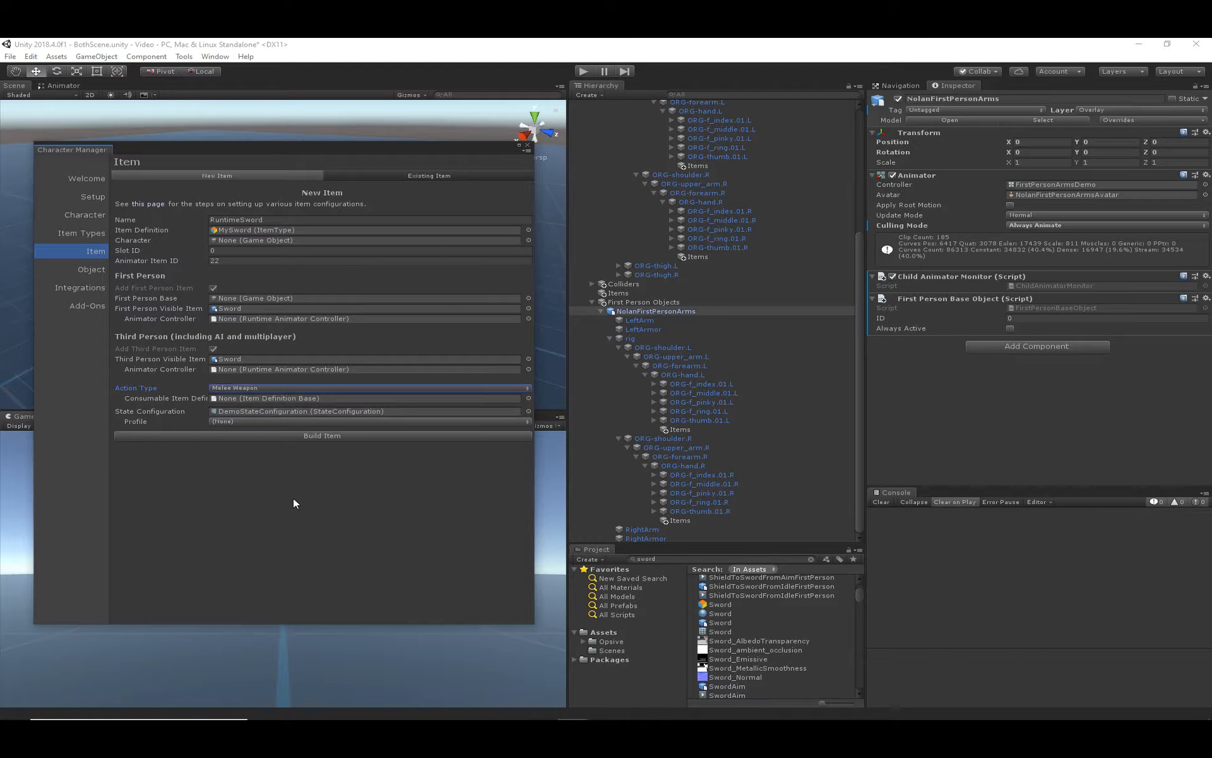
click(289, 433)
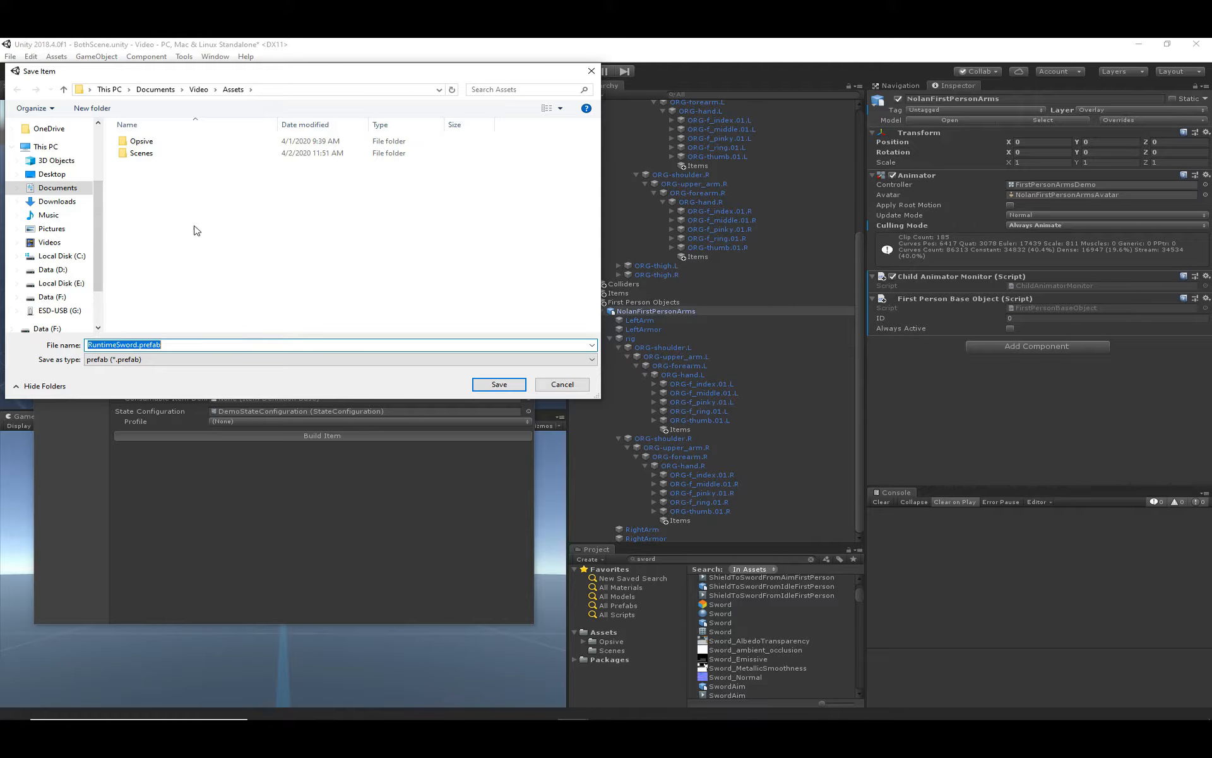
click(498, 384)
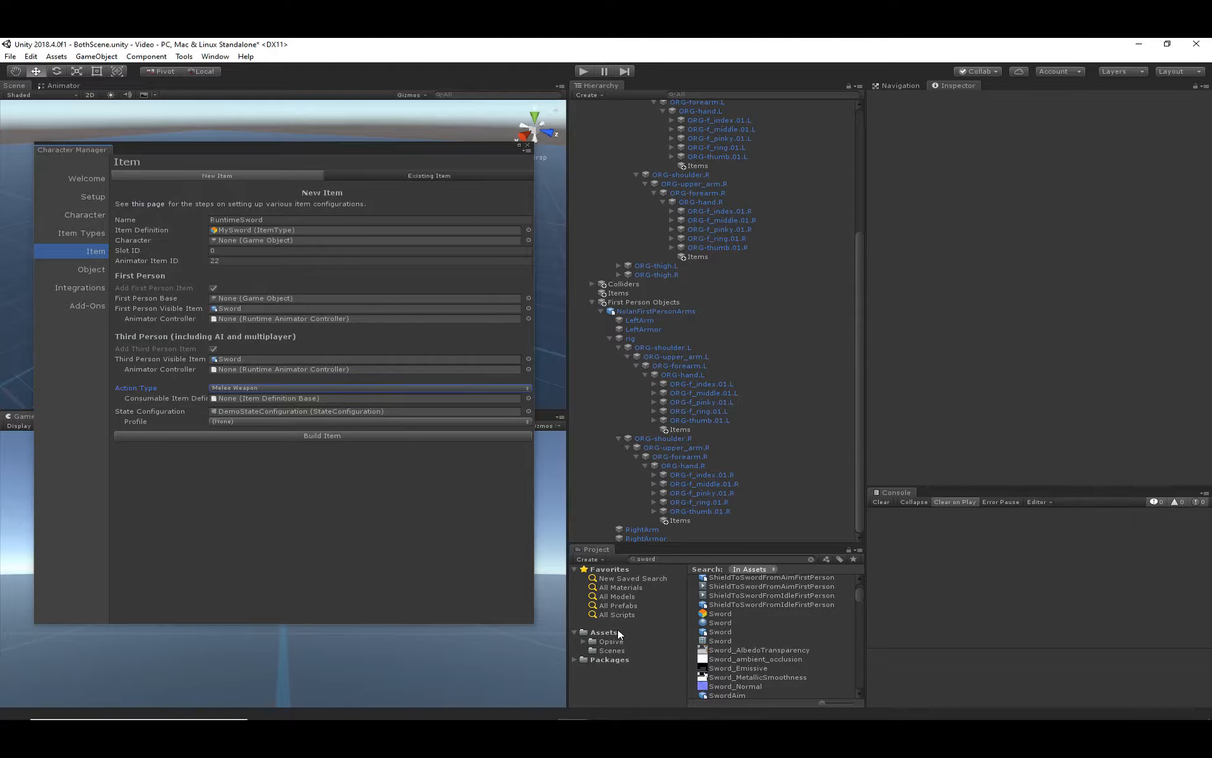
click(607, 632)
click(725, 606)
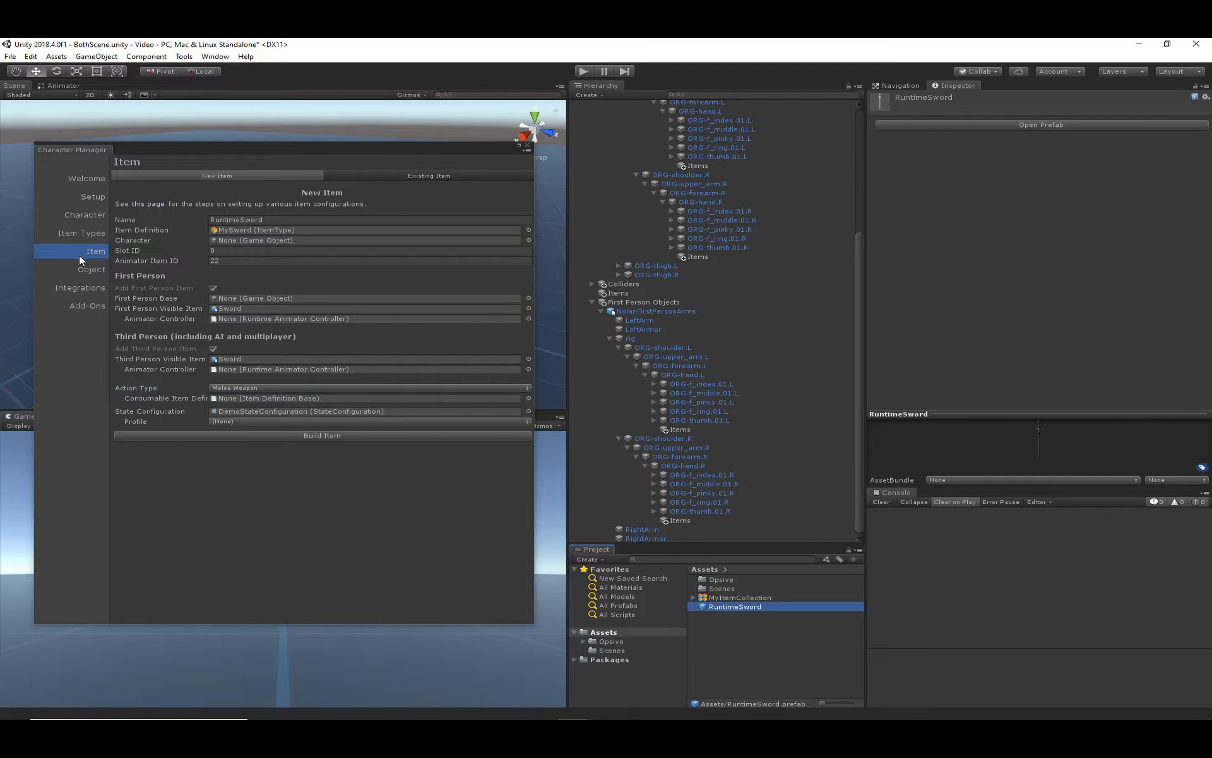
- Collapse the NolanFirstPersonArms and rig branches under Nolan in the scene hierarchy and clear the selection
click(601, 311)
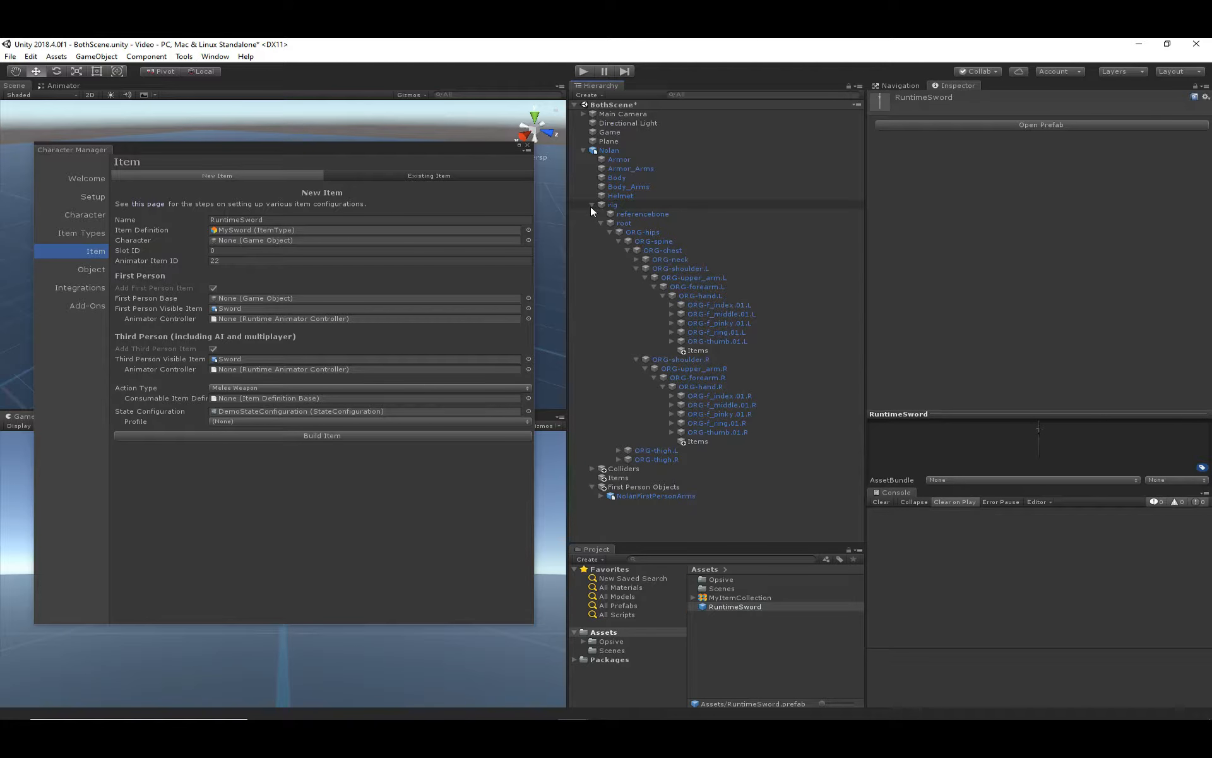
click(592, 206)
click(660, 303)
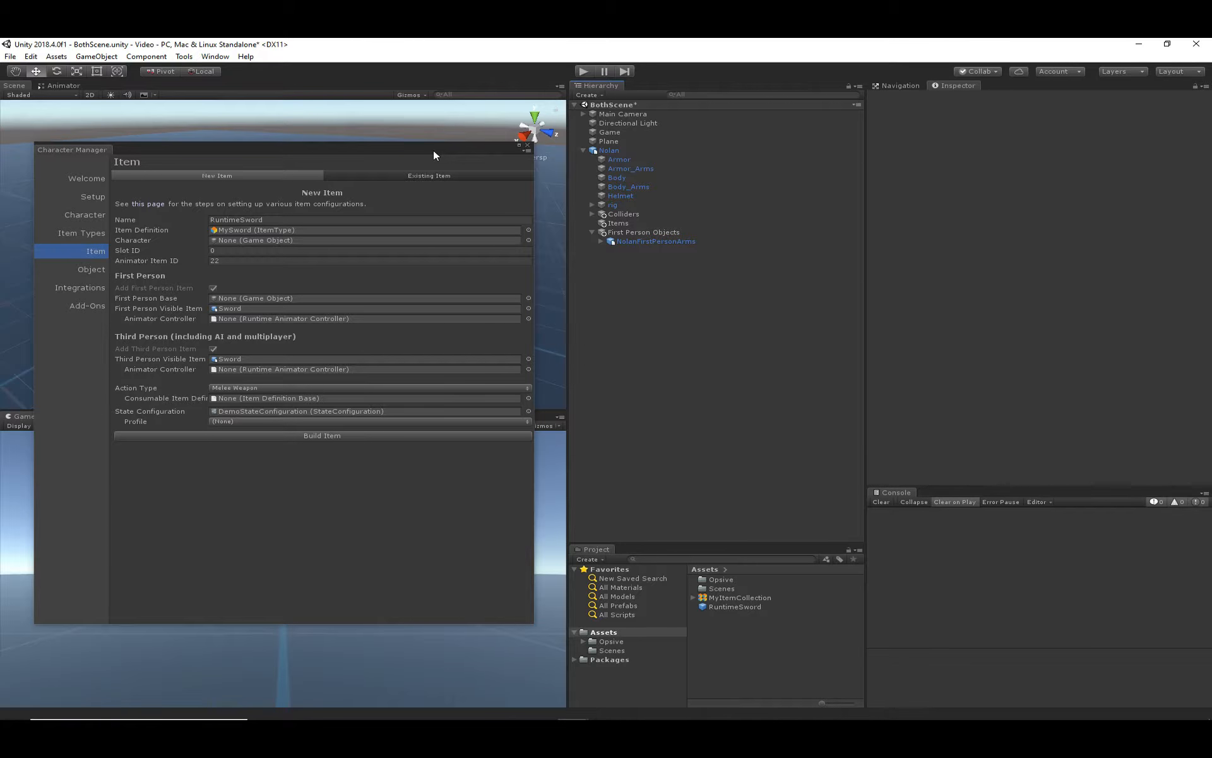
- Set up a new Item Pickup object named RuntimeSwordPickup in the Character Manager's Object Builder
drag(433, 150, 1052, 81)
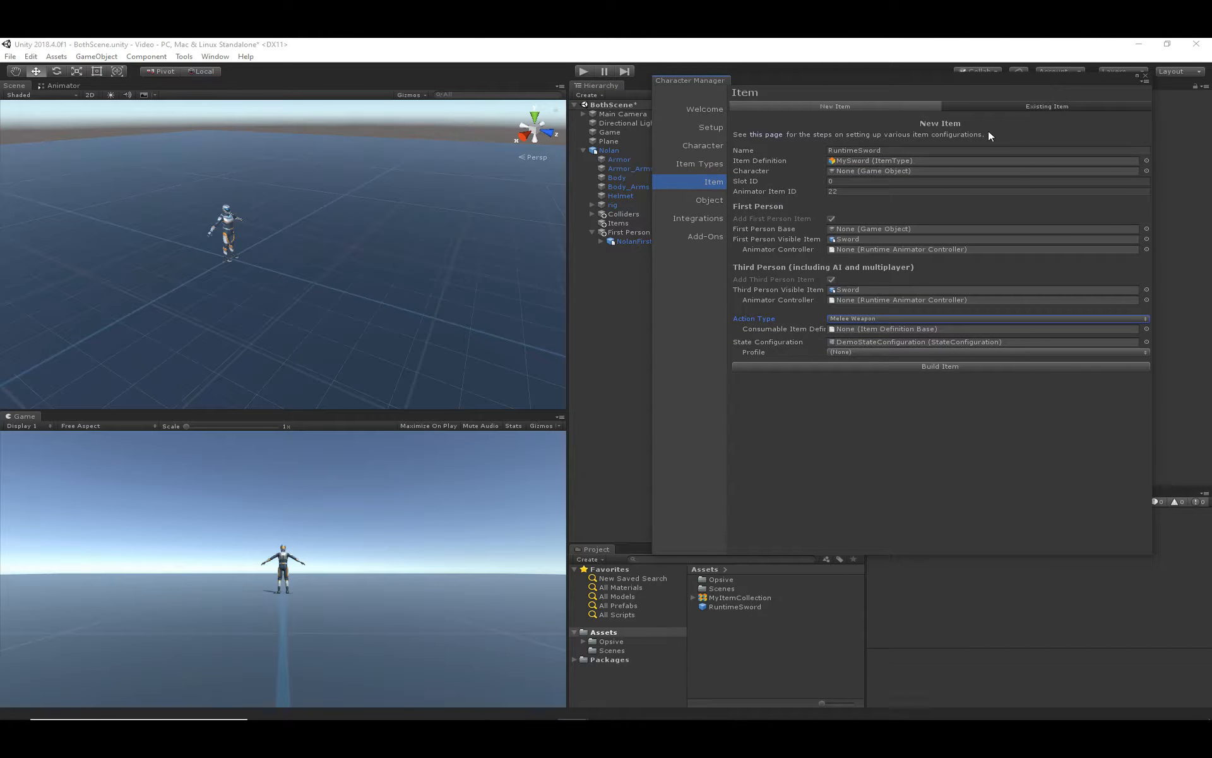
click(703, 199)
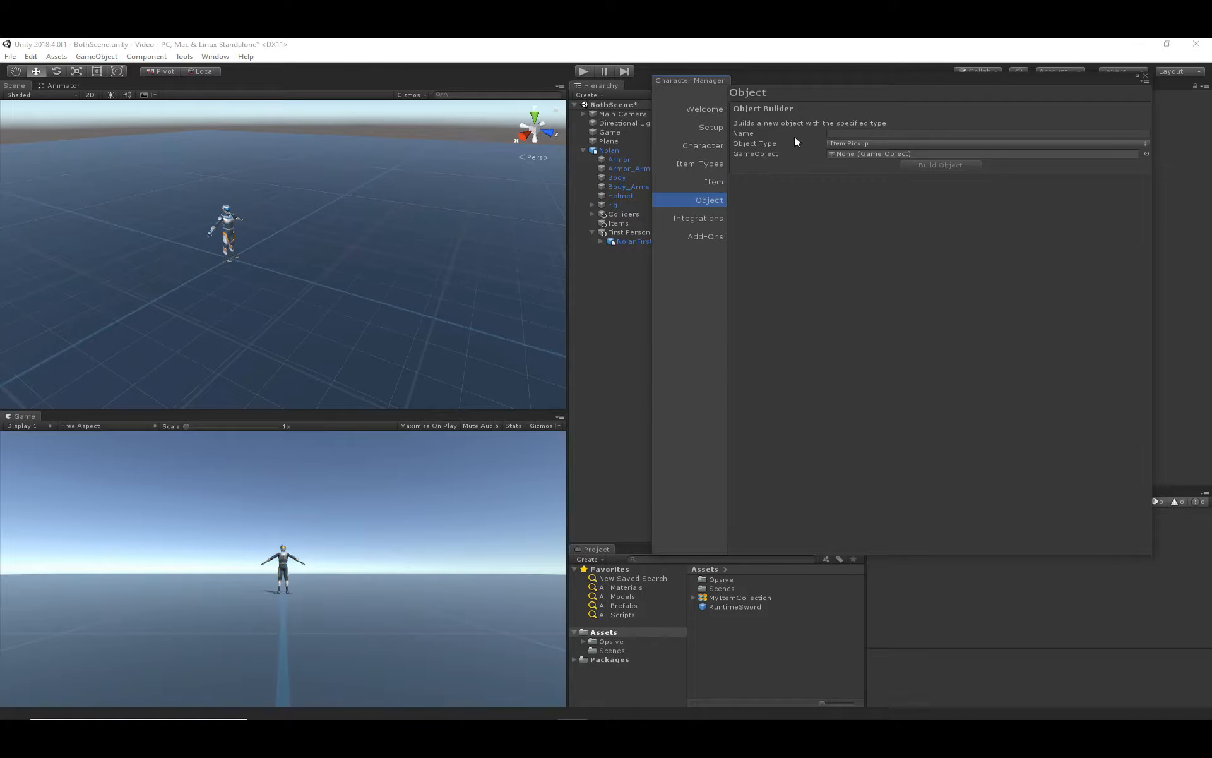
click(847, 146)
click(860, 154)
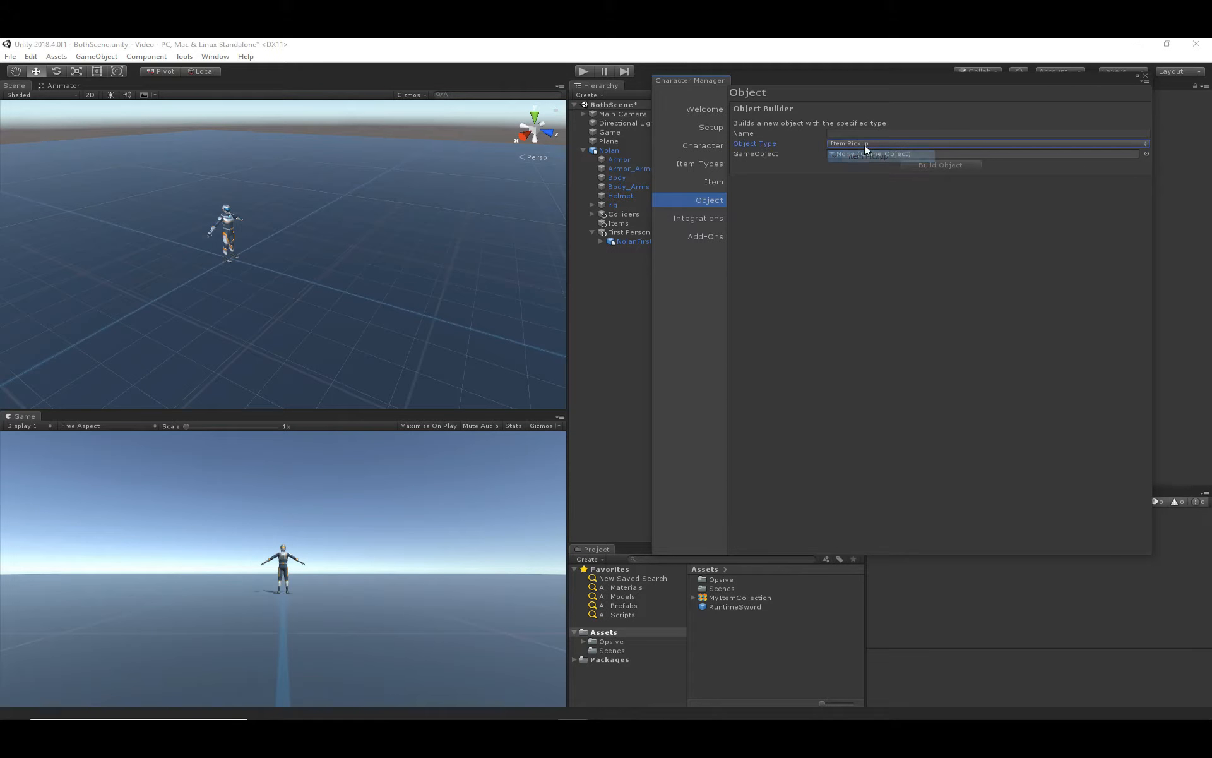
click(855, 133)
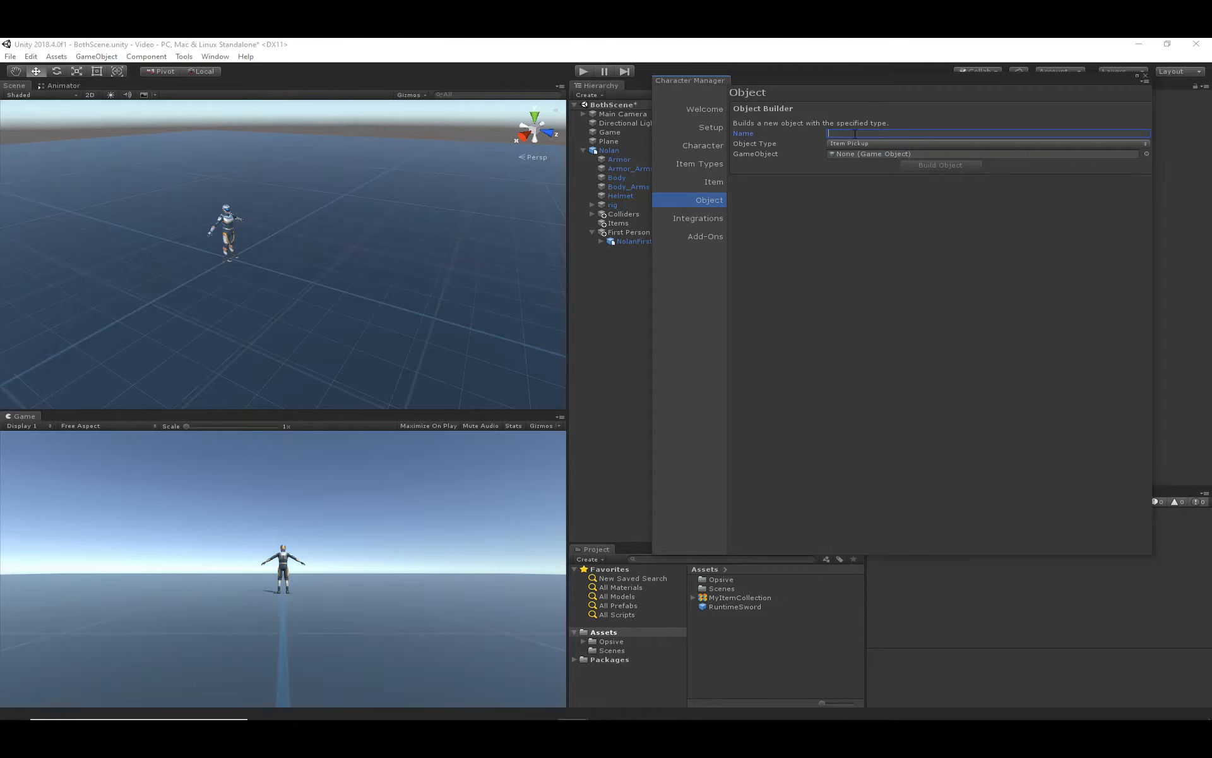
text(RuntimeSwordPickup)
- Search the project for "sword" and assign the Sword model as the pickup's GameObject
click(815, 154)
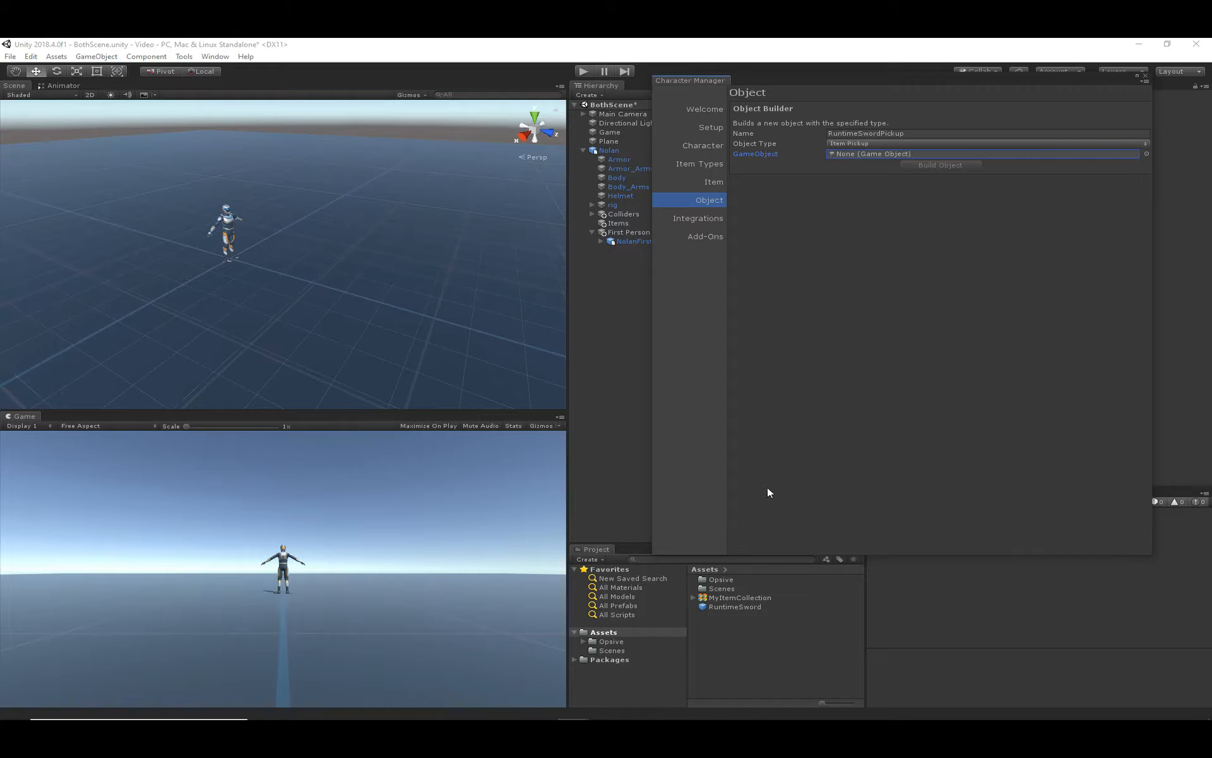
click(727, 561)
text(s)
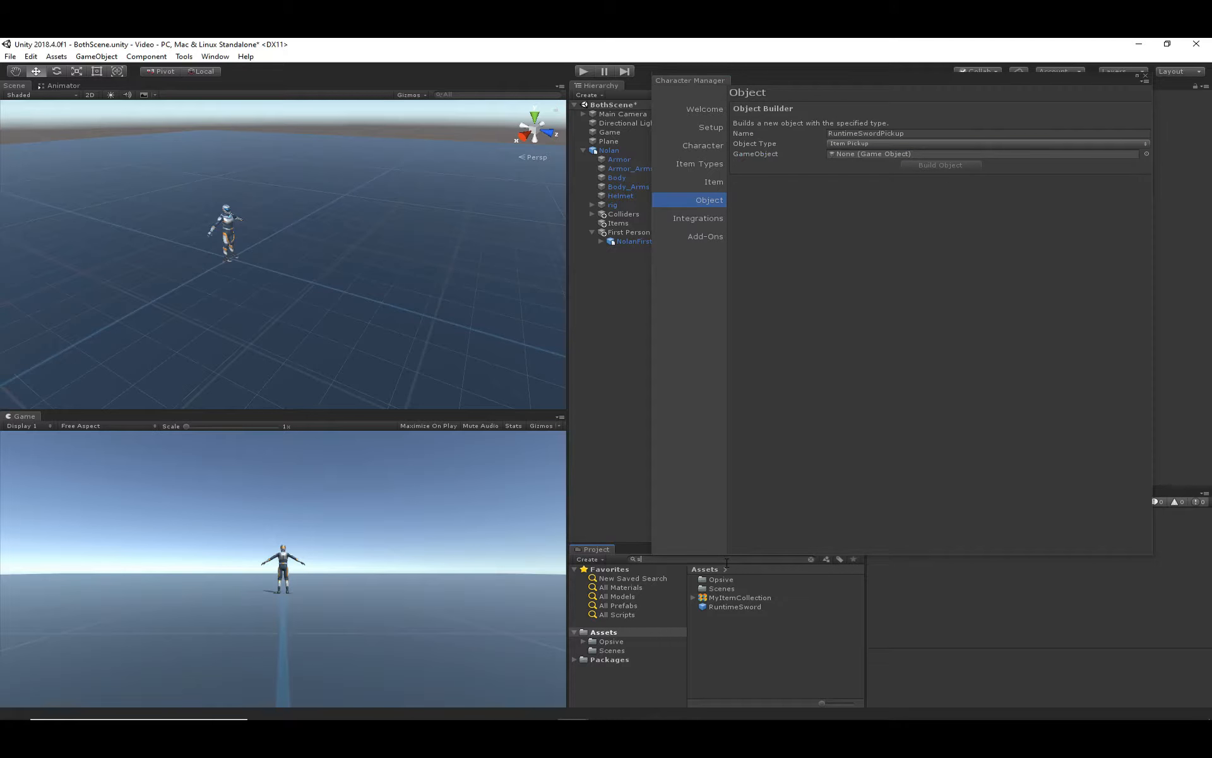
text(word)
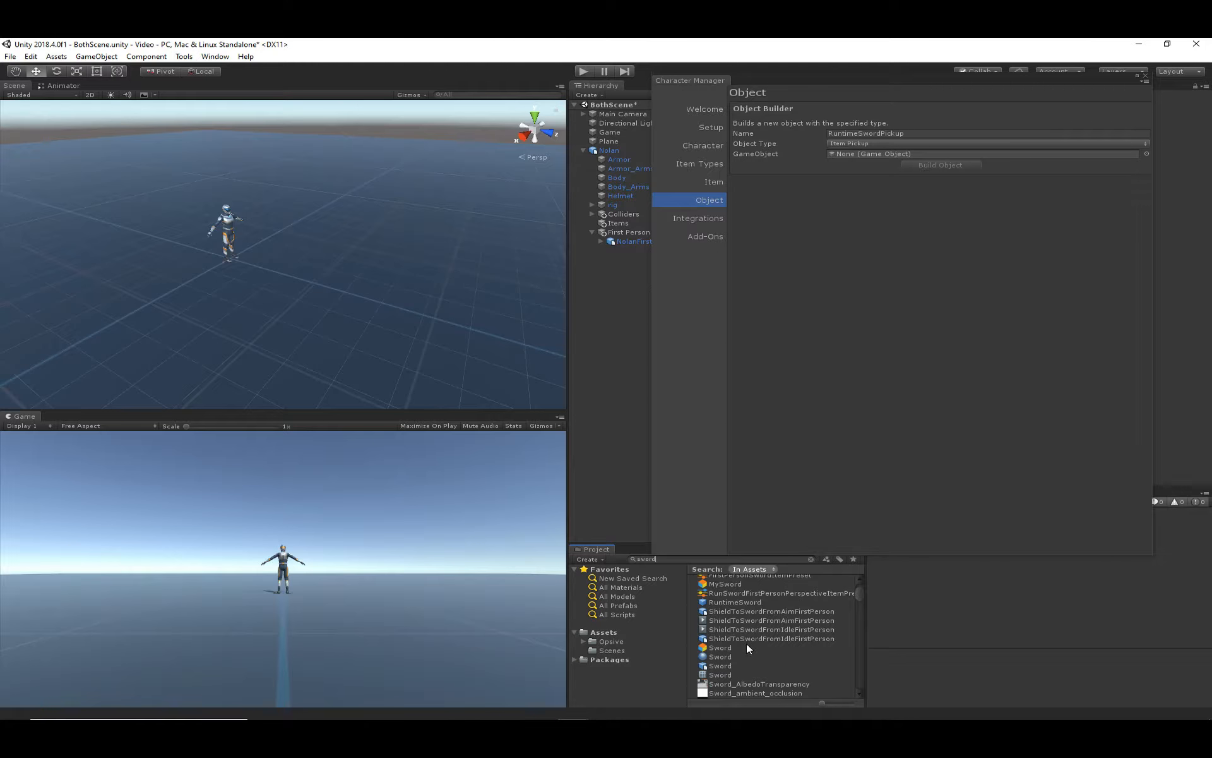
scroll(746, 647, down, 3)
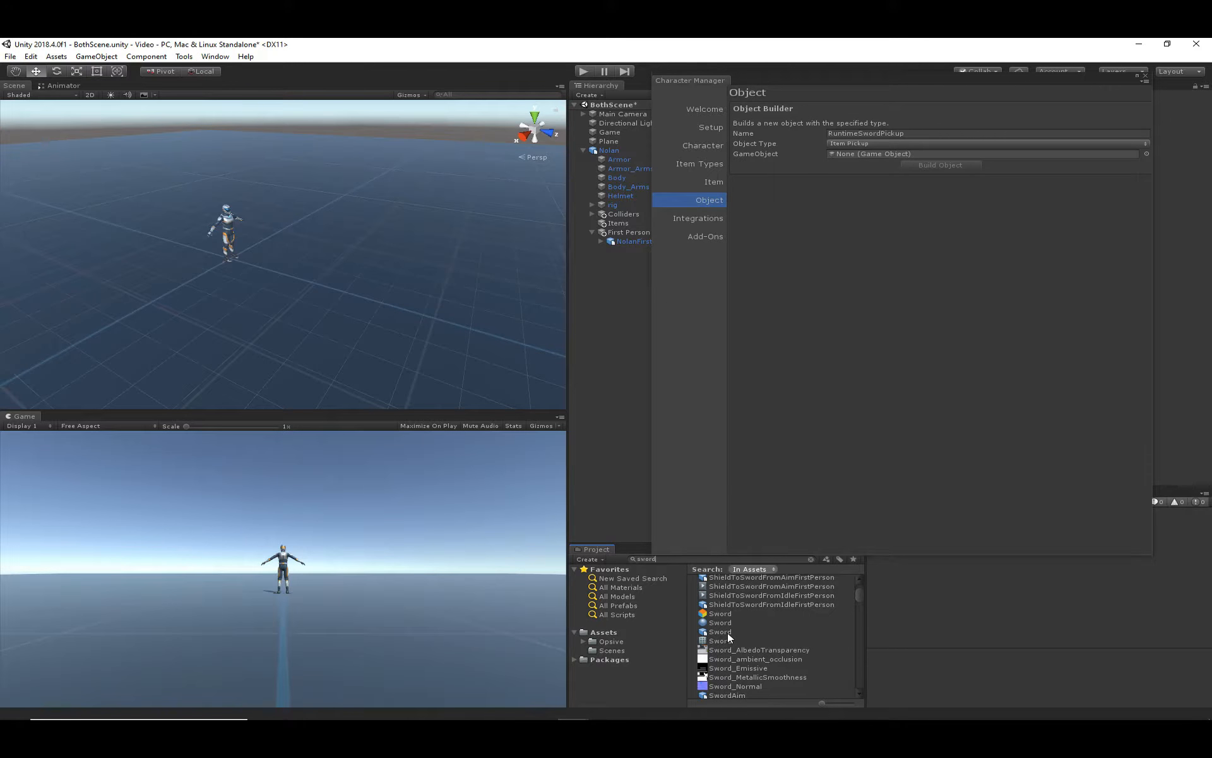
drag(727, 632, 897, 157)
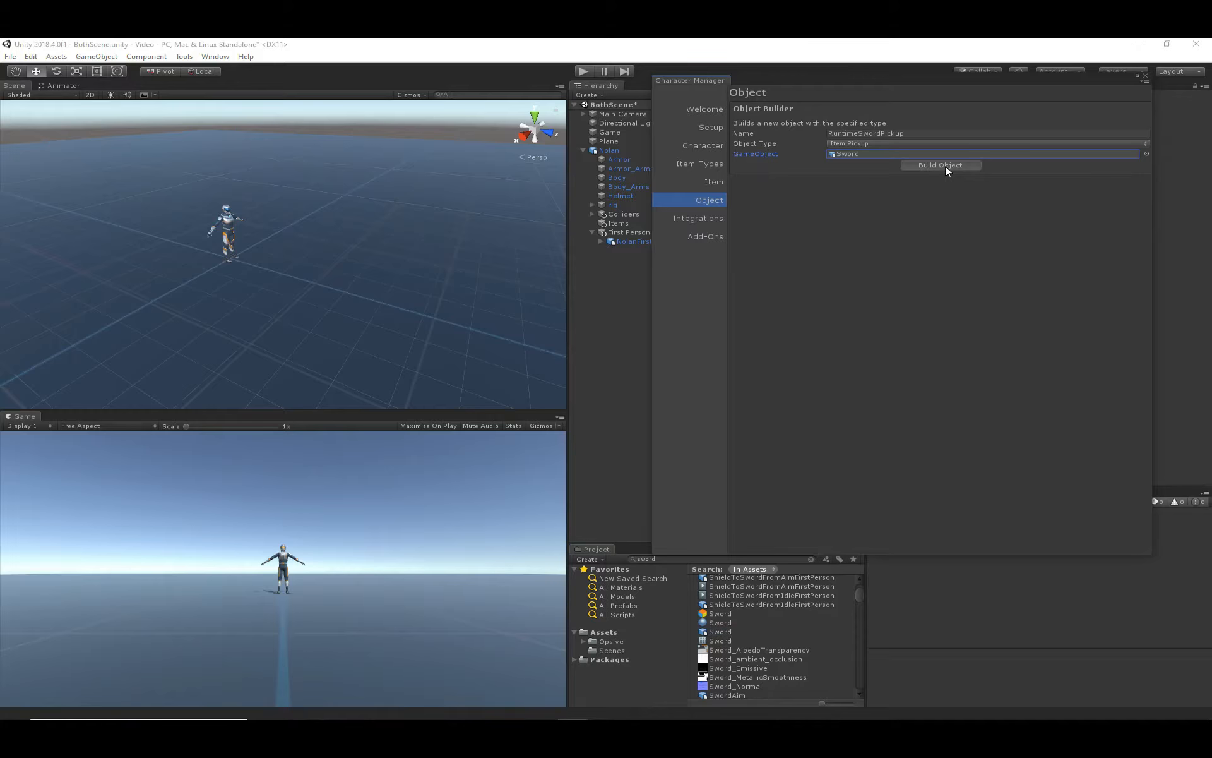
- Build the pickup as RuntimeSwordPickup.prefab in the Assets folder and close the Character Manager
click(941, 165)
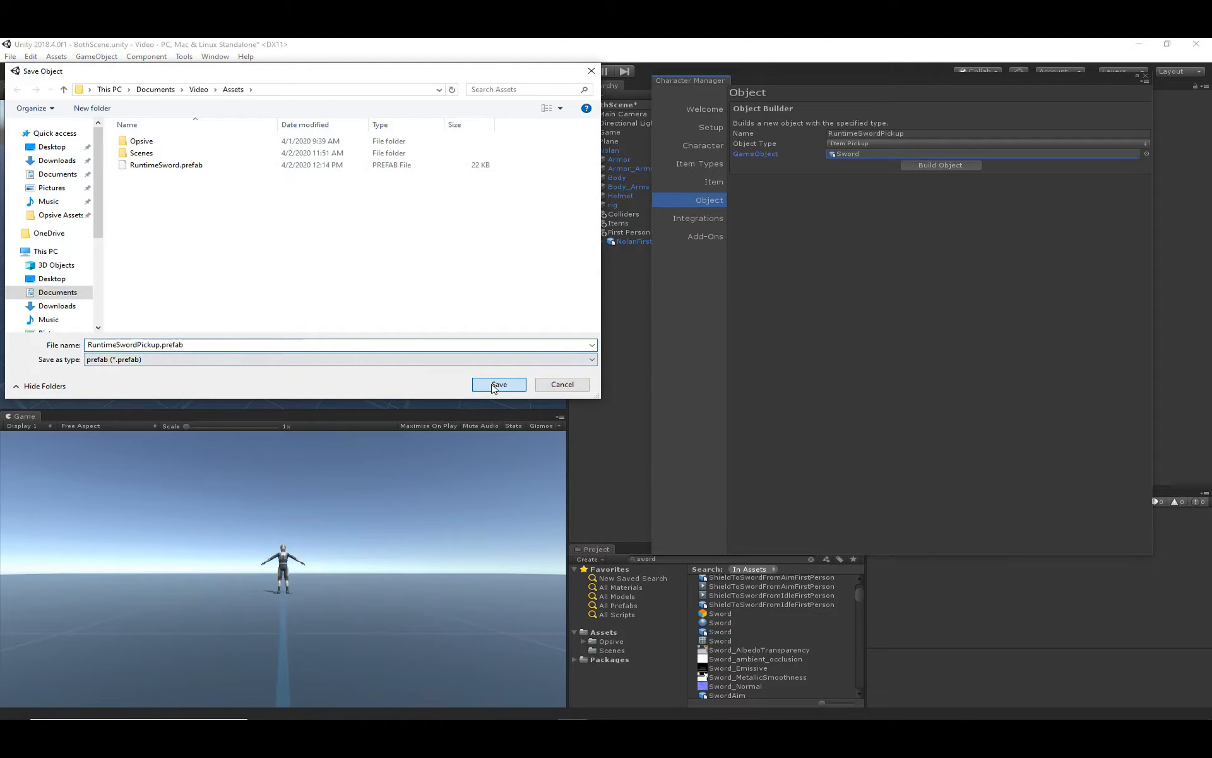
click(498, 385)
click(603, 632)
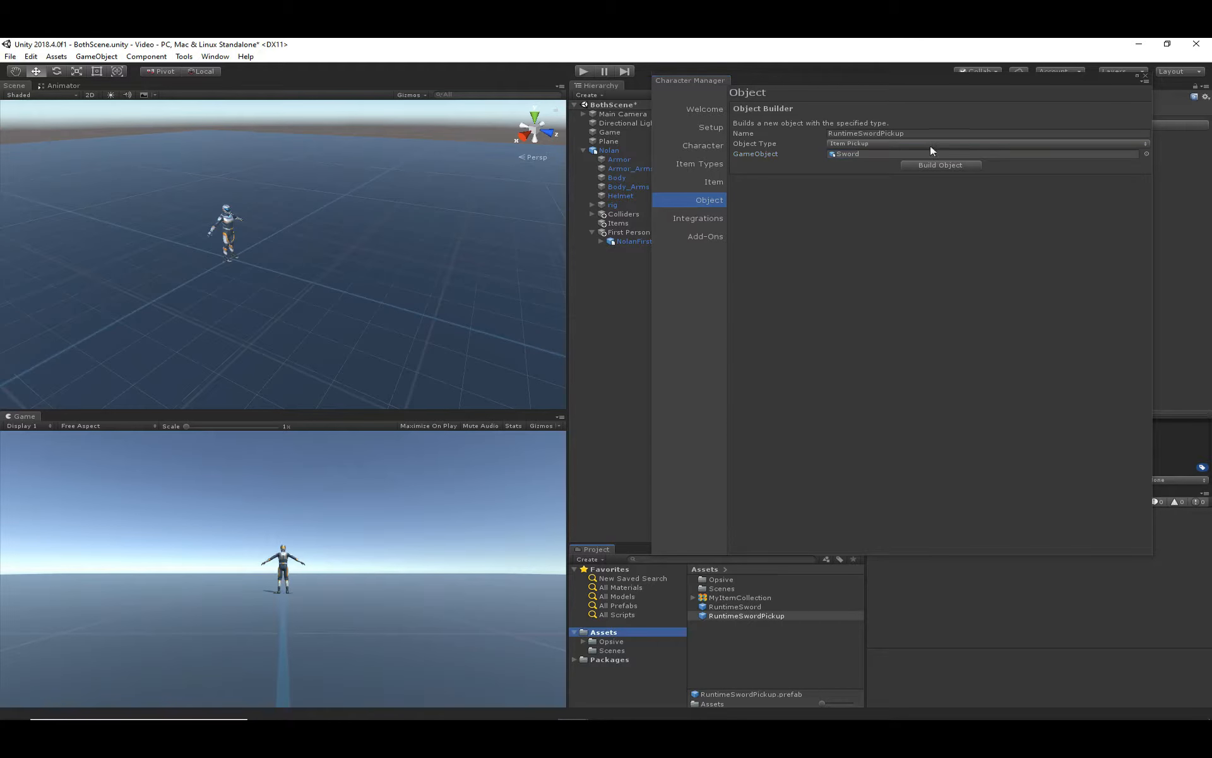
click(1146, 76)
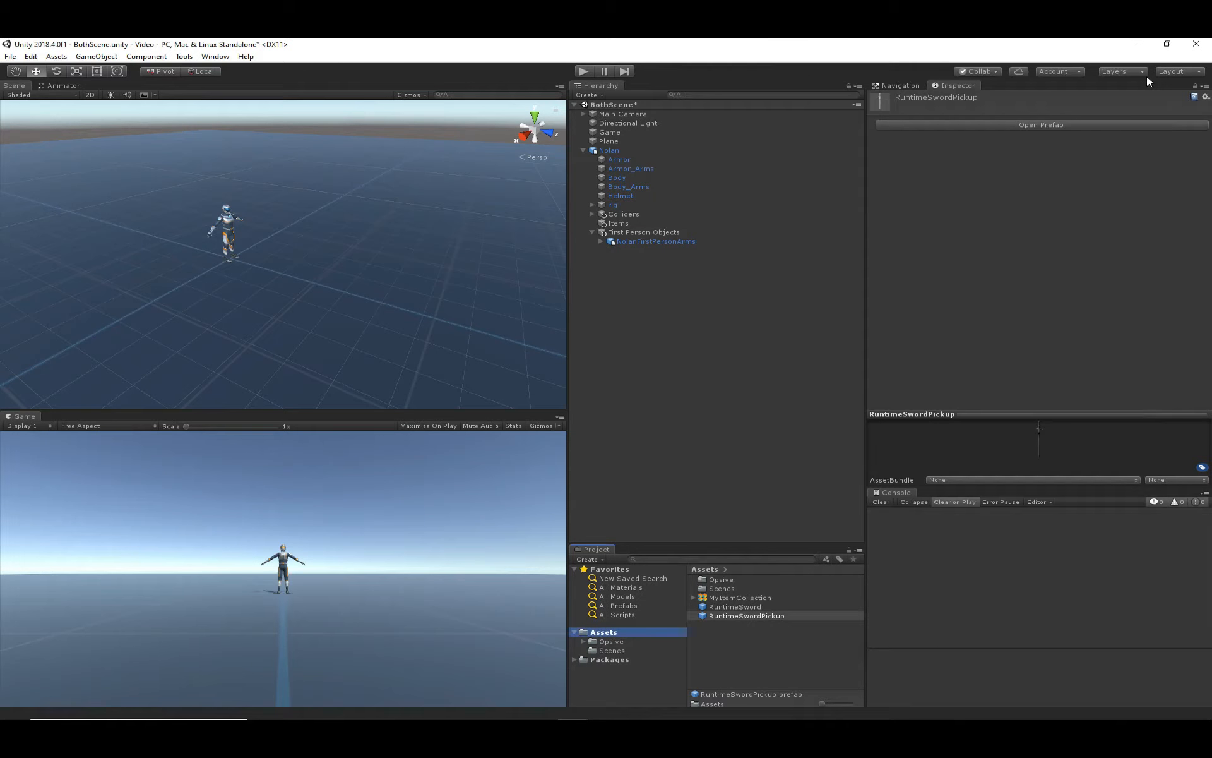
- Add the RuntimeSwordPickup prefab to the scene and move it in front of Nolan, at about Y 1.09 and Z 1.89
drag(765, 614, 691, 351)
mouse_move(231, 230)
mouse_down()
mouse_move(240, 187)
mouse_move(233, 229)
mouse_move(261, 237)
mouse_move(251, 235)
mouse_up()
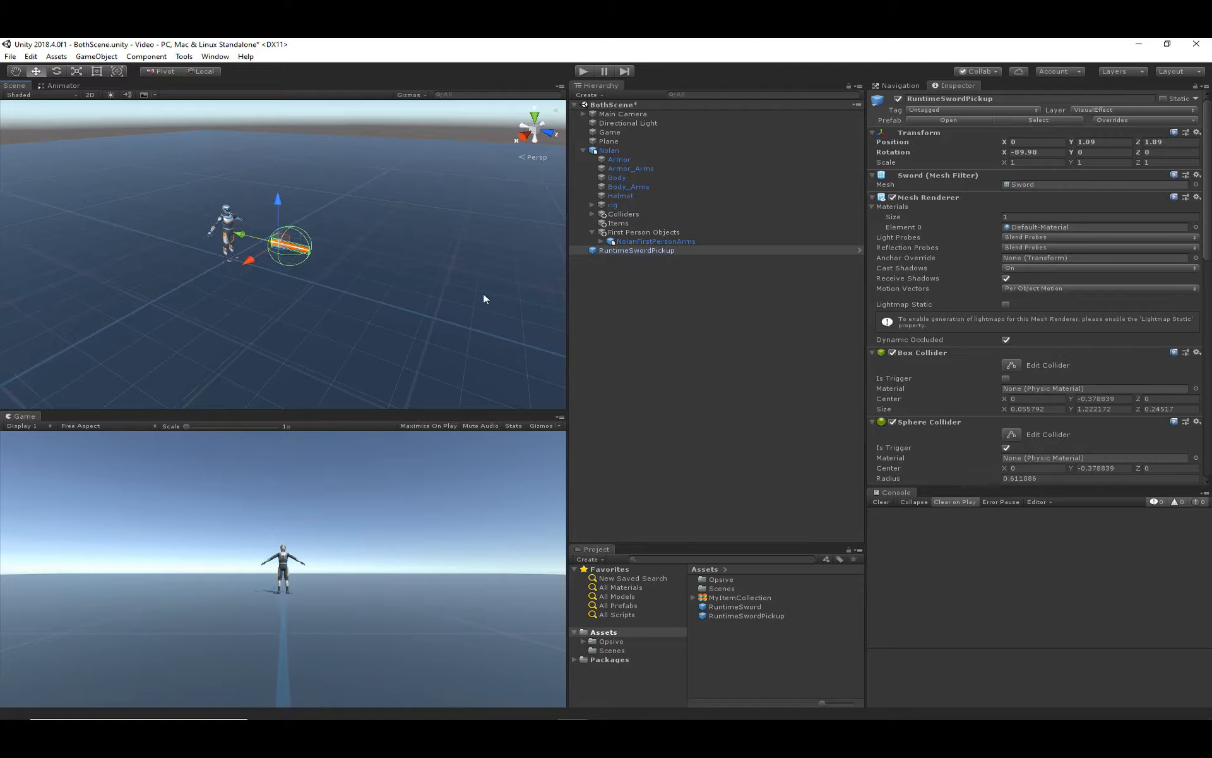
click(638, 297)
- Play the scene, walk Nolan forward through the sword pickup and back, and stop the play test
click(581, 71)
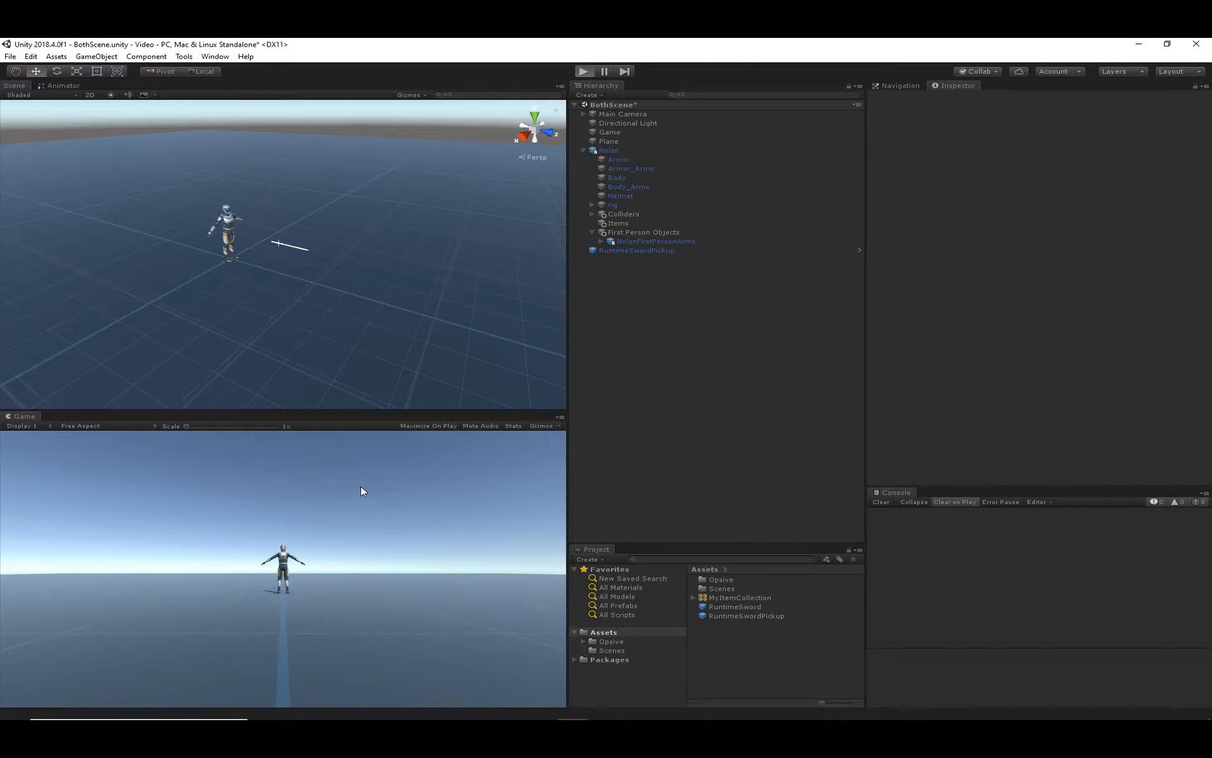
key(w)
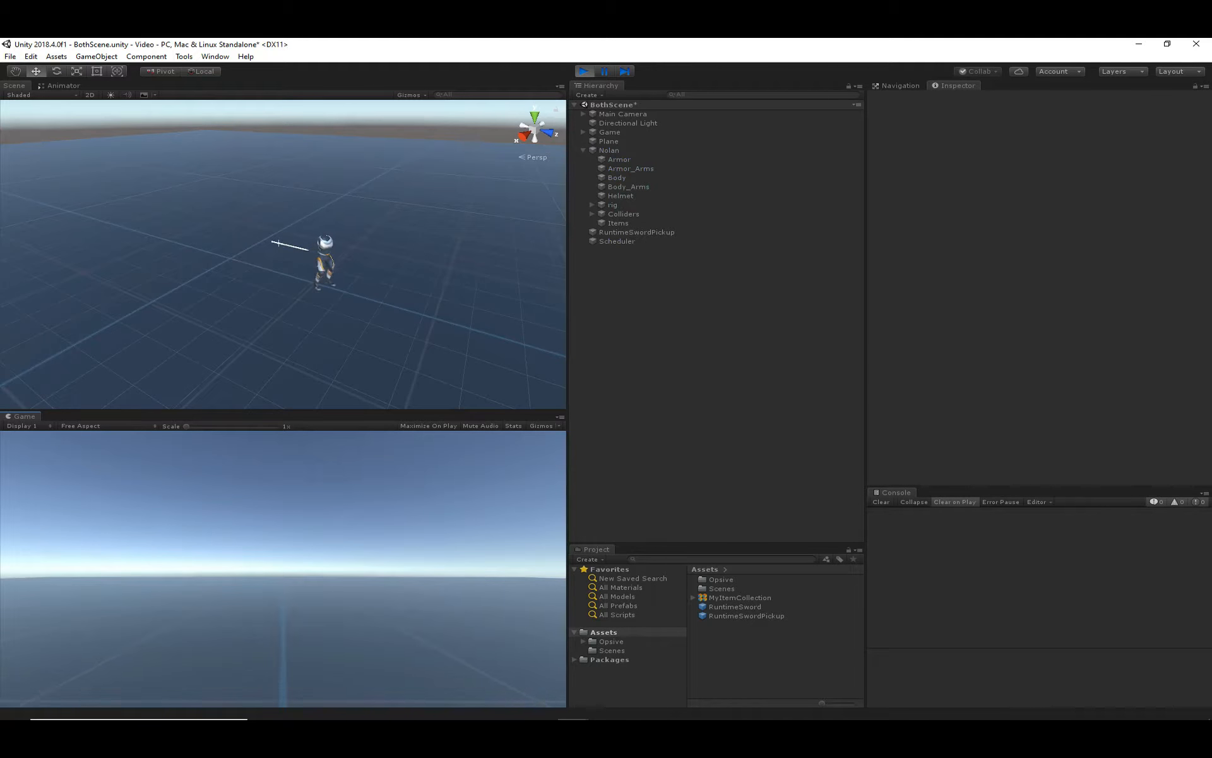
key(s)
key(Escape)
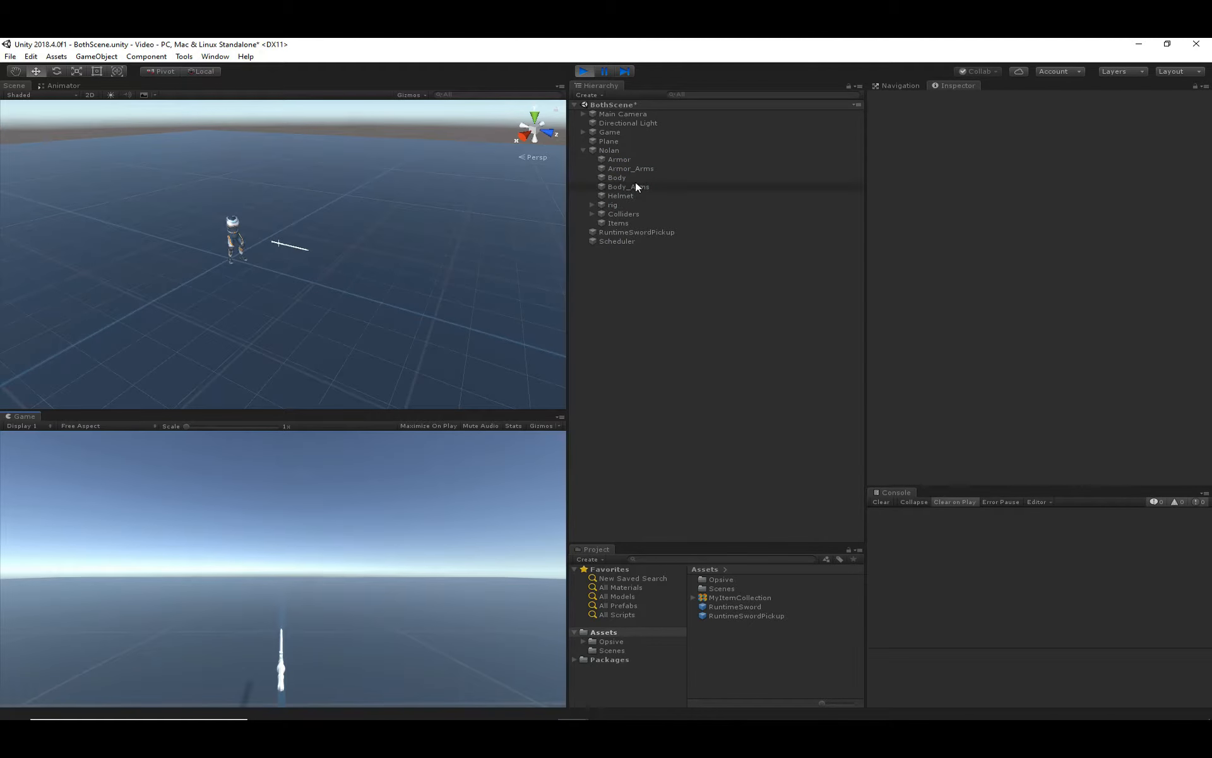
click(581, 71)
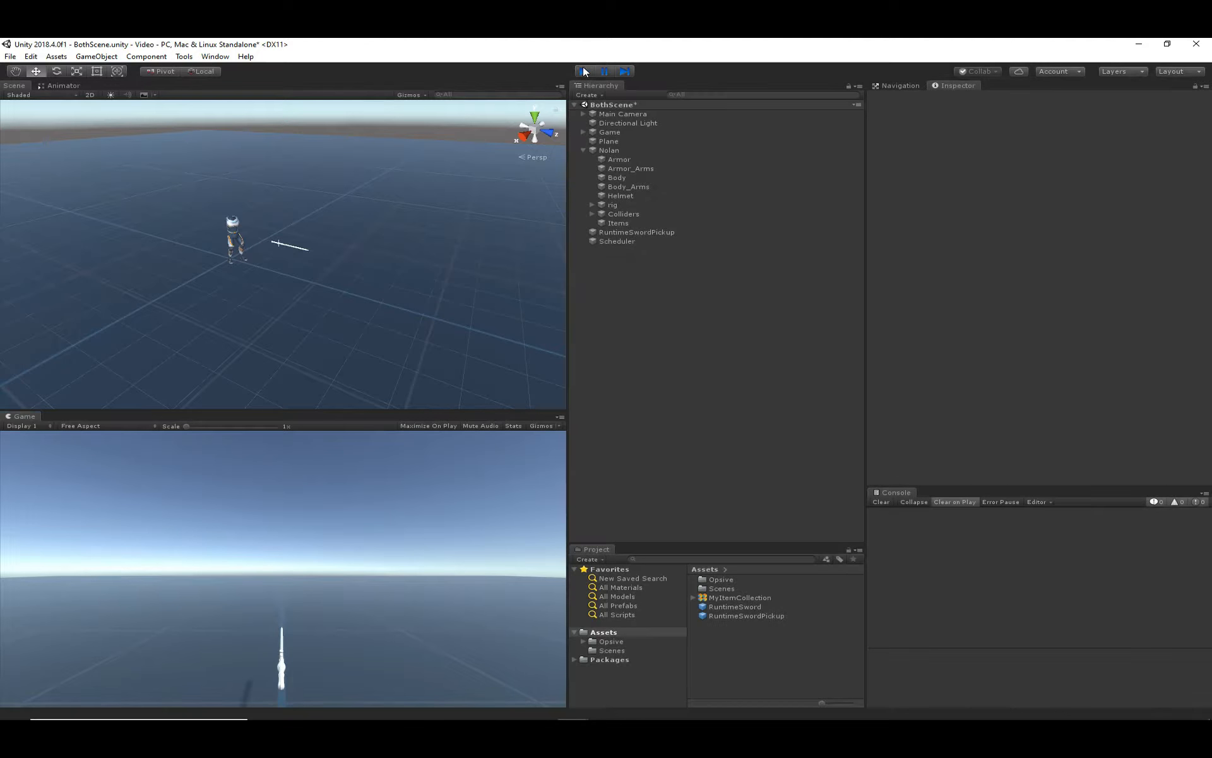
- Add a pickup set to RuntimeSwordPickup's Item Pickup with RuntimeSword as the item and MySword in Slot 0
click(278, 245)
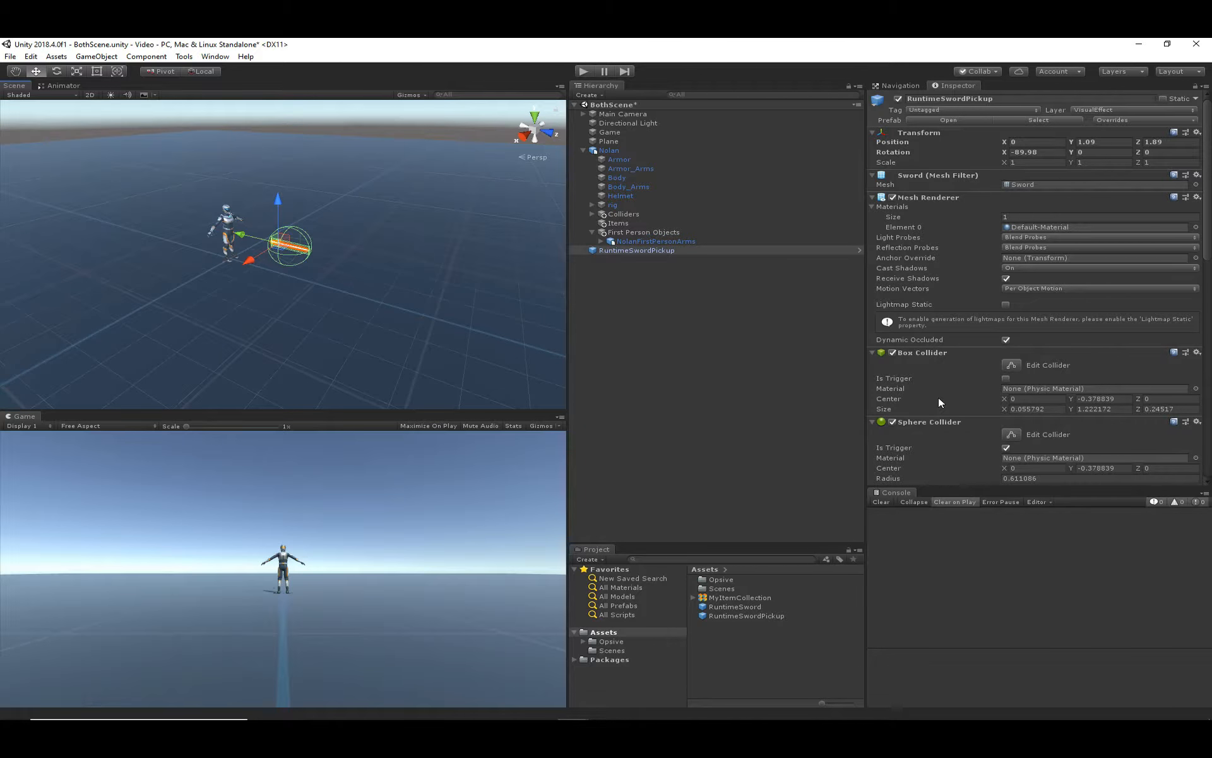
scroll(939, 399, down, 6)
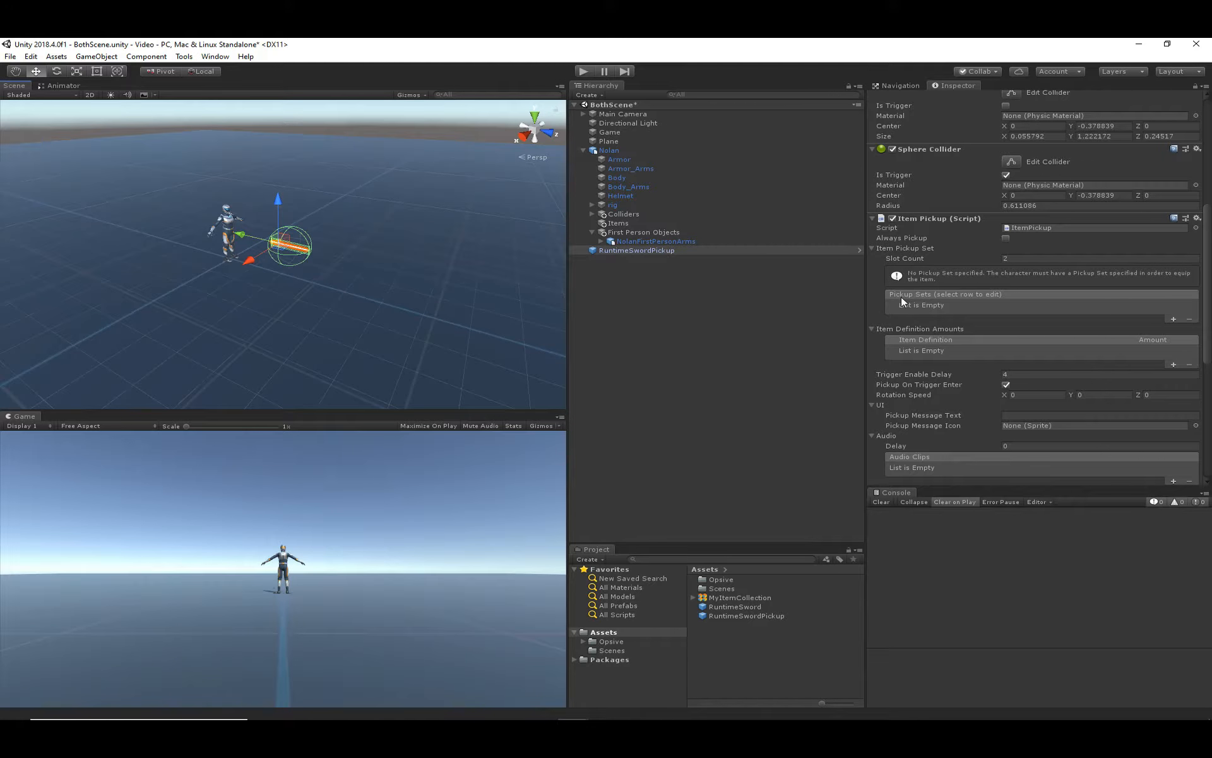
click(1174, 319)
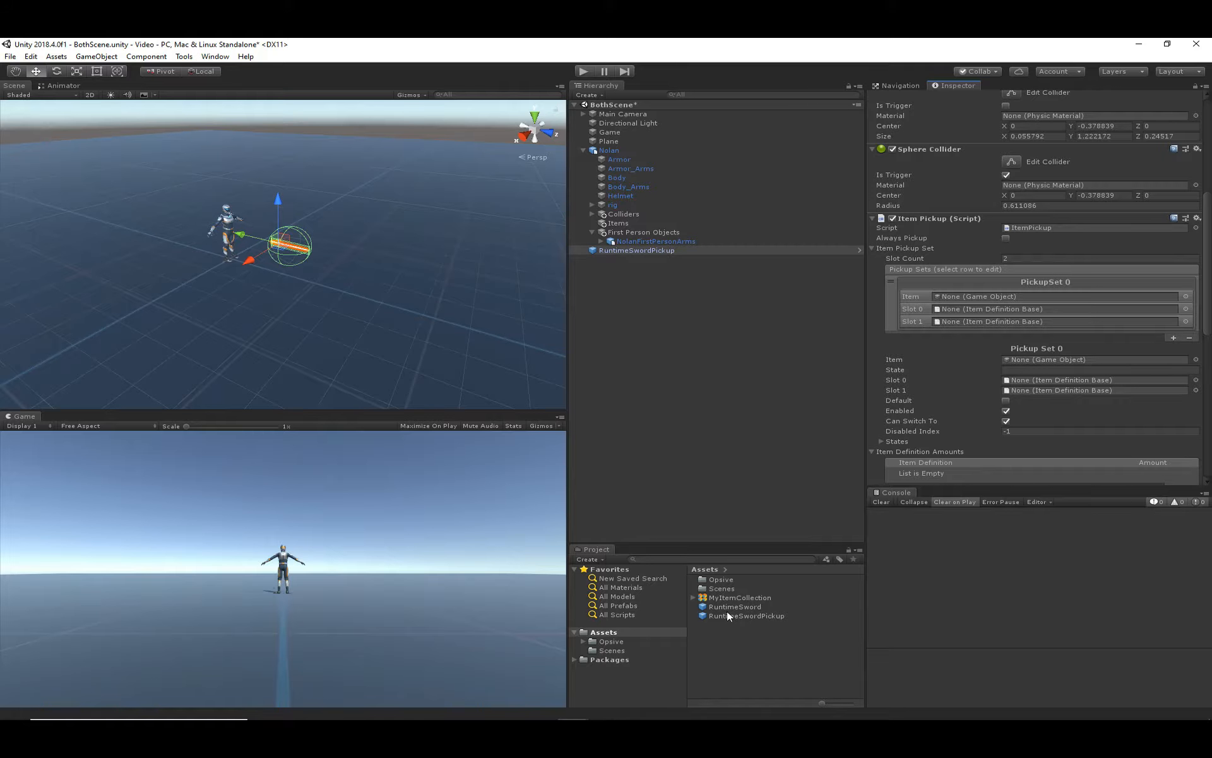
drag(736, 607, 978, 301)
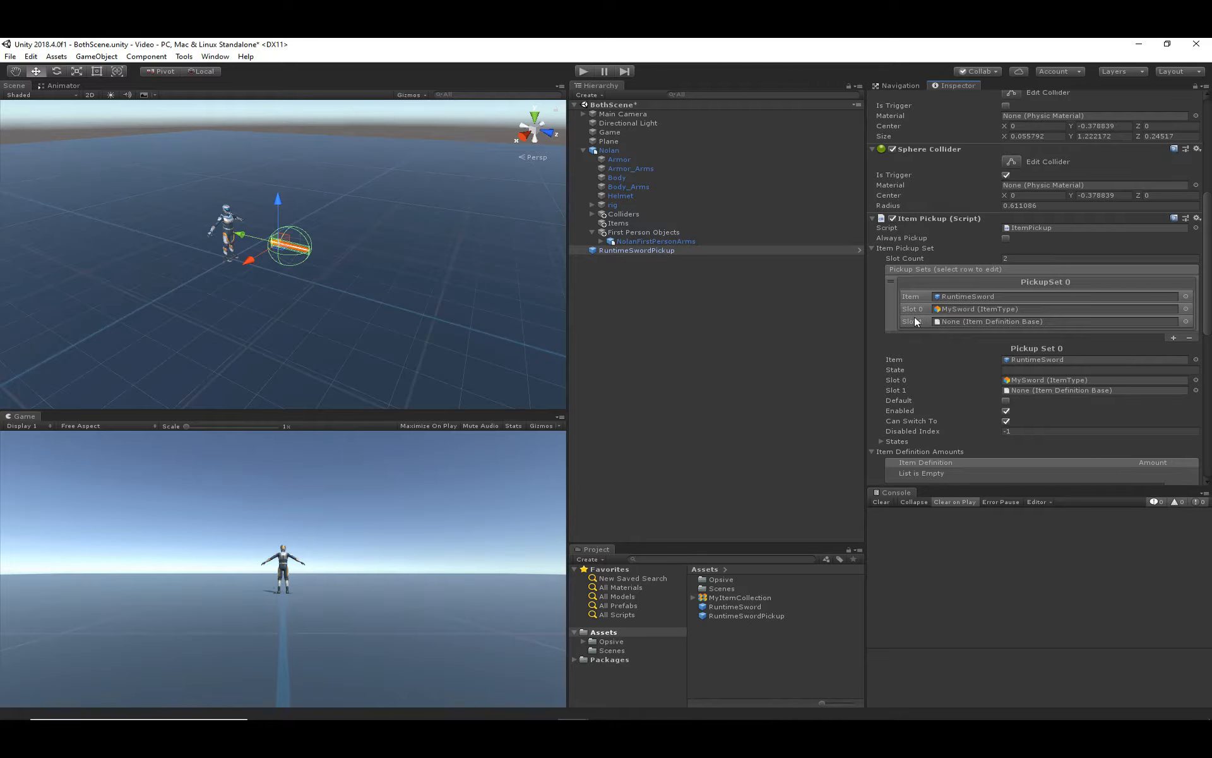
- Add MySword to RuntimeSwordPickup's Item Definition Amounts with an amount of 1
scroll(917, 312, down, 5)
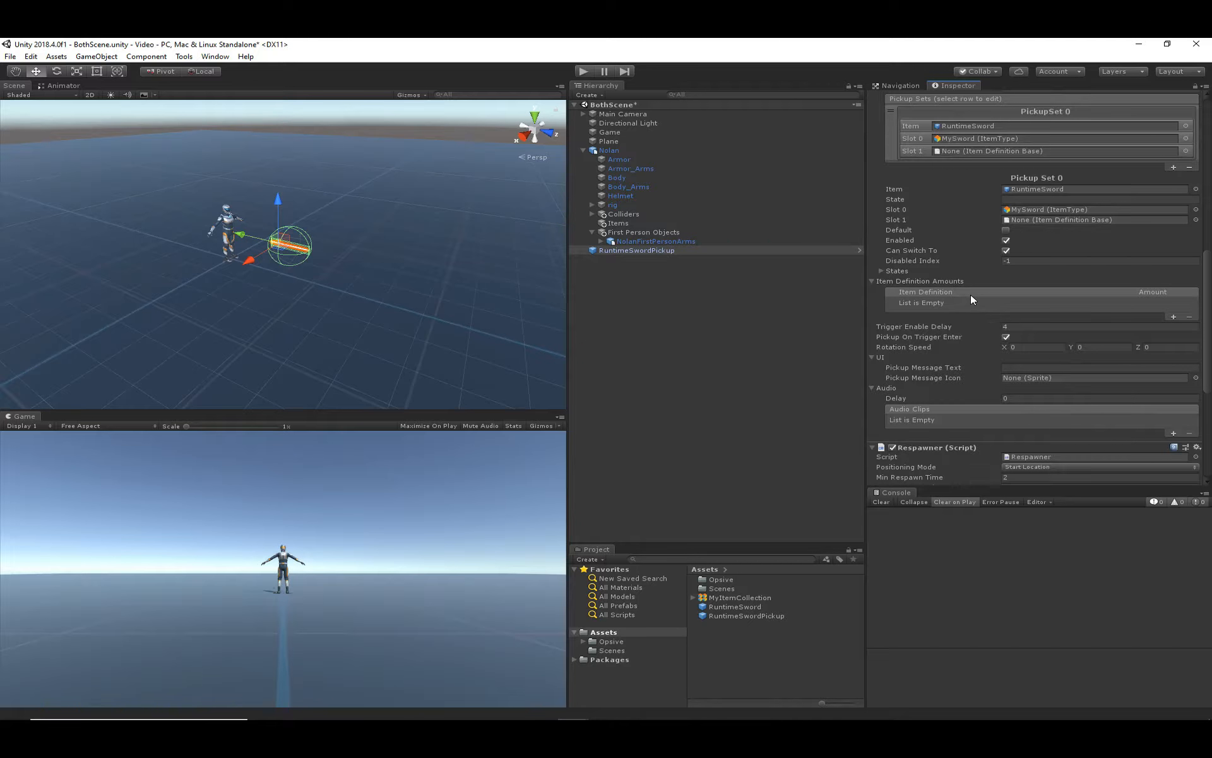
click(1173, 317)
click(1116, 304)
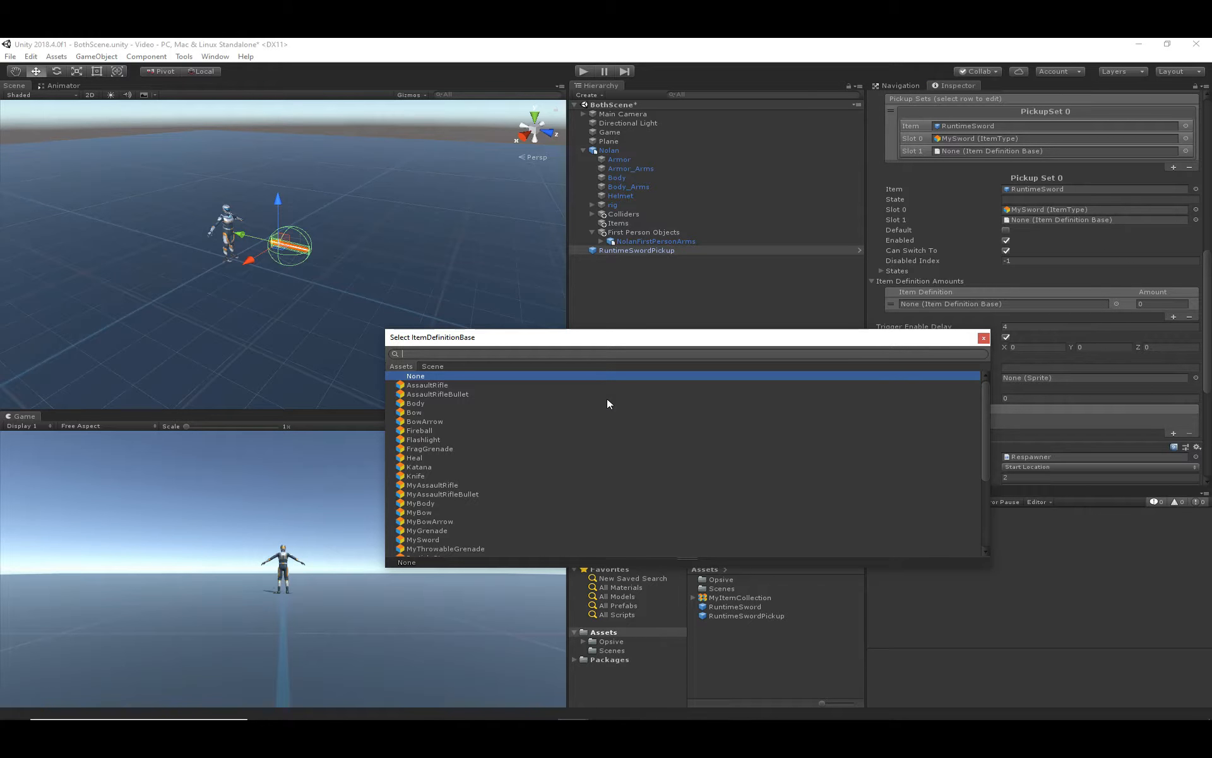
text(my)
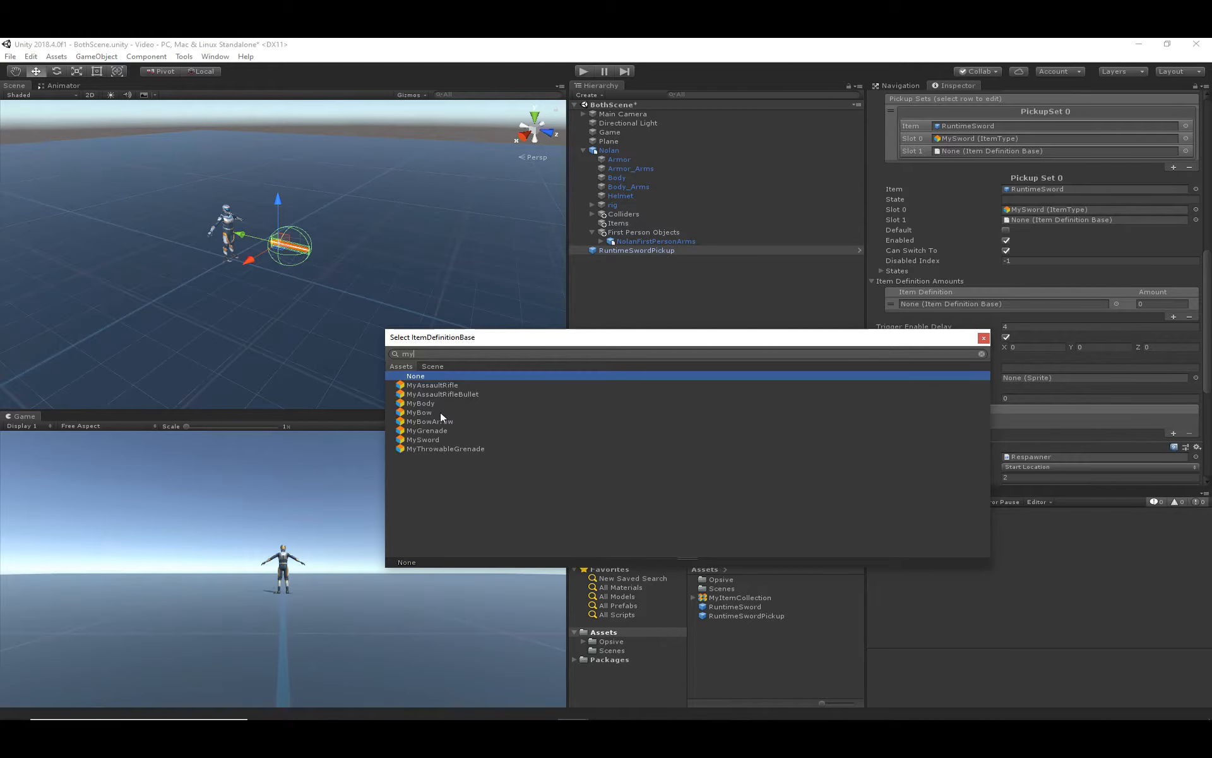
double_click(434, 438)
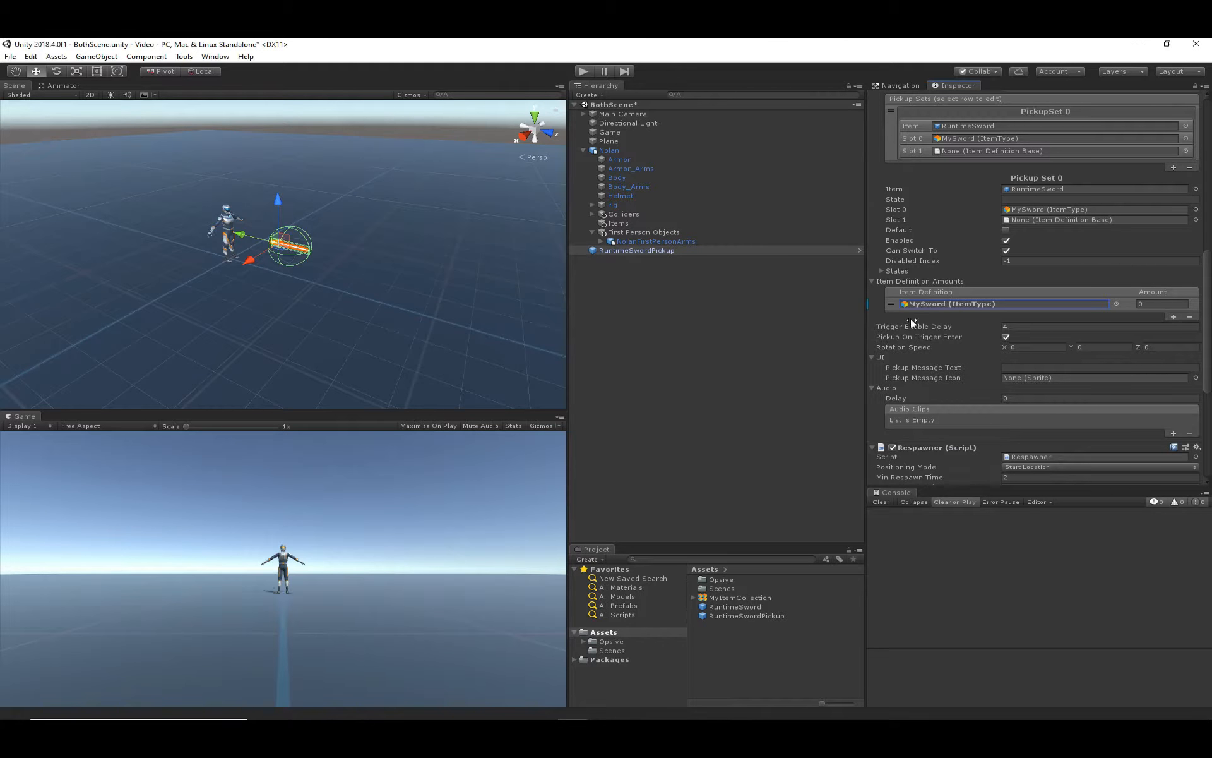
click(1148, 304)
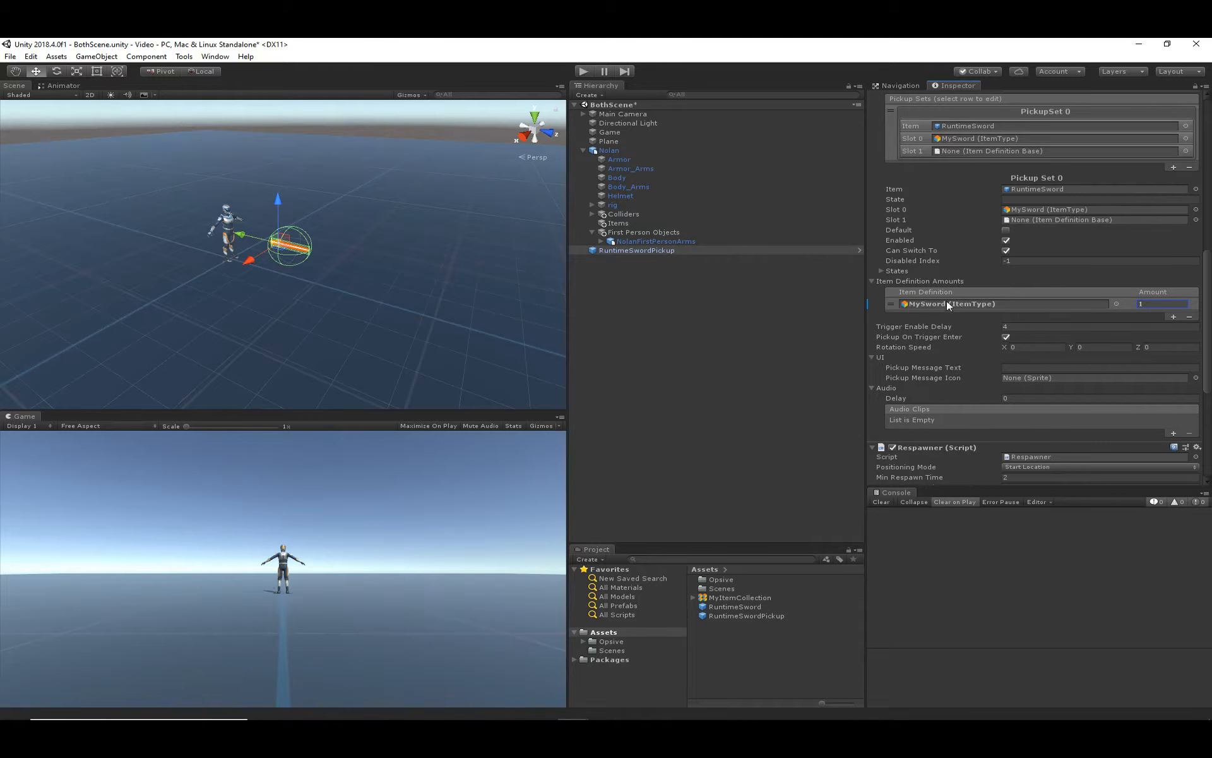
scroll(1005, 291, up, 3)
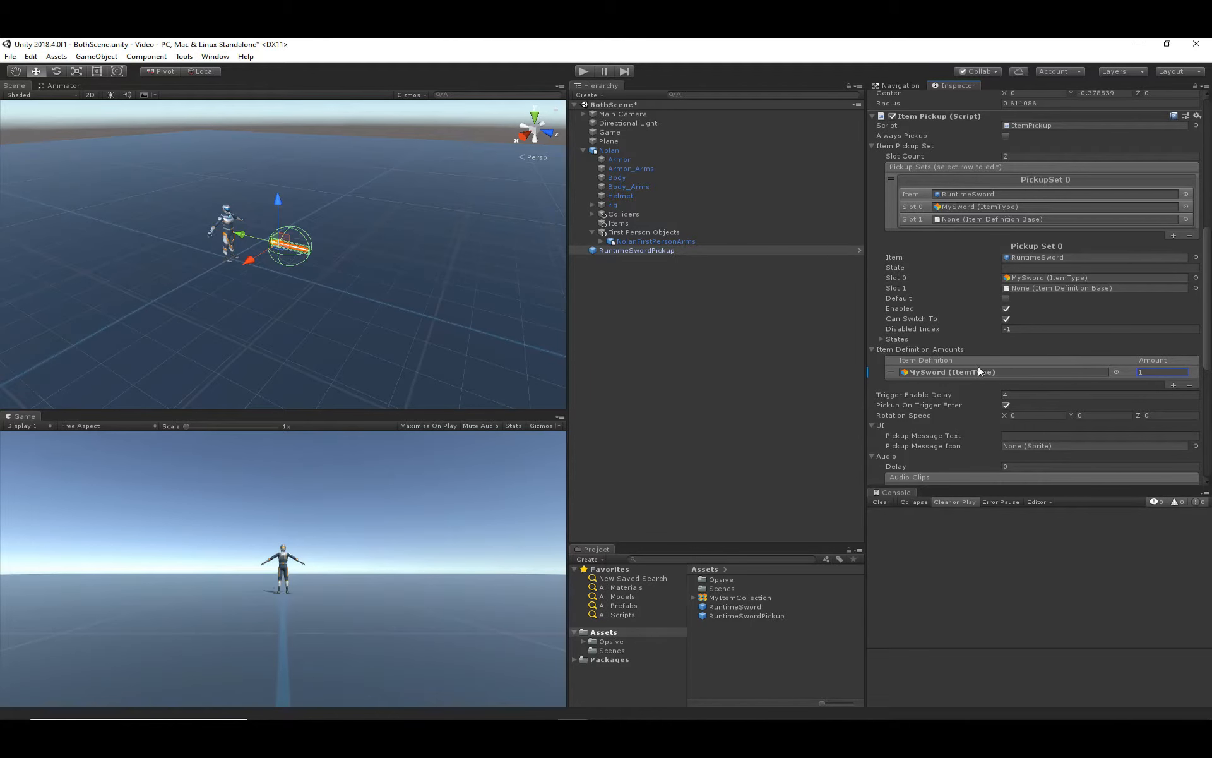
- Play the scene, walk Nolan through the sword pickup, inspect the held sword in first and third person, and stop the play test
click(733, 383)
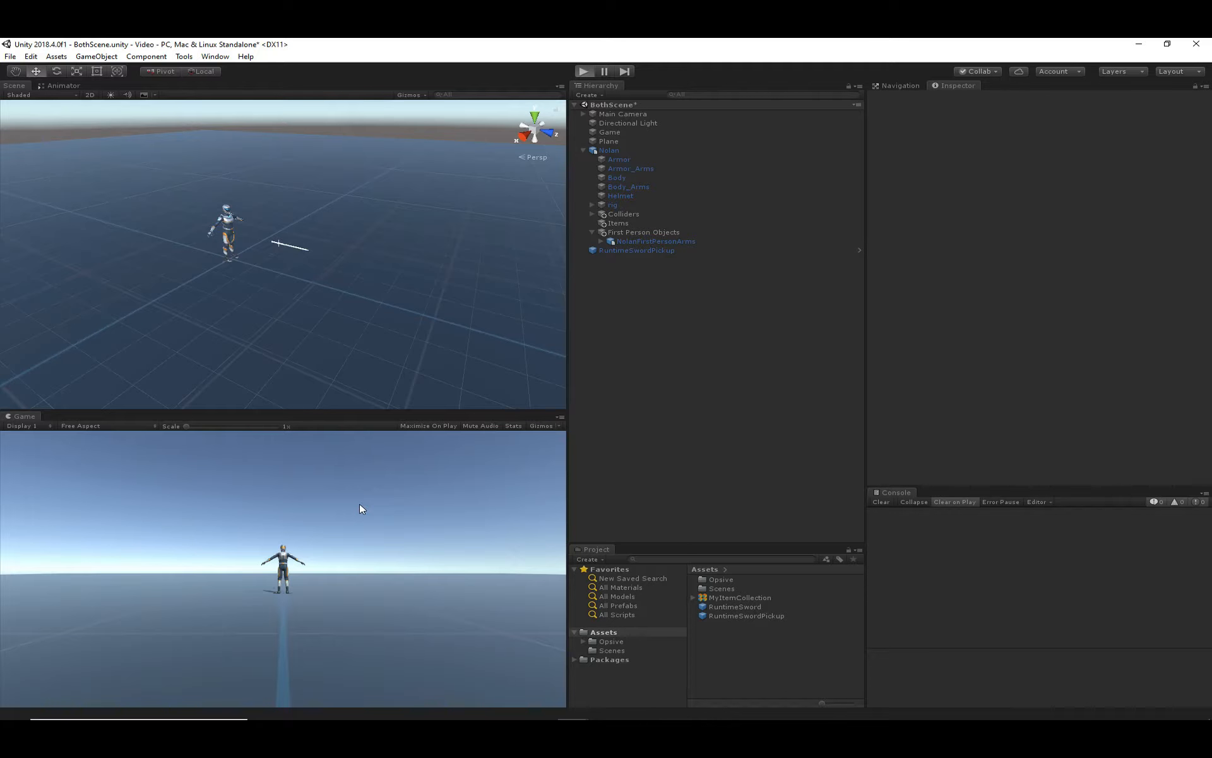
key(ctrl+p)
key(w)
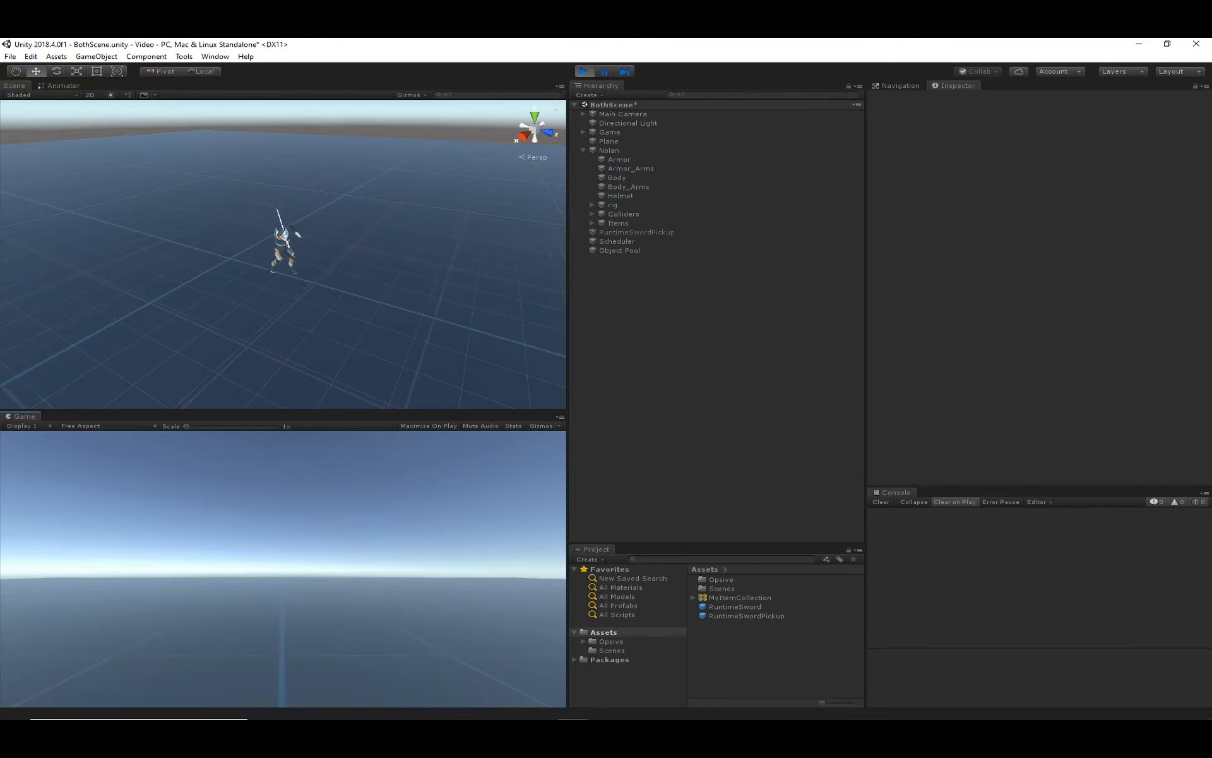
key(Escape)
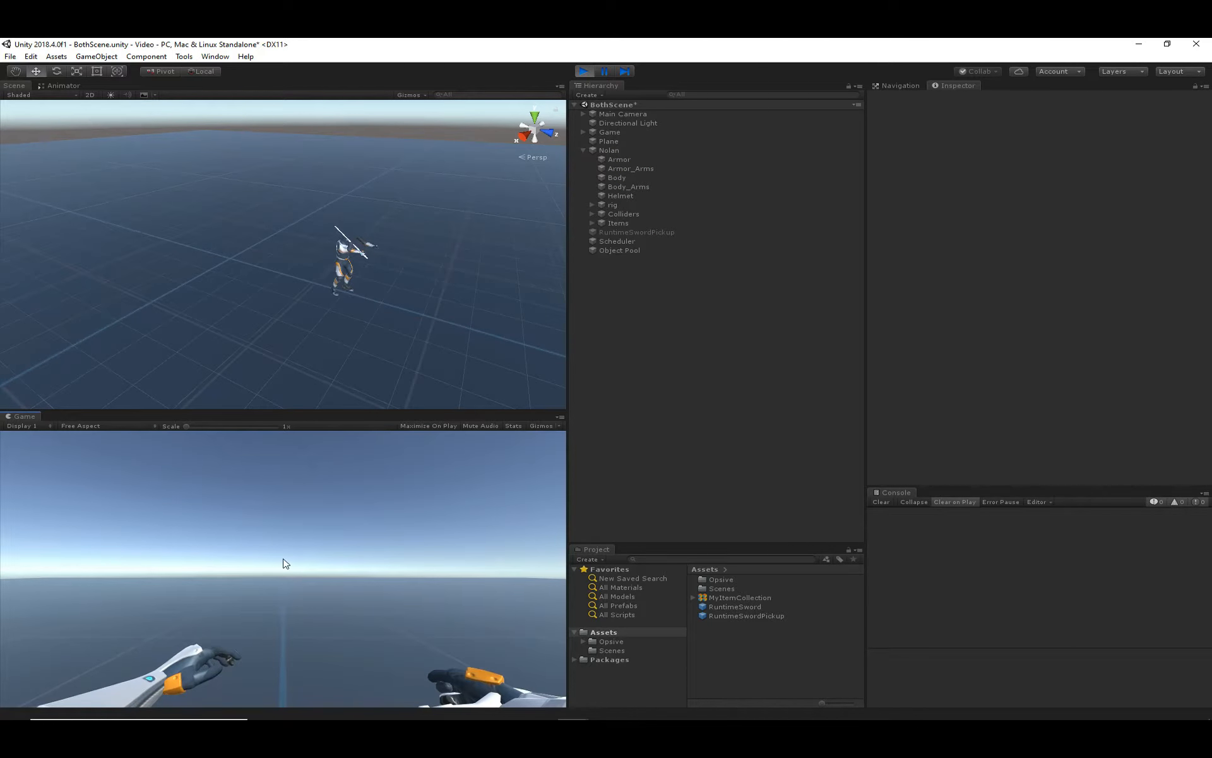
right_drag(311, 219, 357, 217)
key(w)
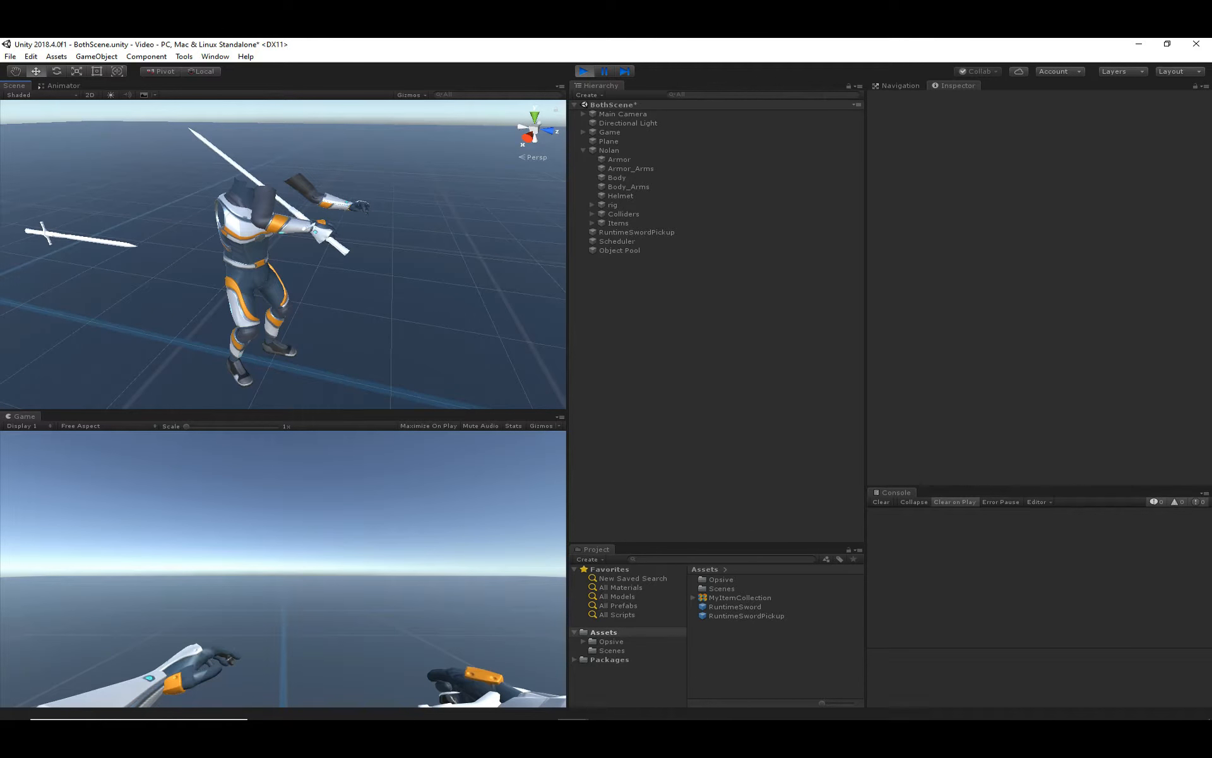
key(v)
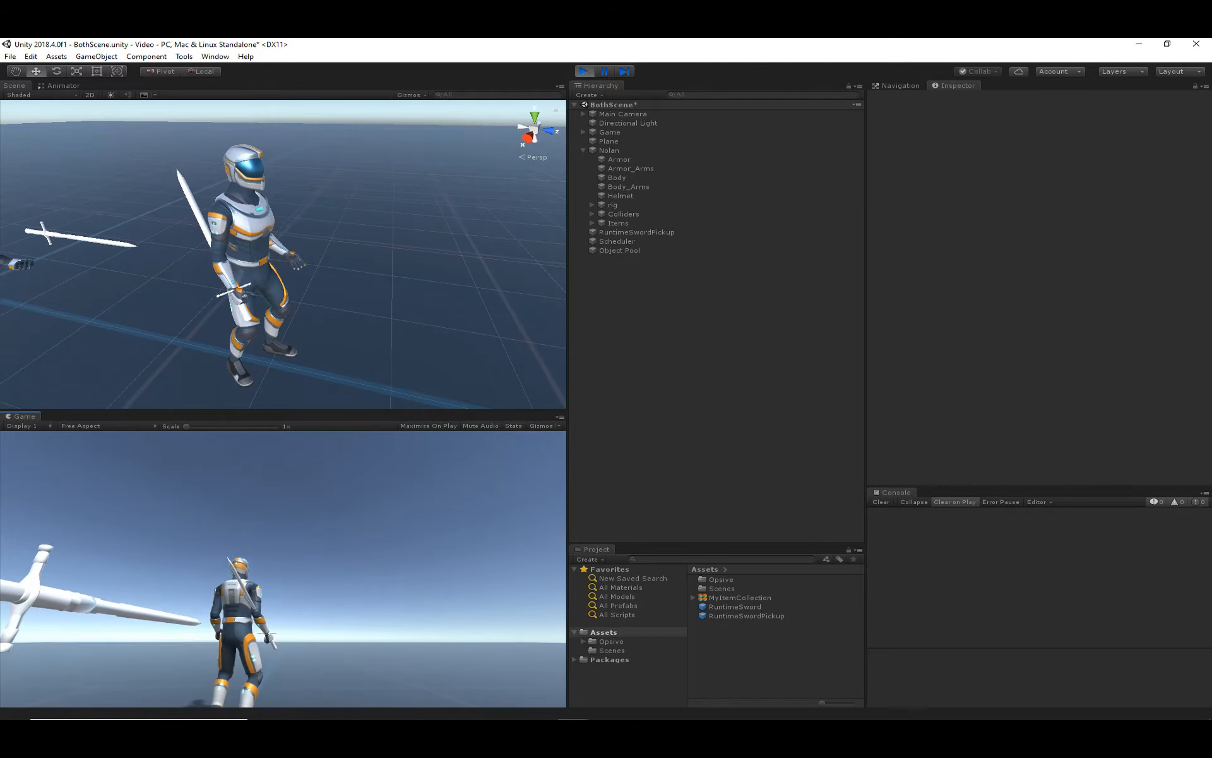
key(Escape)
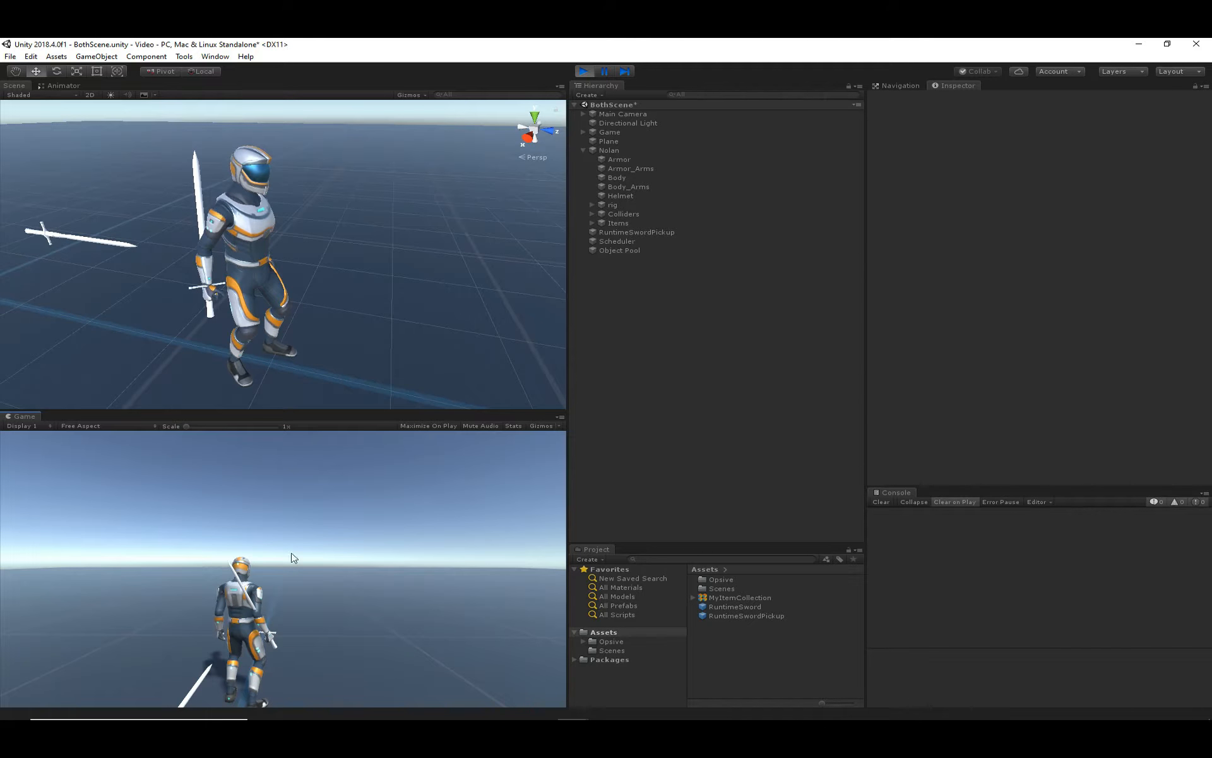
click(584, 71)
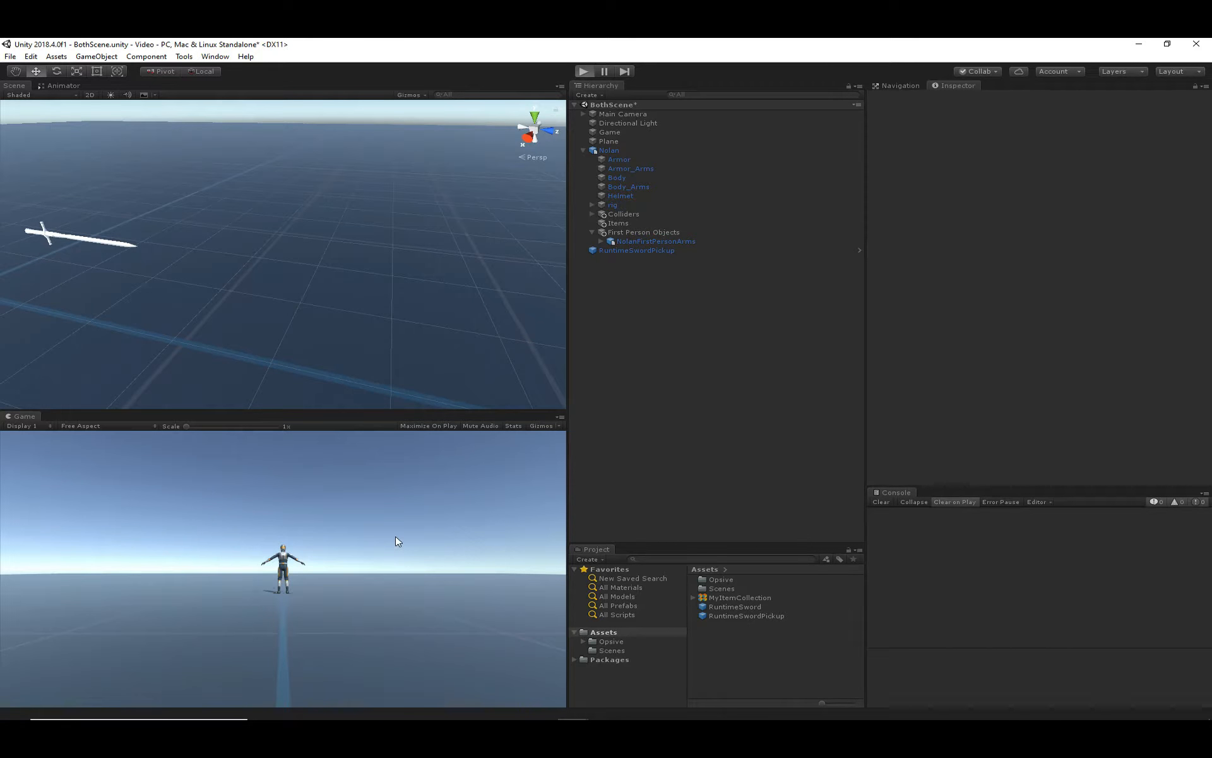
- Replay the scene, pick up the sword, and rotate First Person RuntimeSword upward in Nolan's right hand
key(ctrl+p)
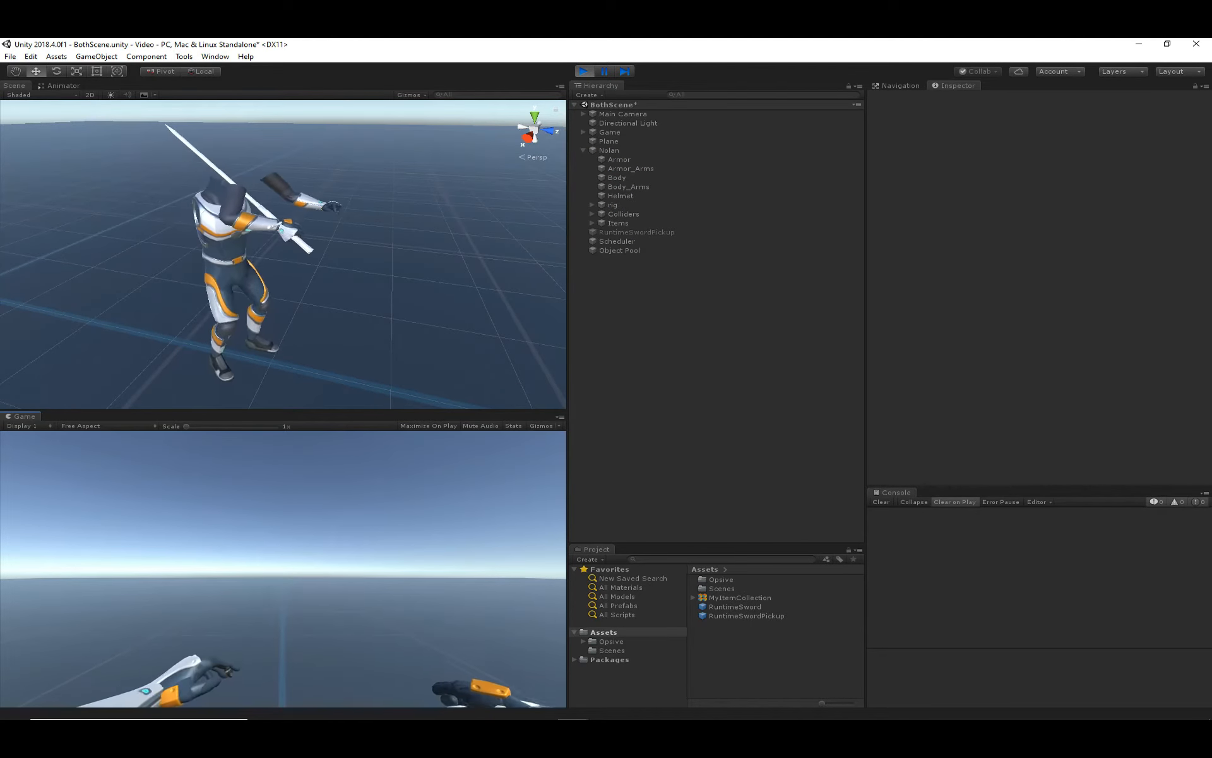
click(272, 219)
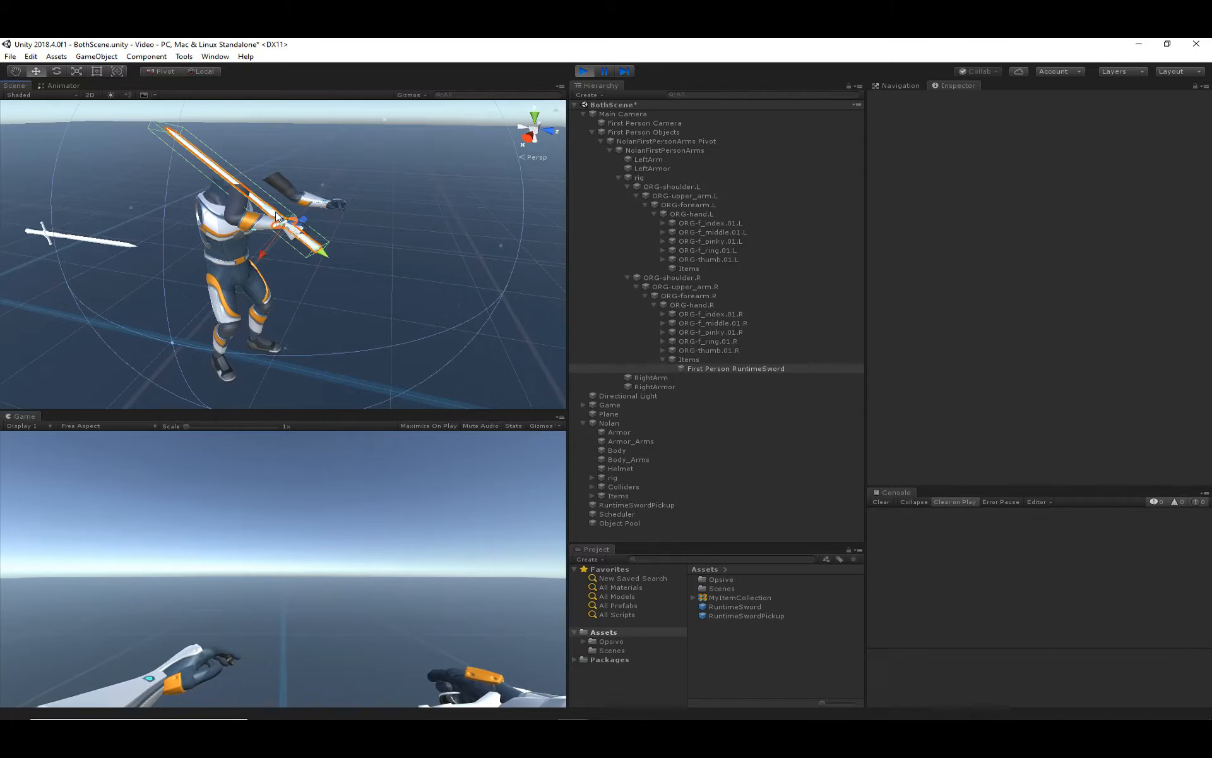
click(56, 71)
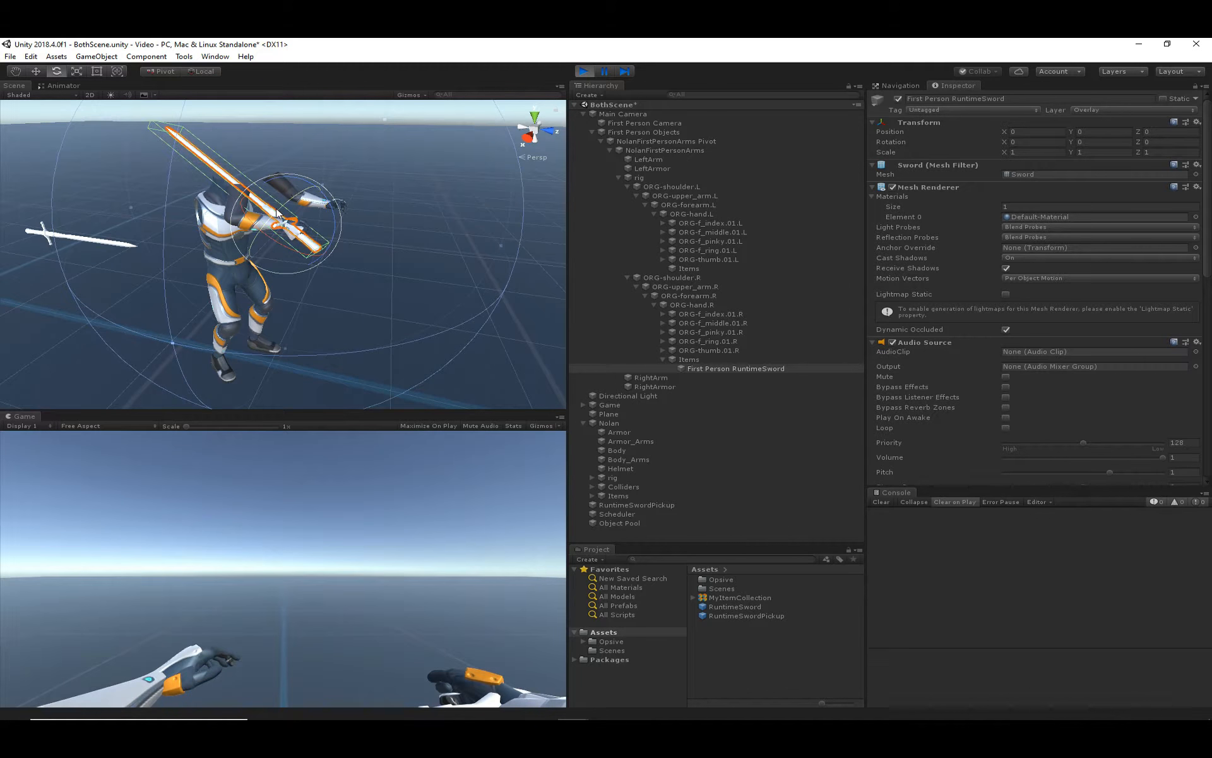
drag(277, 213, 385, 263)
middle_drag(342, 271, 189, 242)
drag(189, 240, 241, 226)
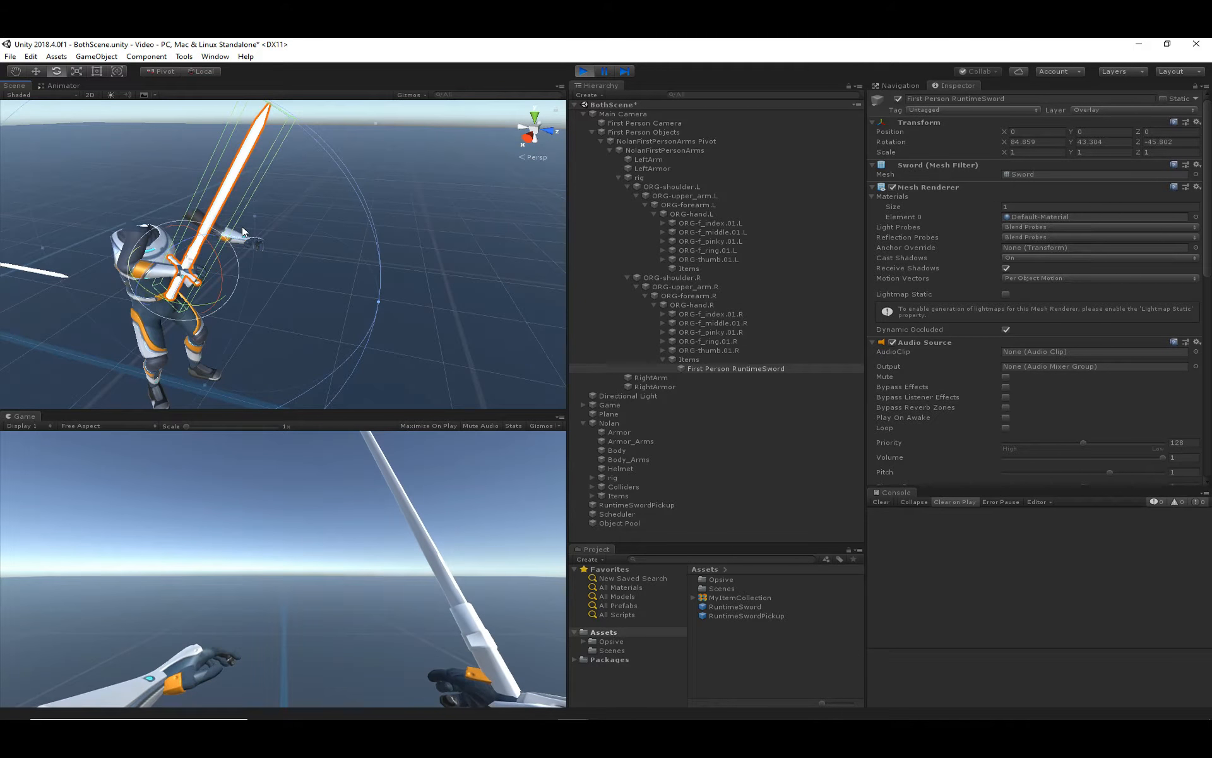
- Paste the copied transform values onto First Person RuntimeSword, giving position -0.090013, 0.069, 0.03899, and lock its Inspector
click(1197, 123)
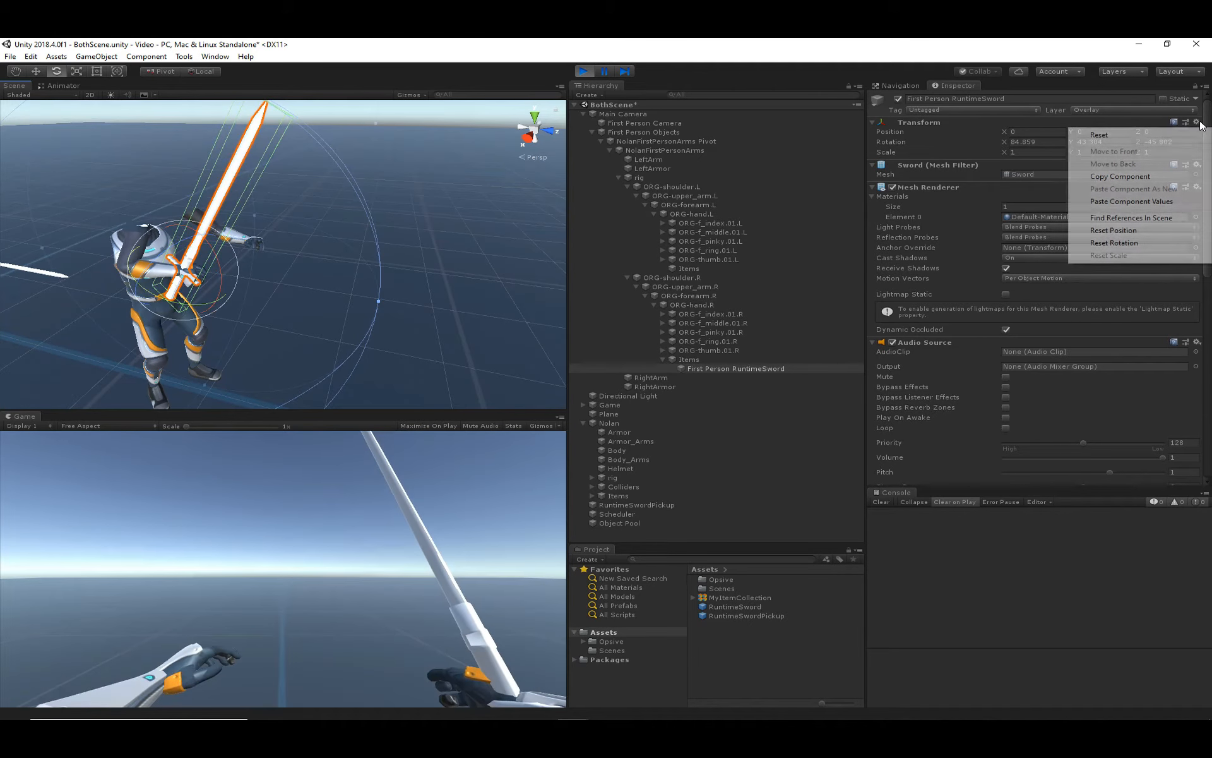
click(1153, 202)
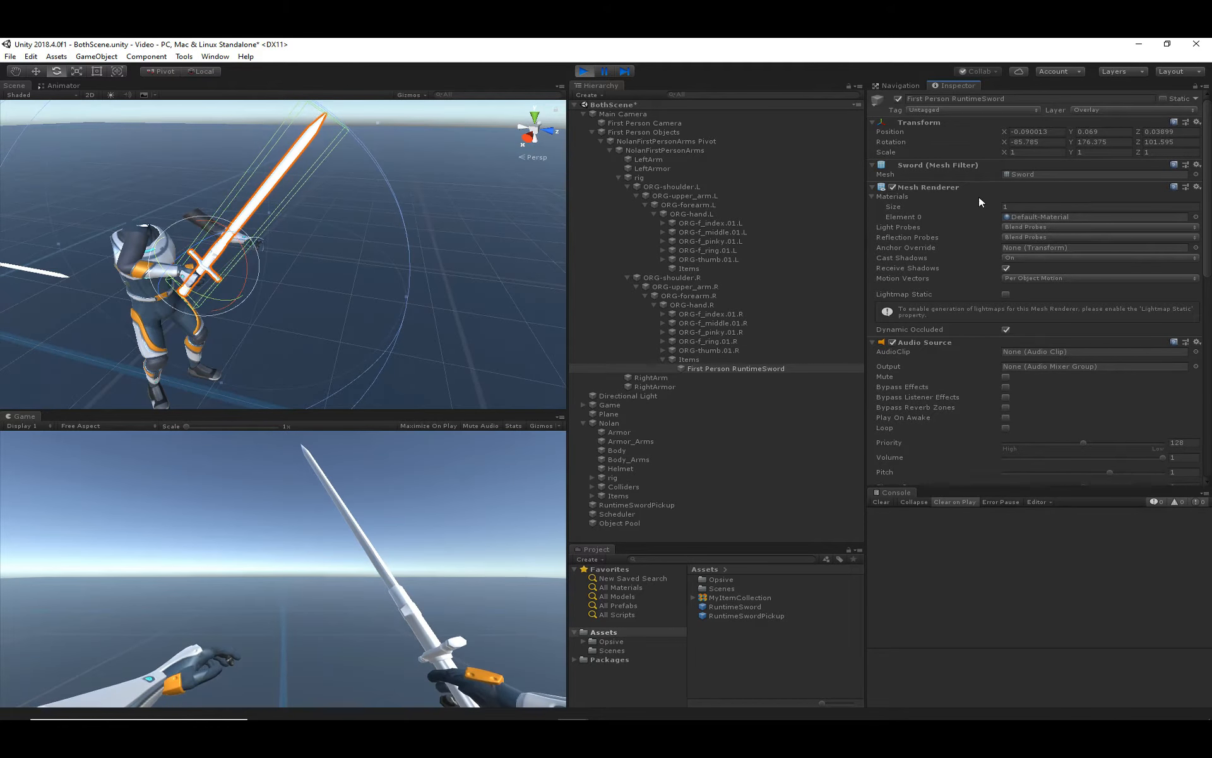
right_click(964, 89)
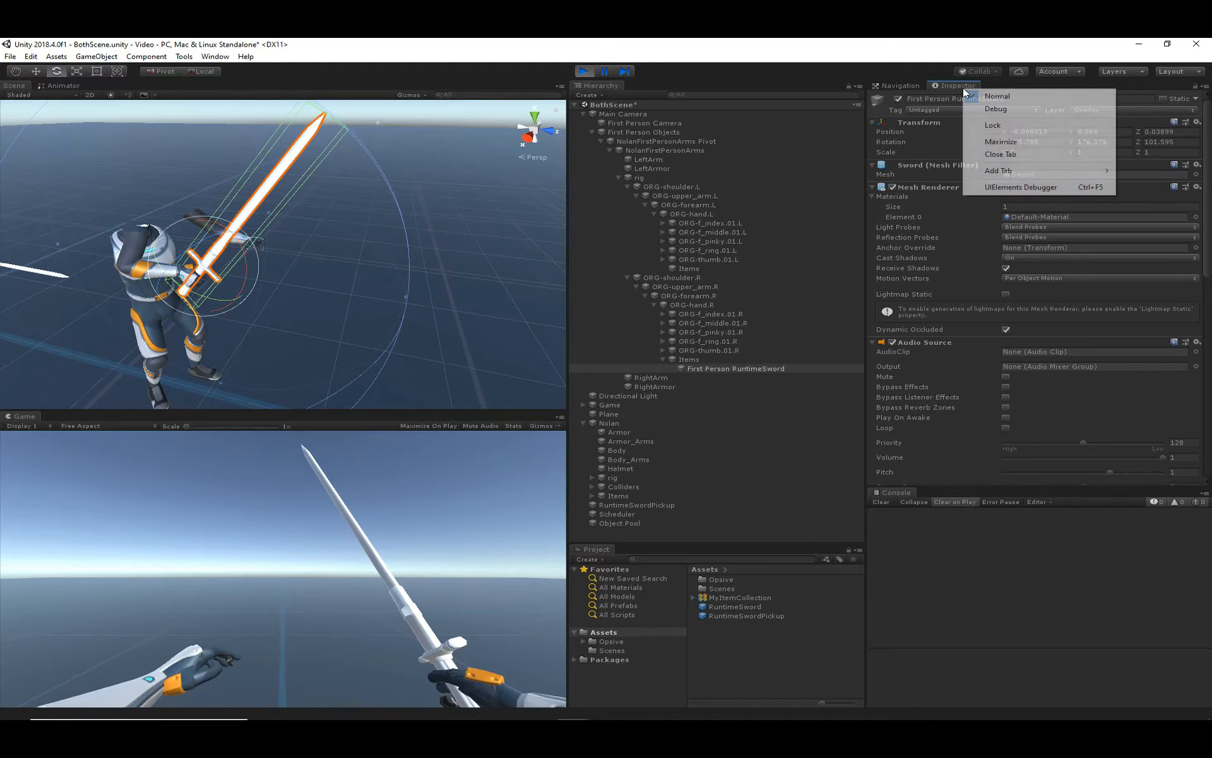
click(996, 125)
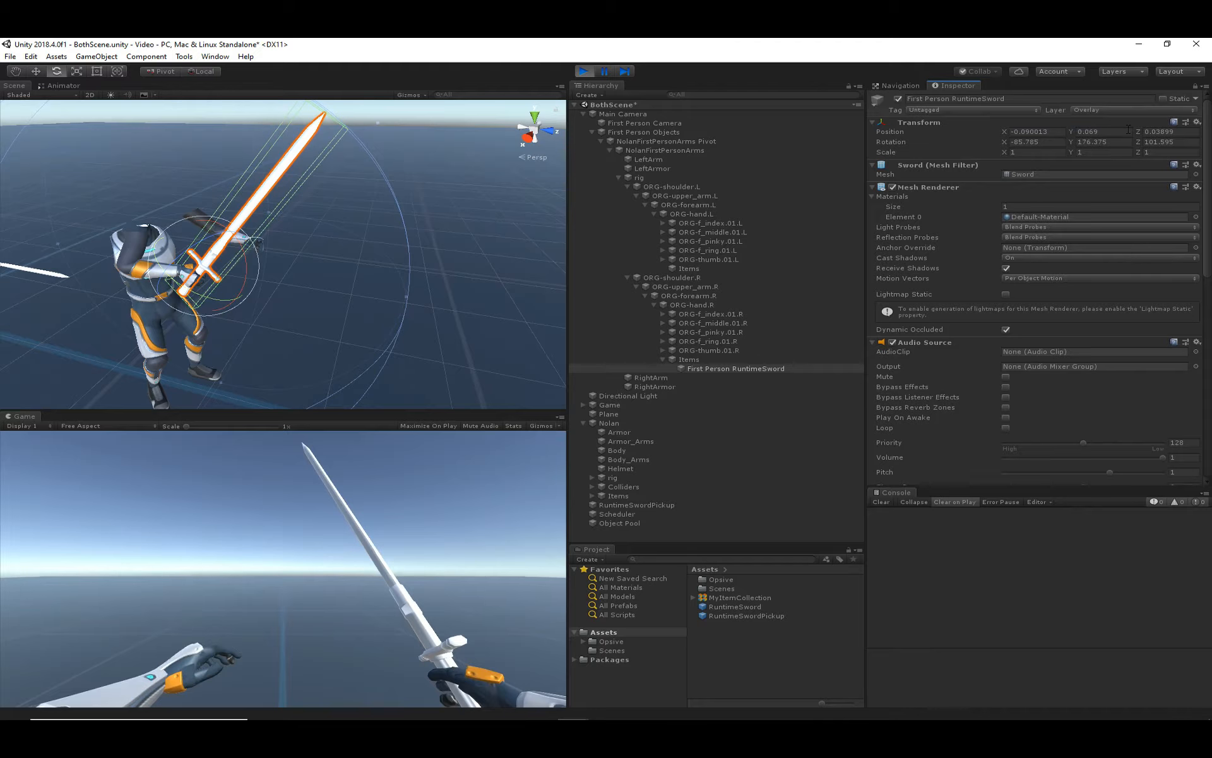
- Open the RuntimeSword prefab and show it in a second Inspector docked beside the Scene and Animator views
click(762, 607)
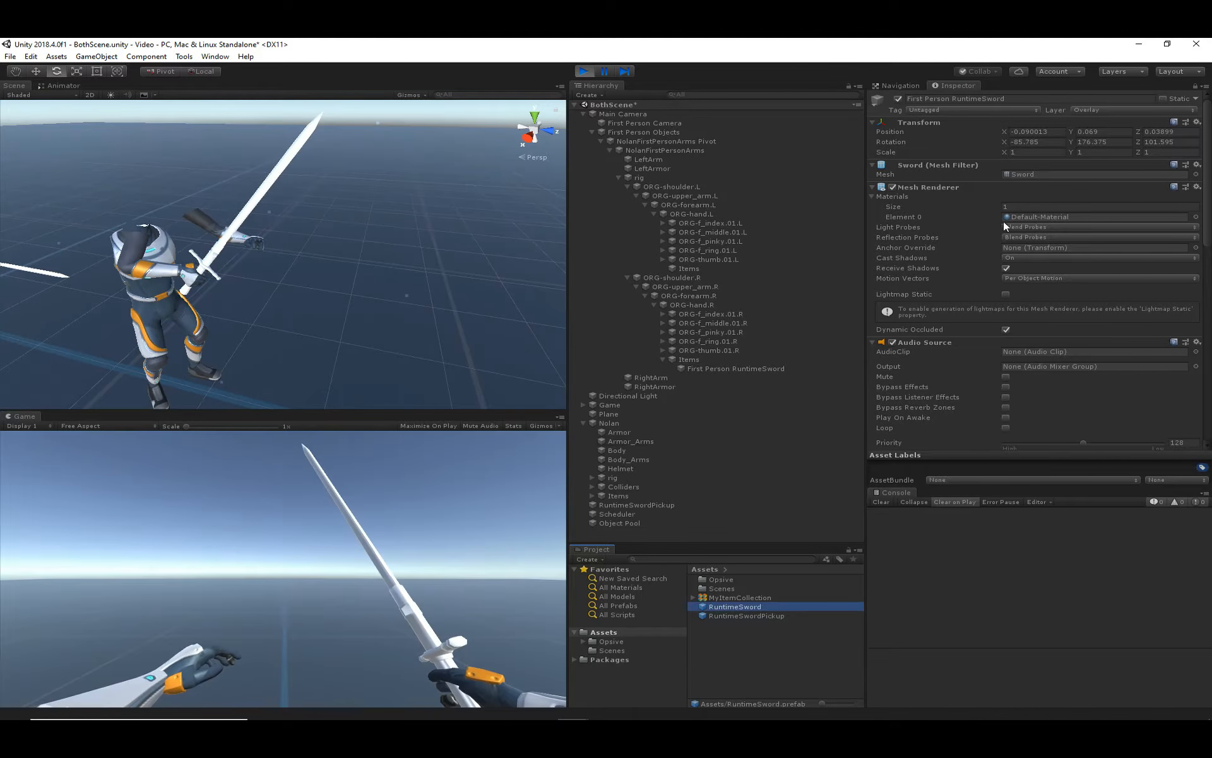
right_click(966, 85)
mouse_move(1047, 167)
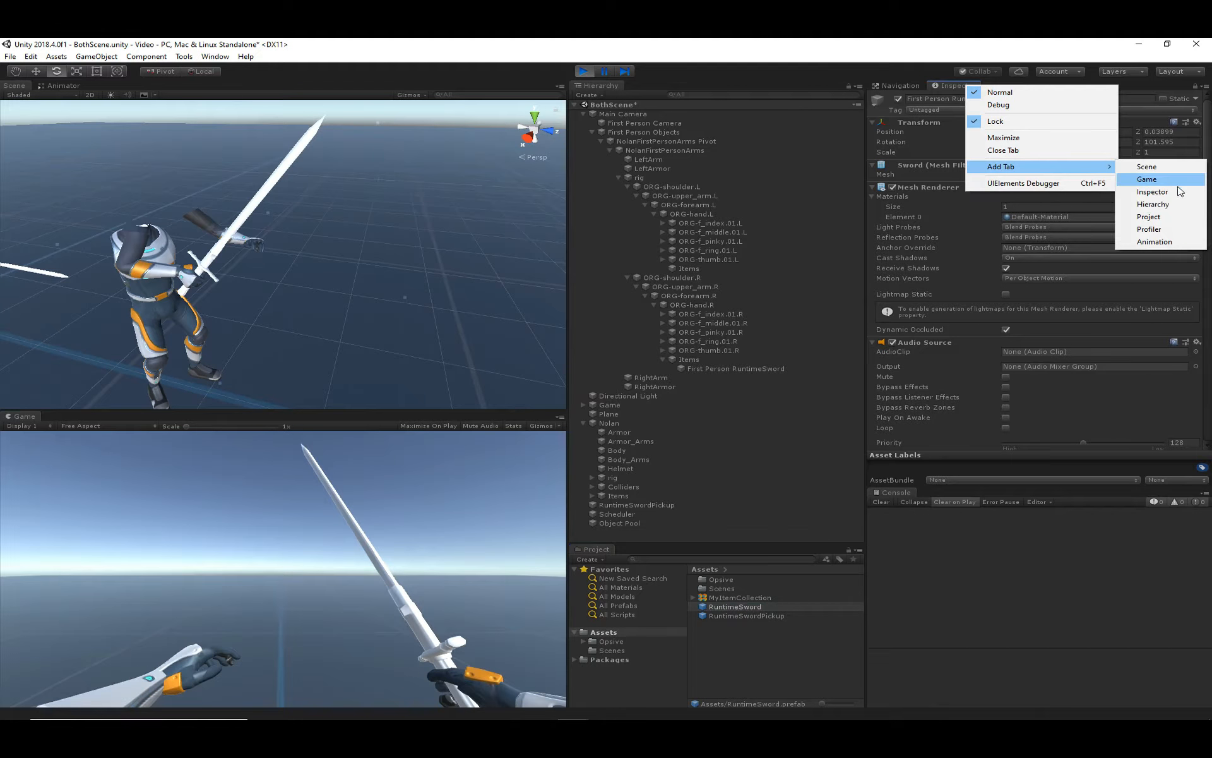
click(1180, 191)
drag(1014, 82, 169, 94)
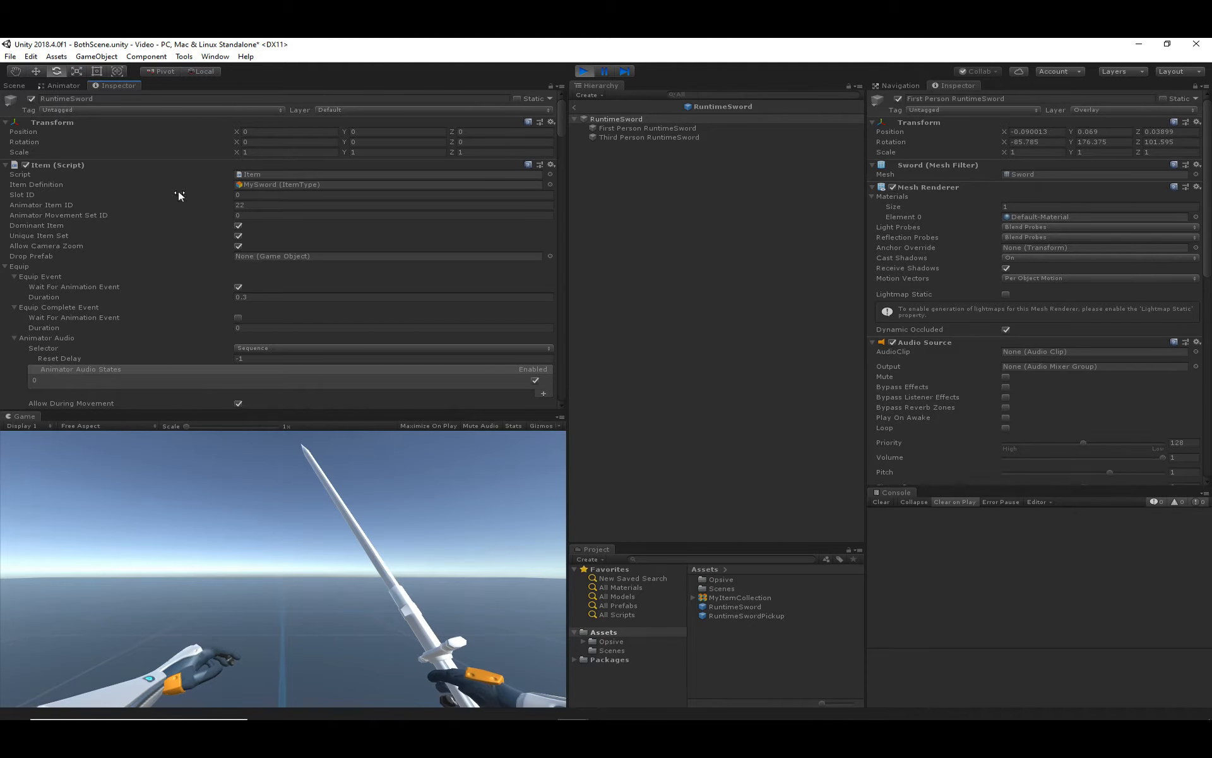
- Set the Local Spawn Position of RuntimeSword's First Person Perspective Item to the held sword's position: -0.090013, 0.069, 0.03899
scroll(122, 297, down, 10)
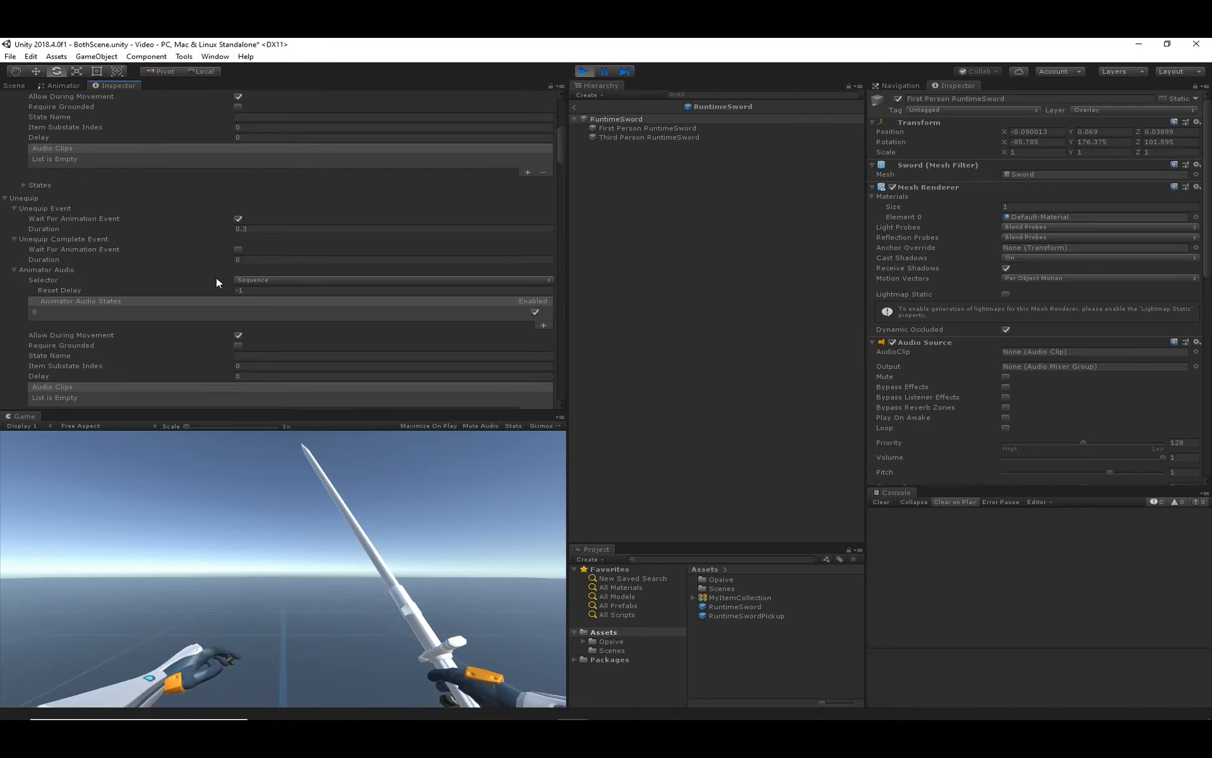
scroll(281, 270, down, 15)
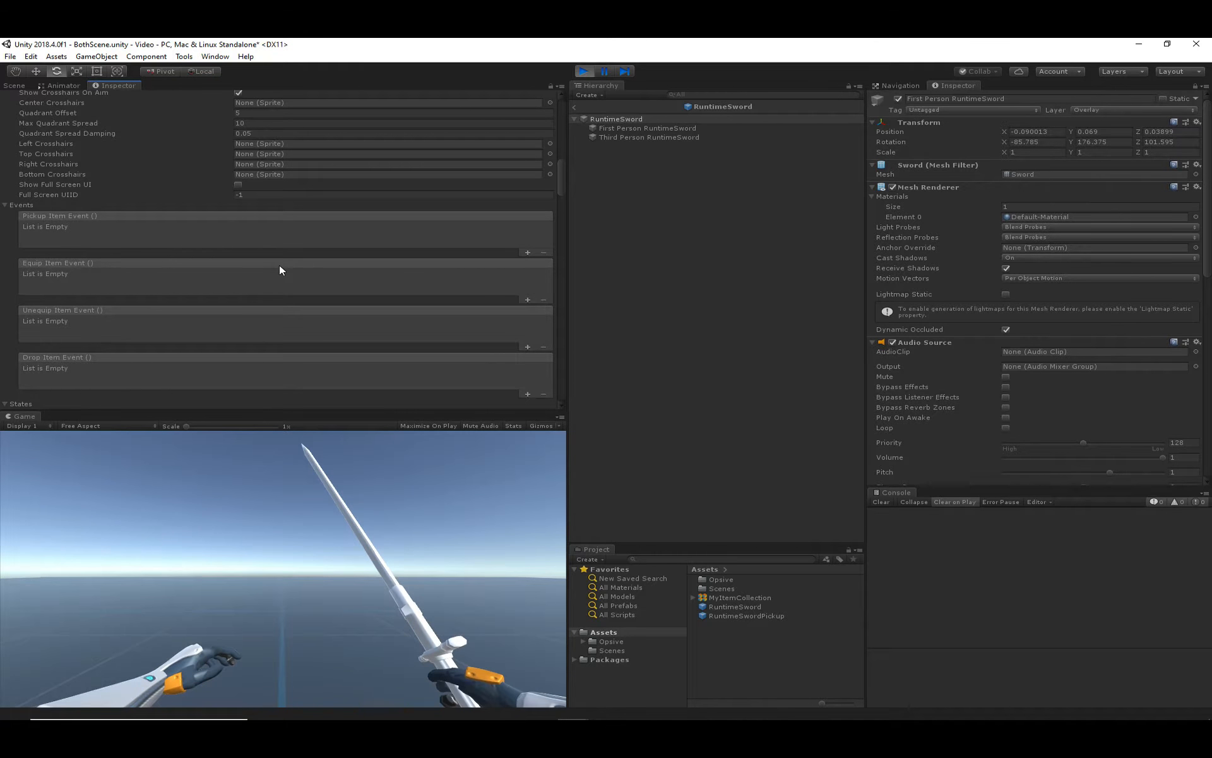
scroll(270, 272, down, 5)
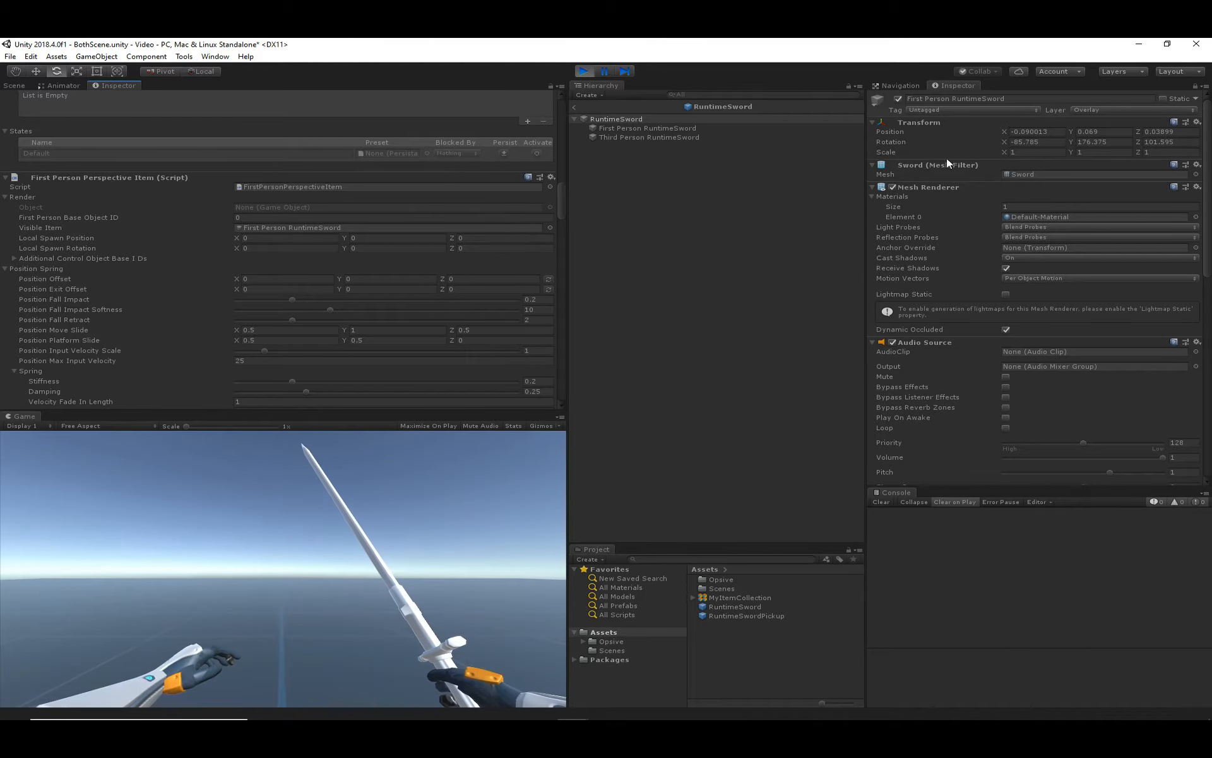
click(1036, 131)
key(ctrl+c)
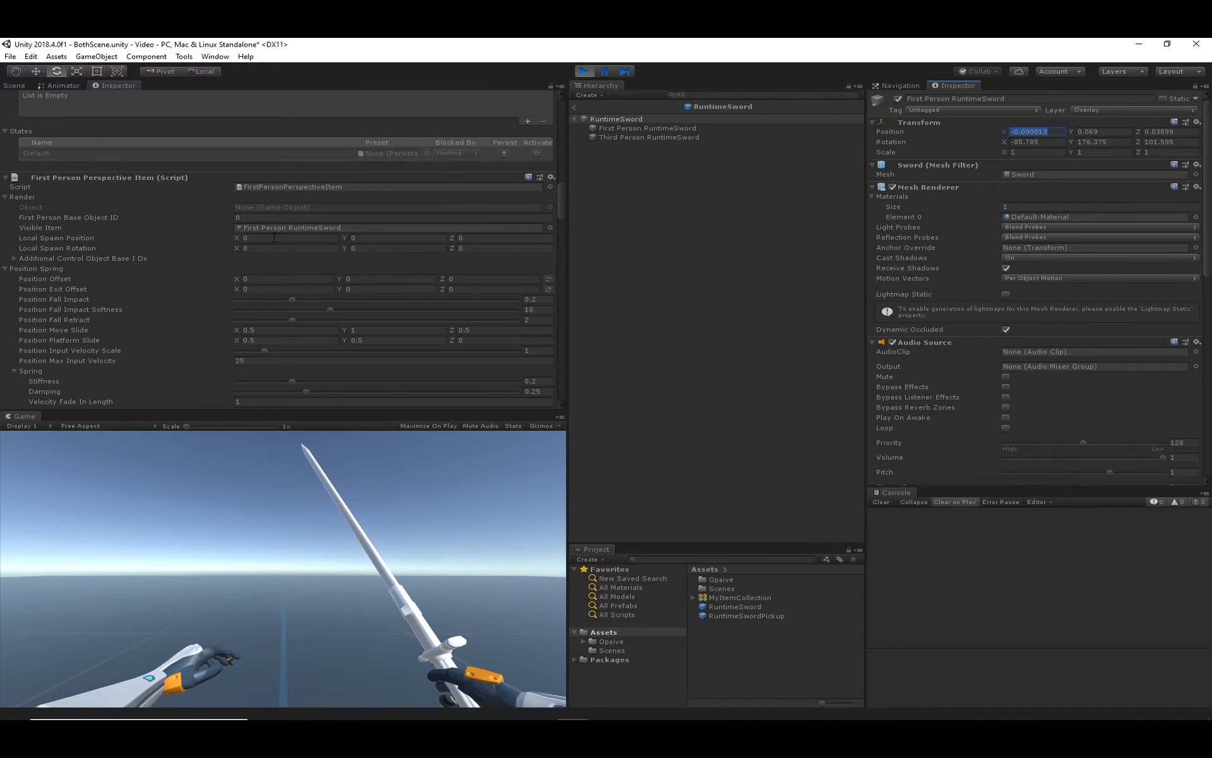
click(284, 237)
key(ctrl+v)
click(1107, 131)
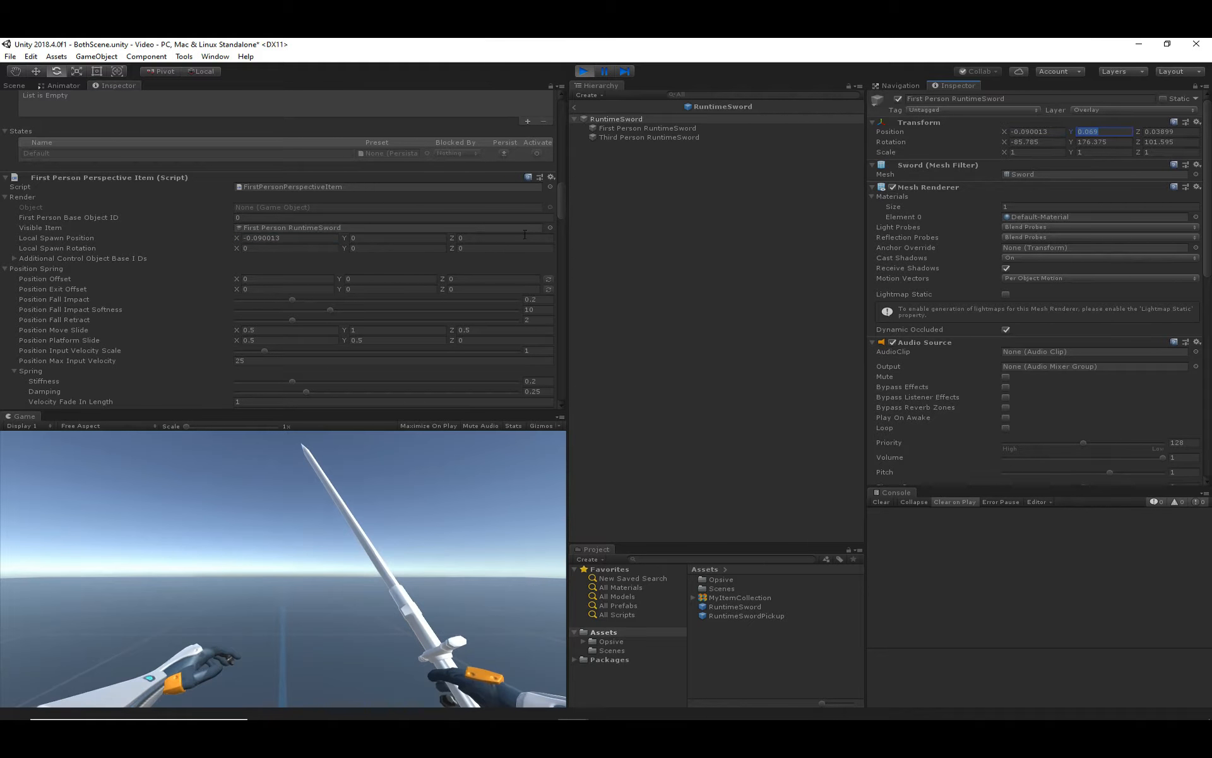
key(ctrl+c)
click(409, 239)
key(ctrl+v)
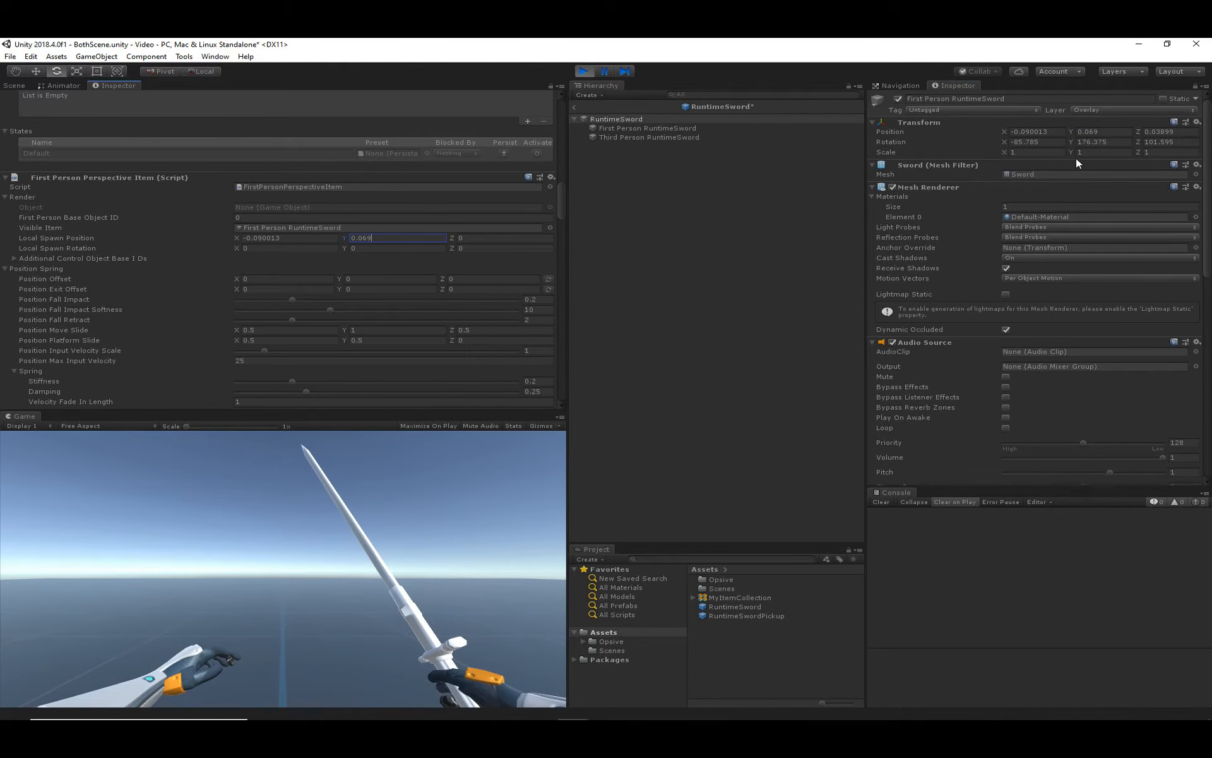
click(1163, 131)
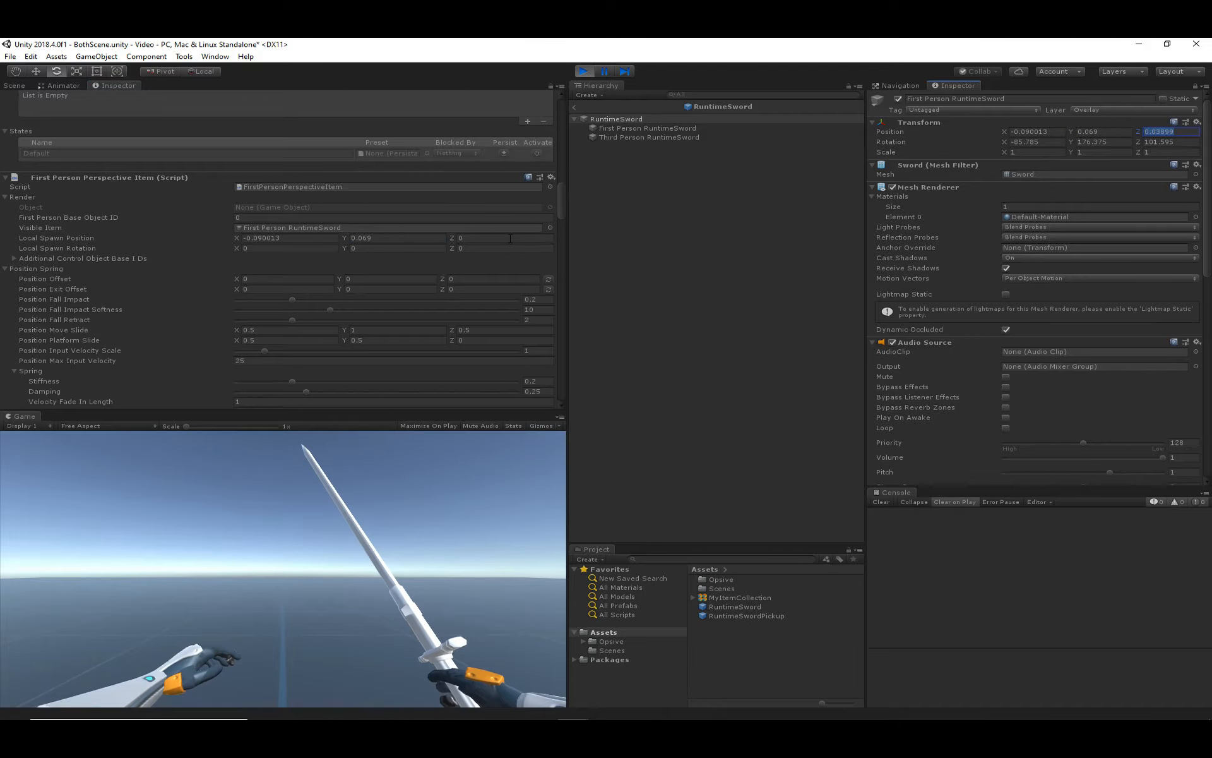
key(ctrl+c)
click(511, 238)
key(ctrl+v)
- Copy the held sword's rotation -85.785, 176.375, 101.595 into the First Person Perspective Item's Local Spawn Rotation
click(1176, 142)
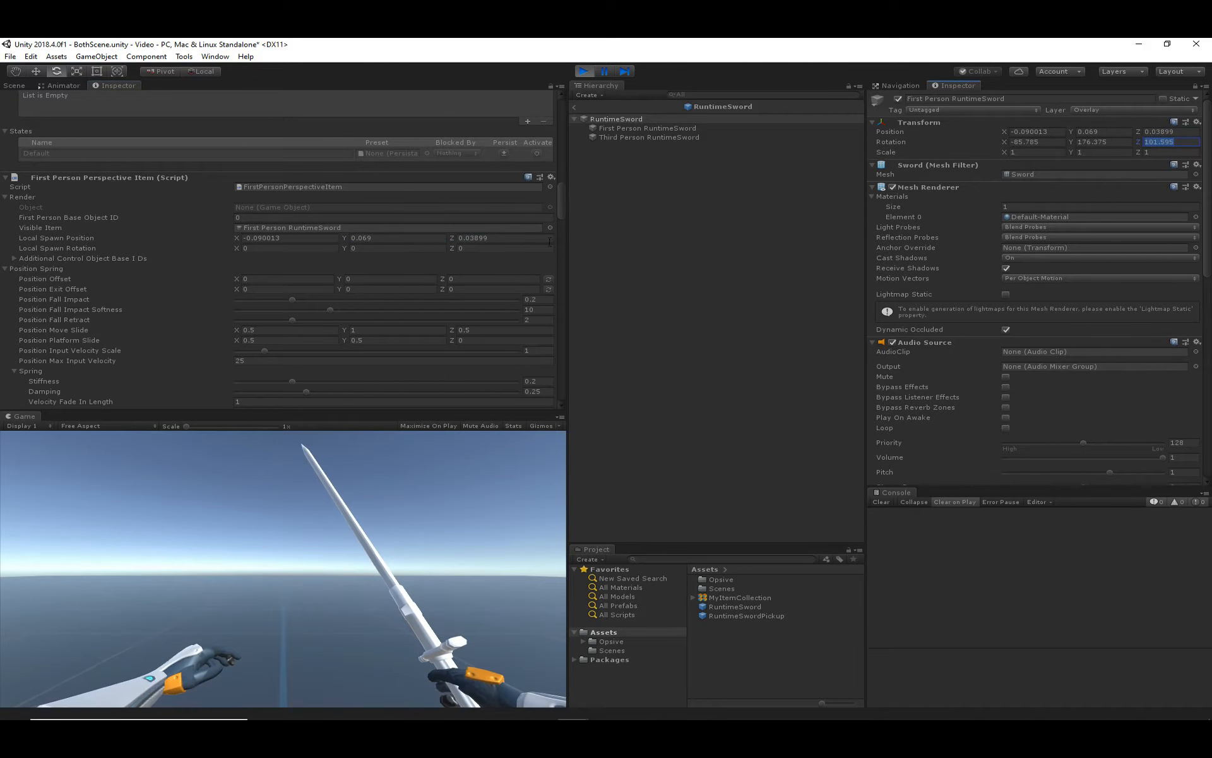
key(ctrl+c)
click(498, 247)
key(ctrl+v)
click(1098, 142)
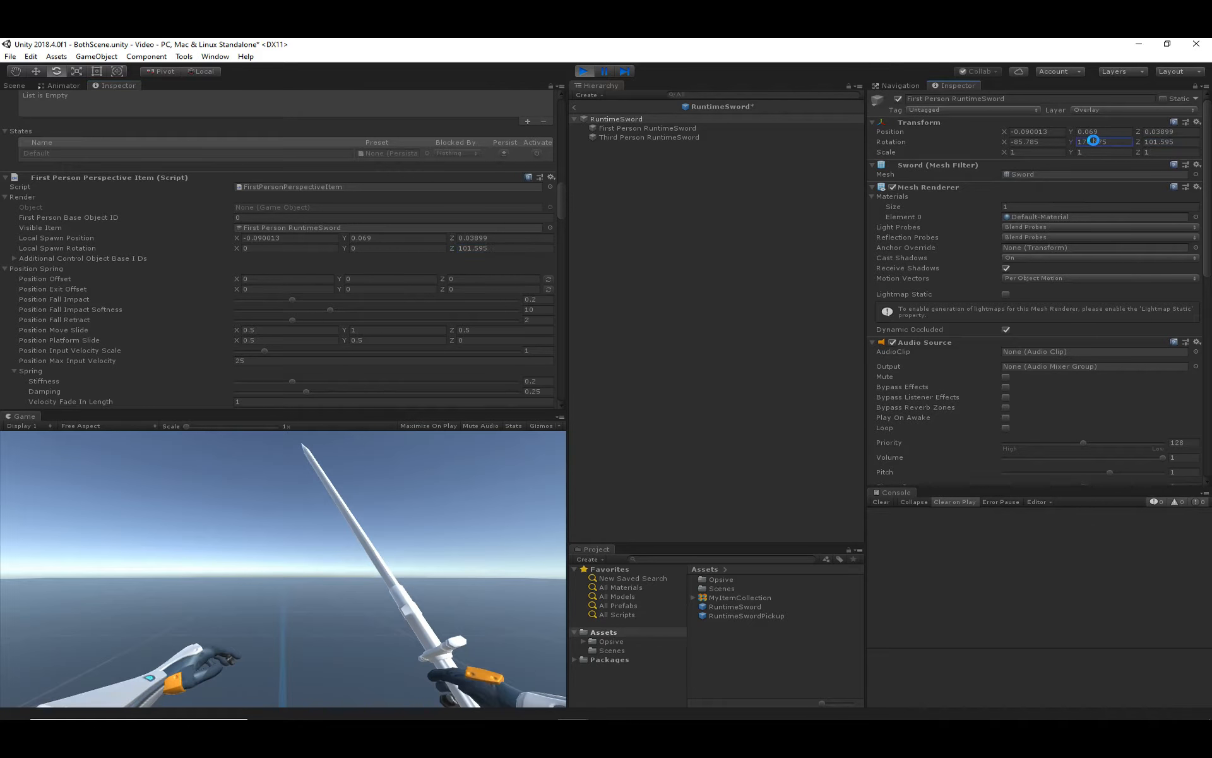
key(ctrl+c)
click(393, 248)
key(ctrl+v)
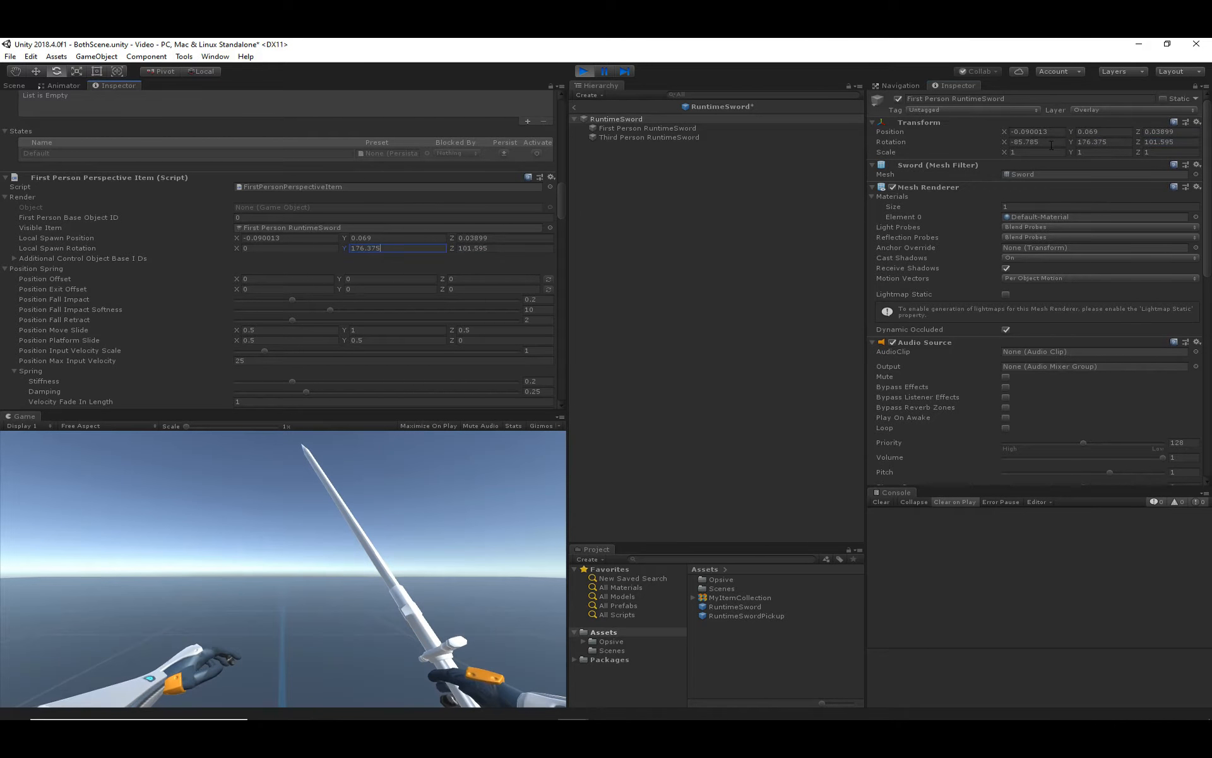
click(1051, 142)
key(ctrl+c)
click(312, 248)
key(ctrl+v)
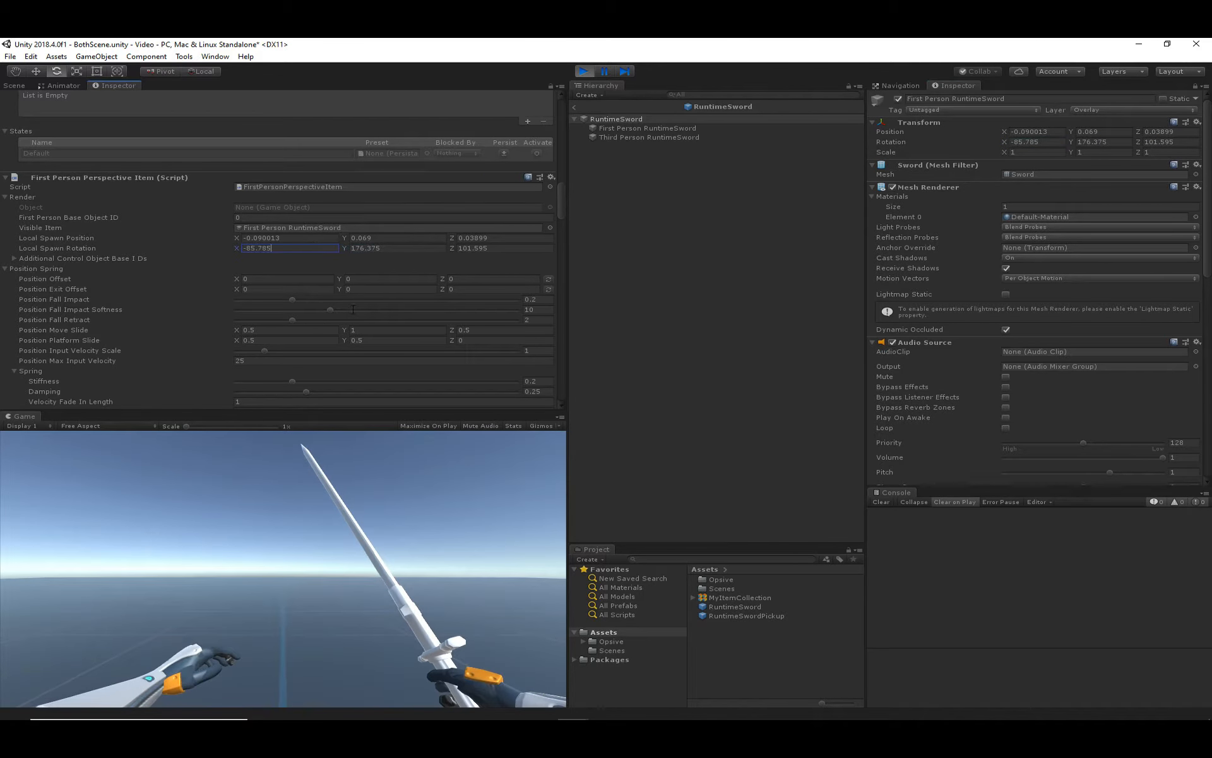
- Set the Third Person Perspective Item's Local Spawn Rotation to -85.785, 176.375, 101.595
scroll(378, 356, down, 15)
scroll(377, 356, down, 10)
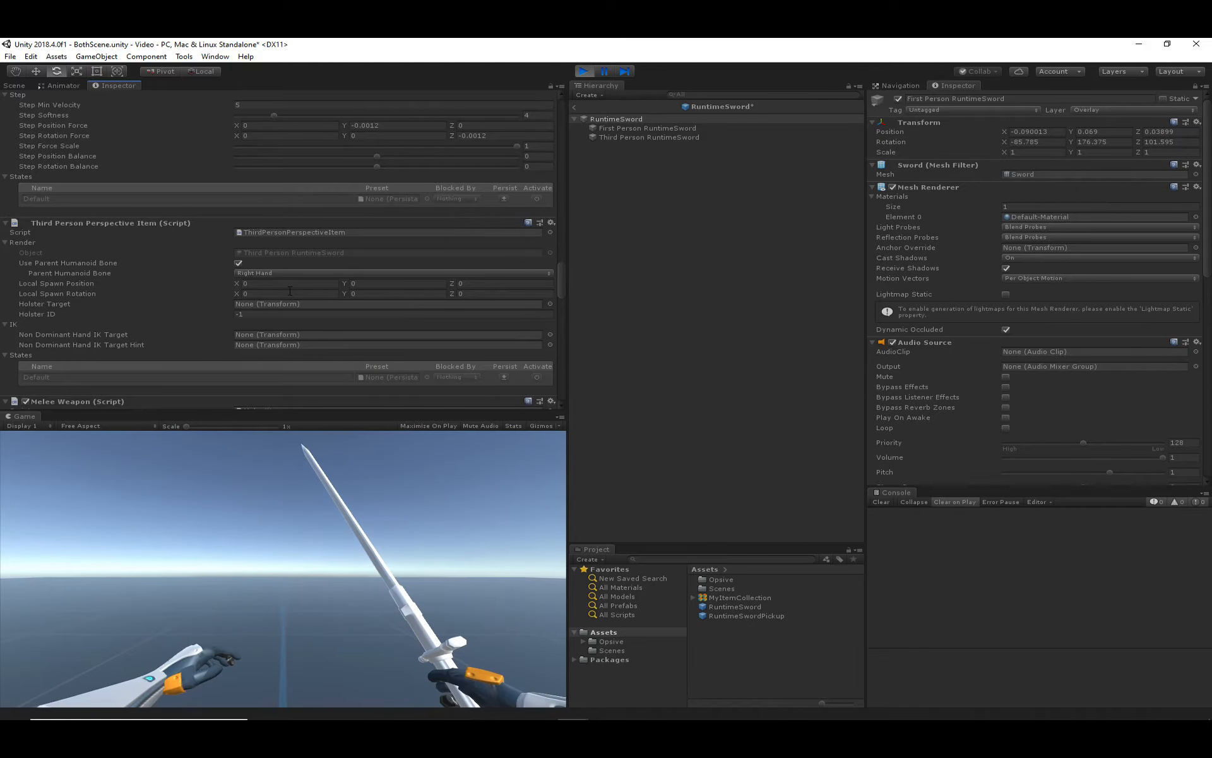
click(290, 292)
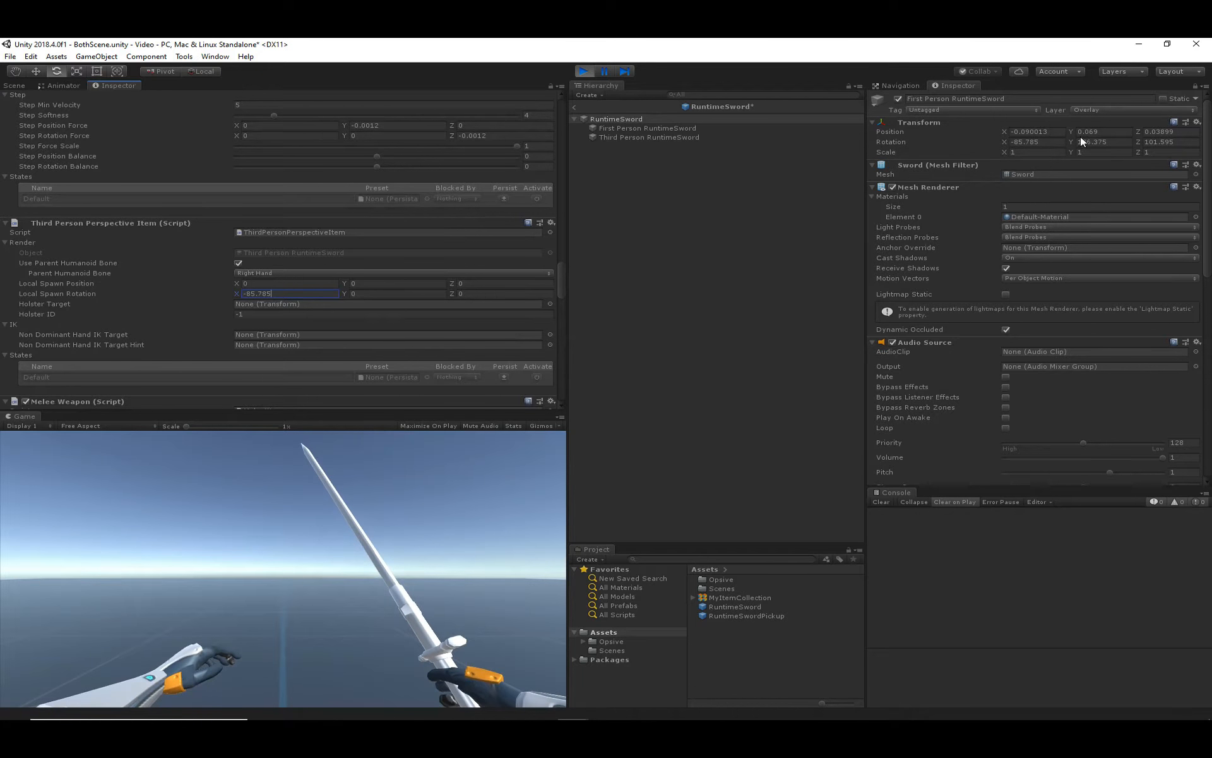
click(1081, 140)
click(367, 293)
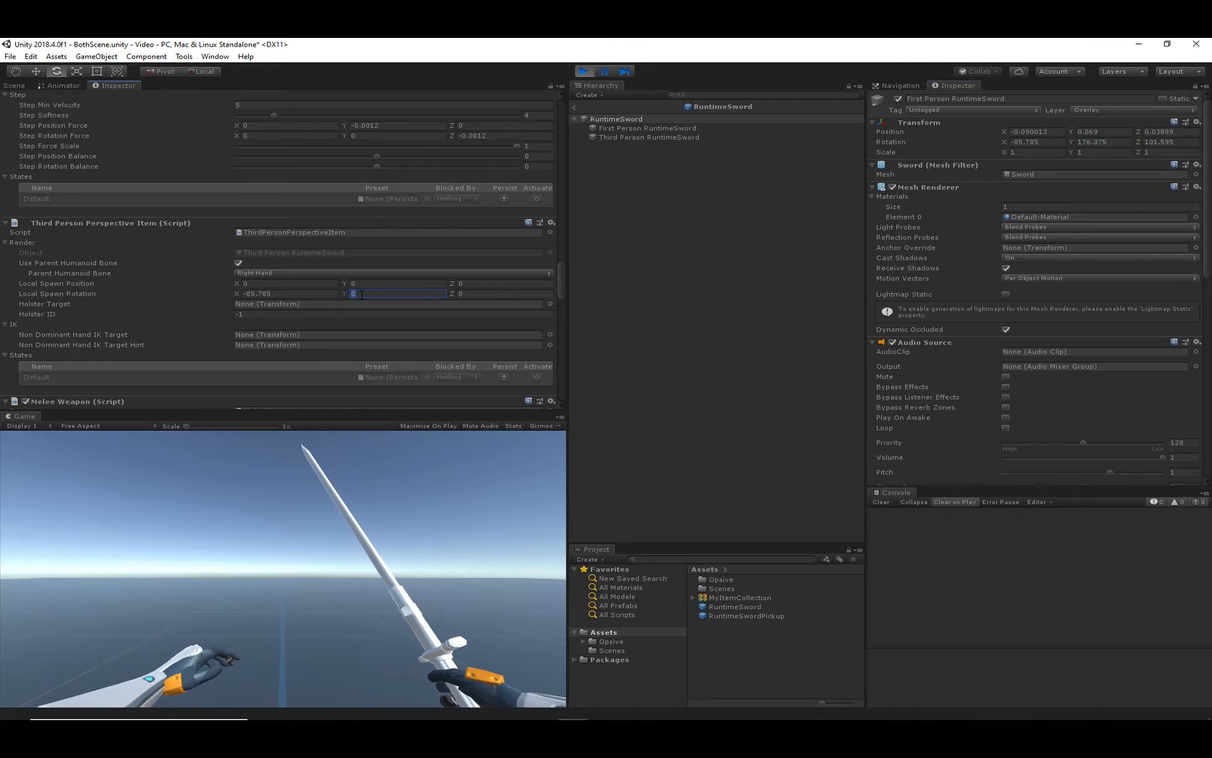
key(ctrl+v)
click(1171, 141)
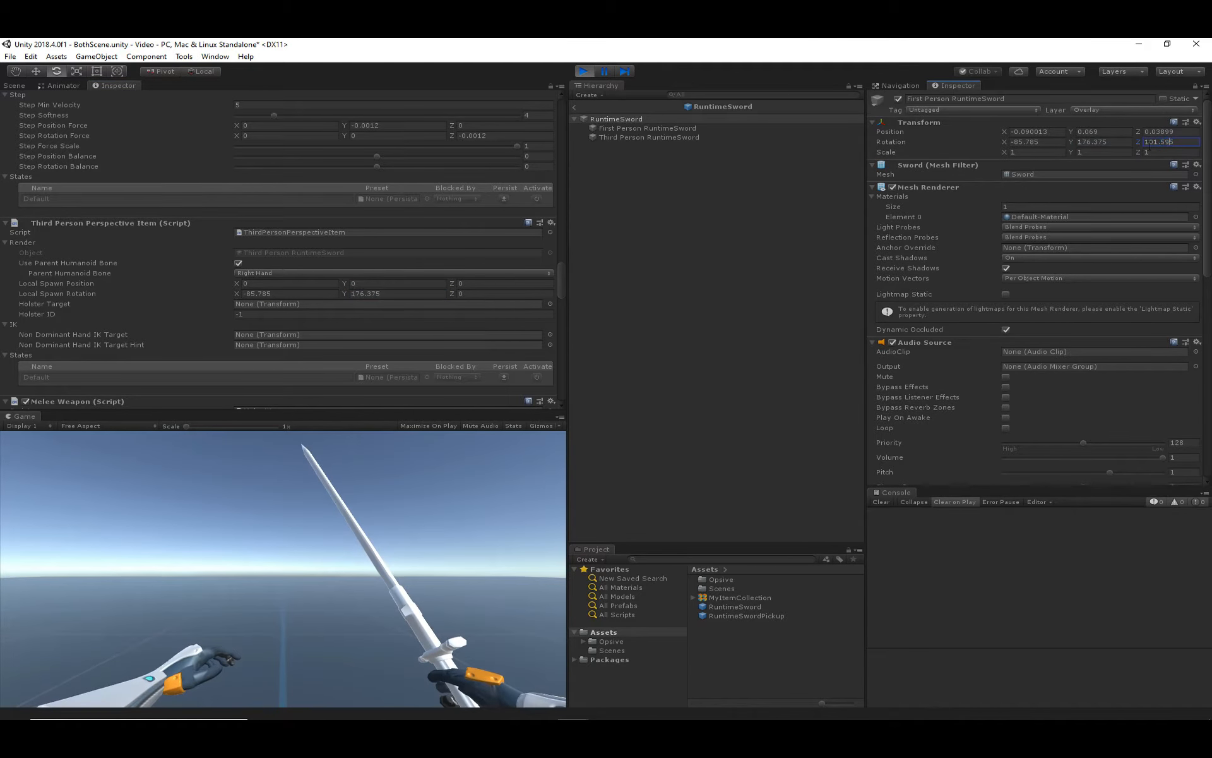
click(491, 293)
key(ctrl+v)
- Copy the held sword's position -0.090013, 0.069, 0.03899 into the Third Person Perspective Item's Local Spawn Position
click(1171, 132)
key(ctrl+c)
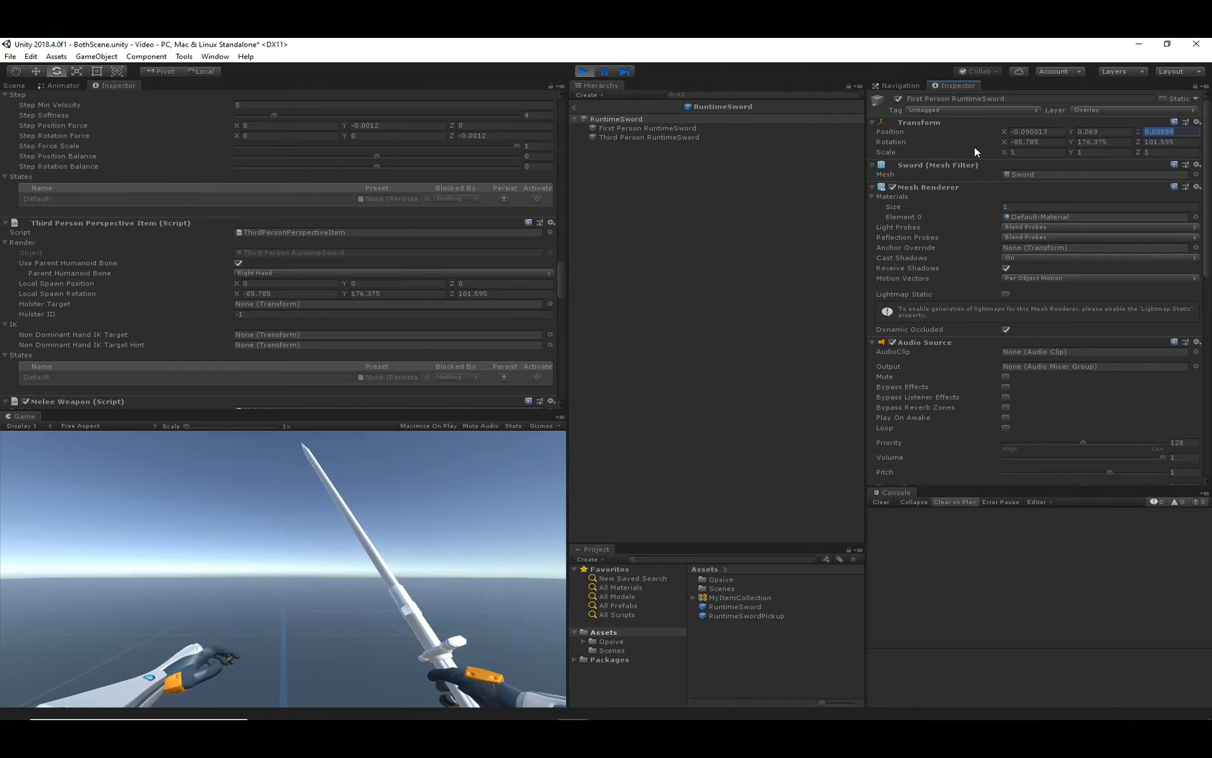
click(466, 283)
key(ctrl+v)
click(1102, 131)
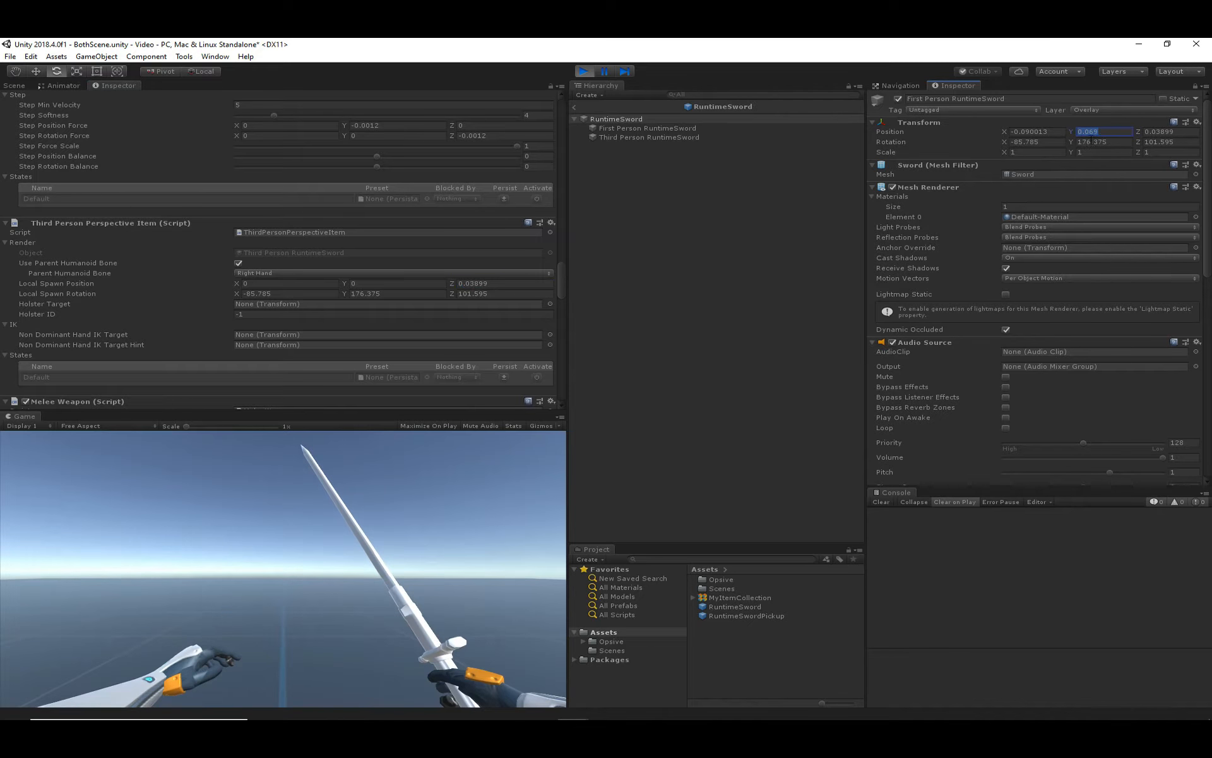
key(ctrl+c)
click(392, 283)
key(ctrl+v)
click(1035, 131)
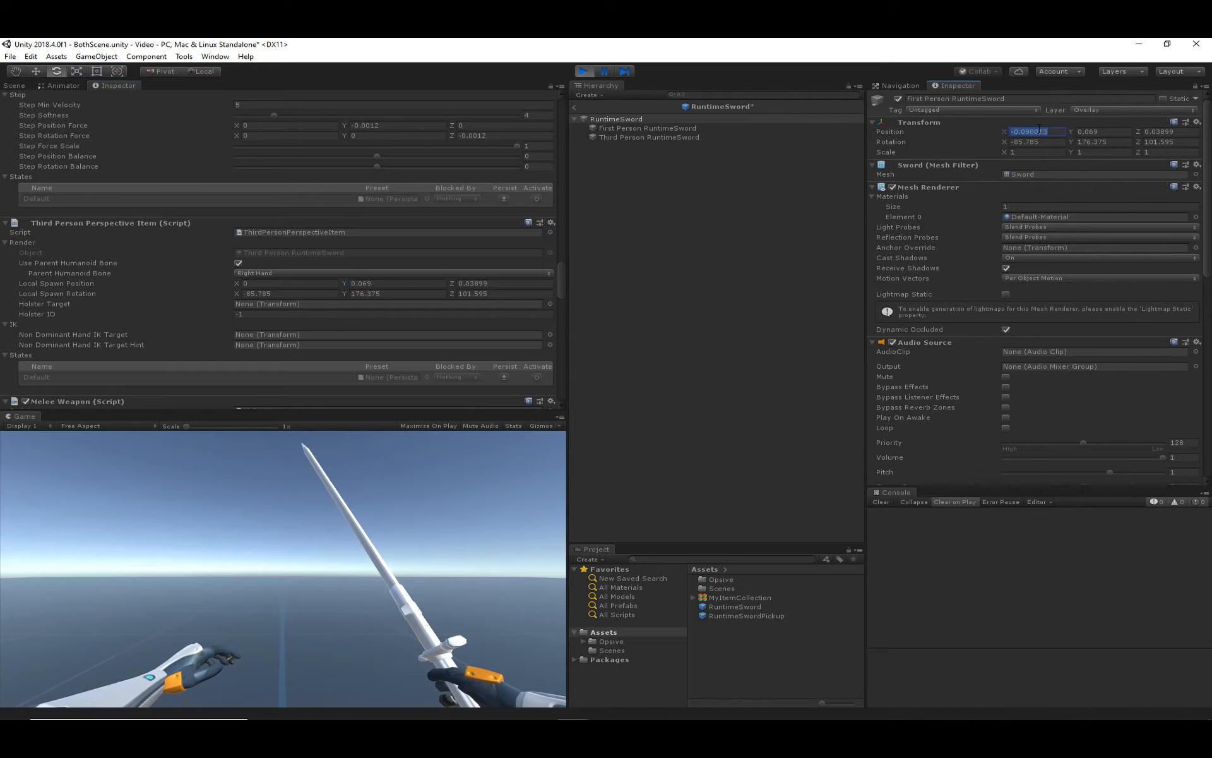
key(ctrl+c)
click(290, 286)
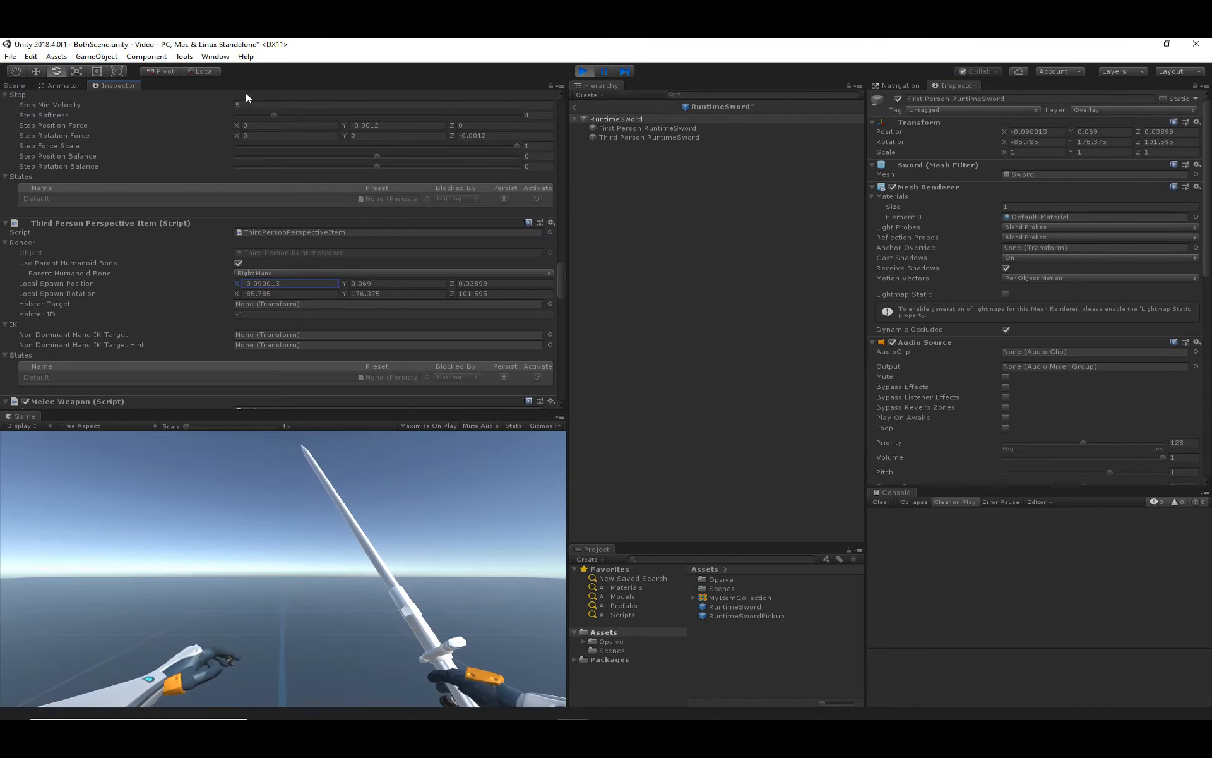
- Unlock the Inspector that held First Person RuntimeSword and close the extra Inspector docked beside the Scene and Animator views
right_click(957, 86)
click(987, 122)
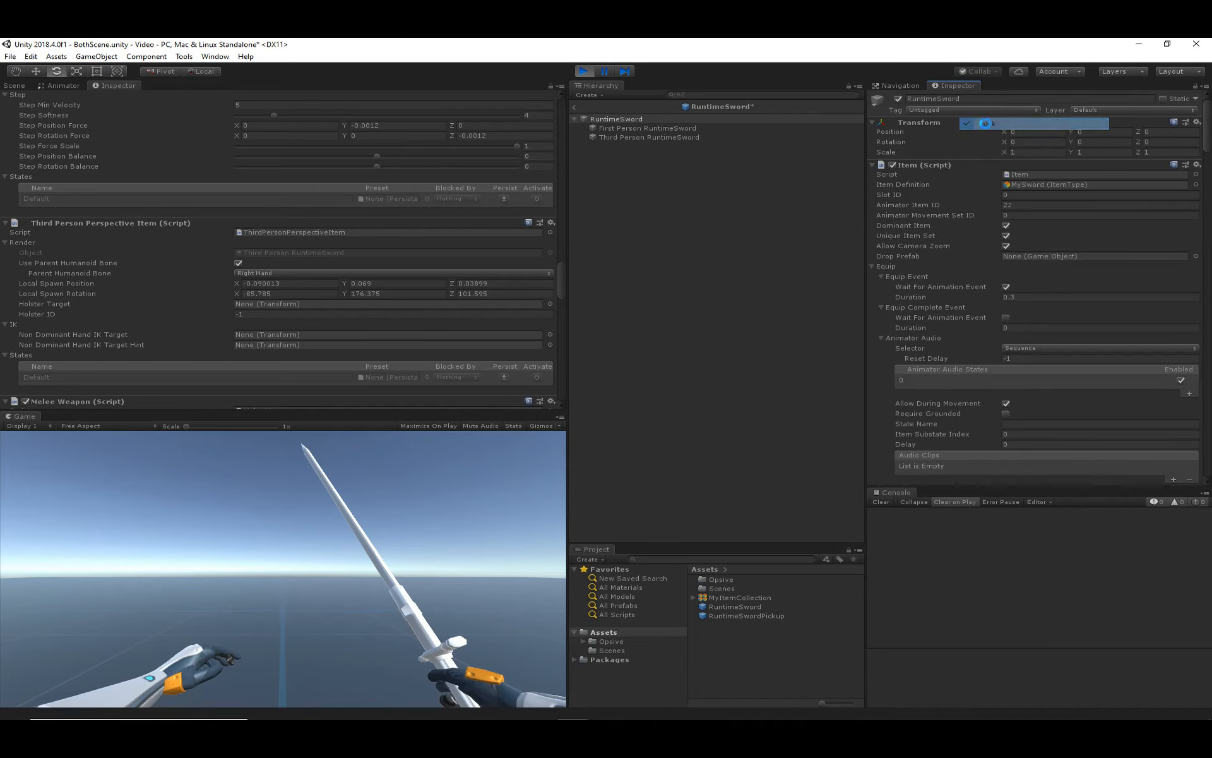
right_click(121, 86)
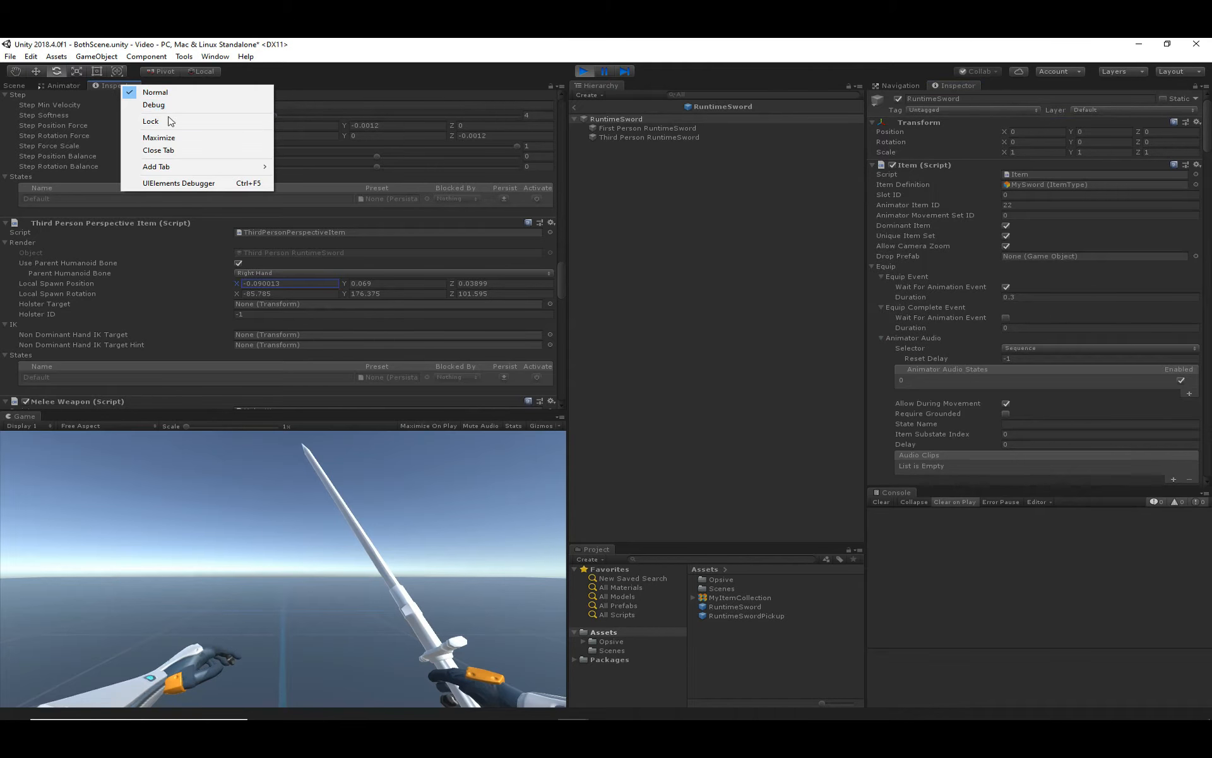
click(158, 150)
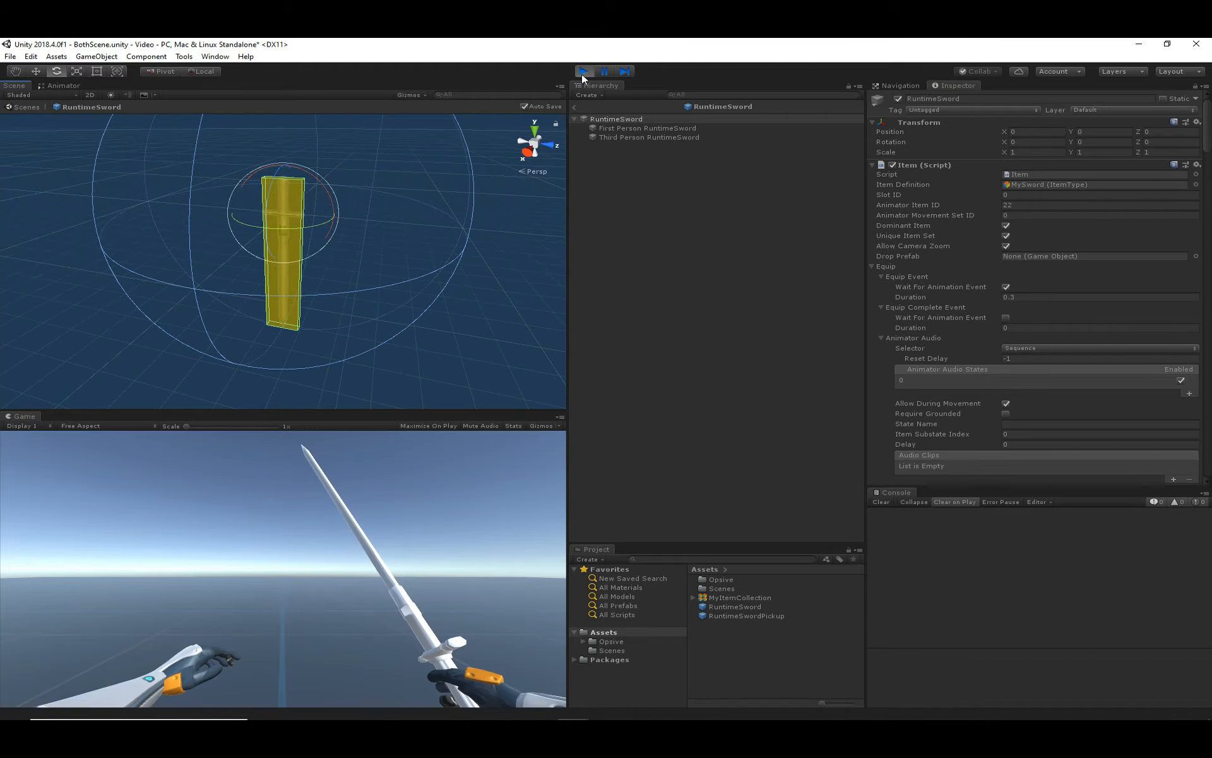
- Restart the play test from BothScene instead of the prefab, pick up the sword, and check its placement in first and third person
click(583, 72)
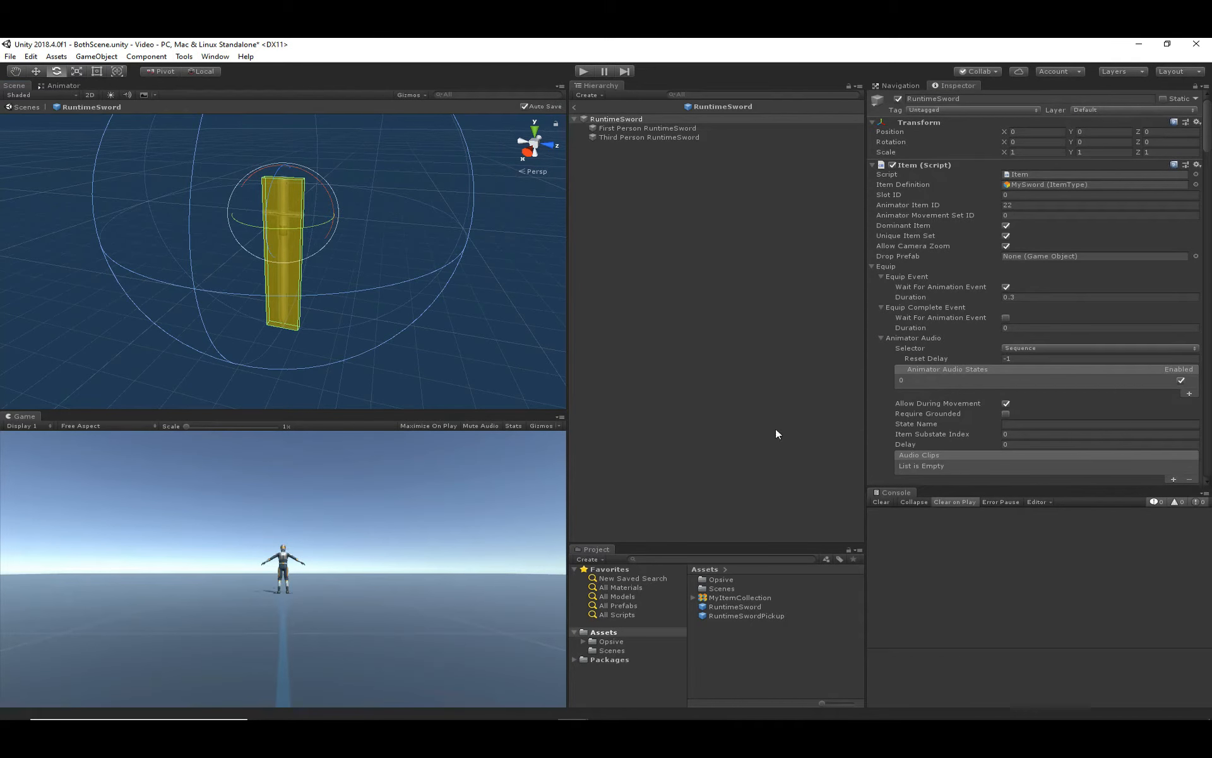
click(574, 105)
click(585, 71)
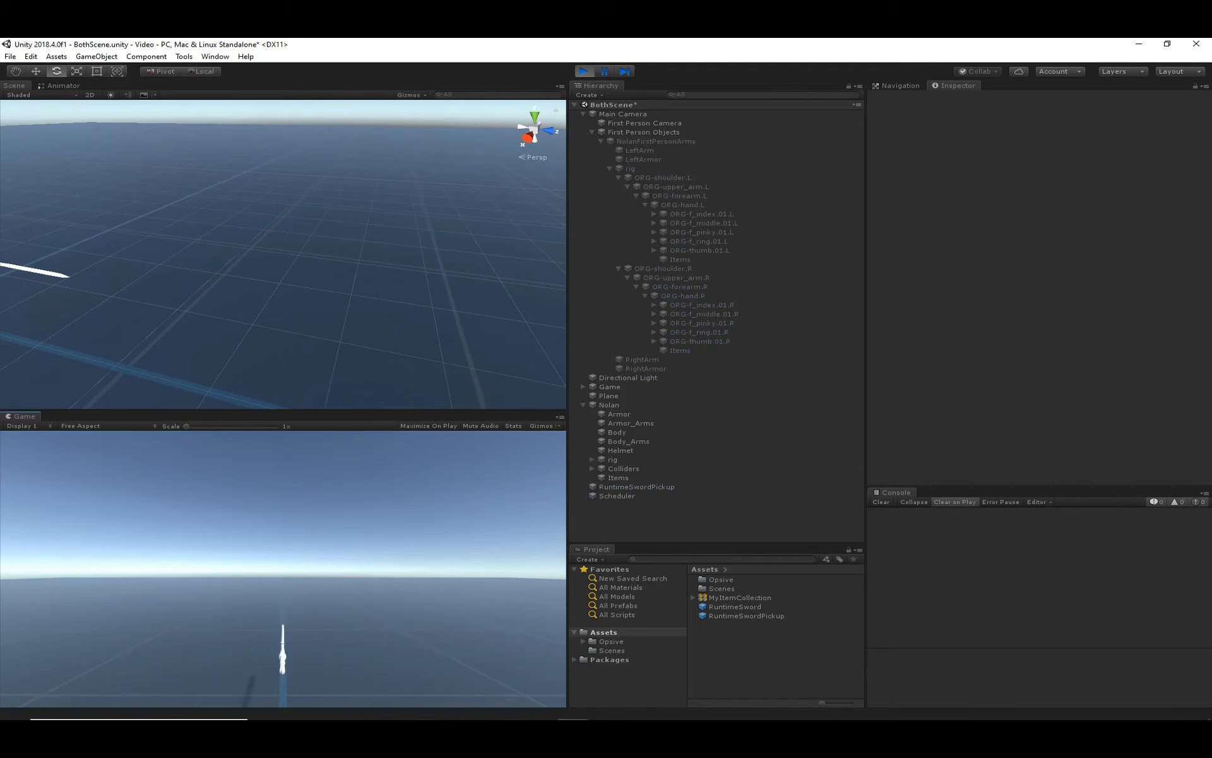
key(w)
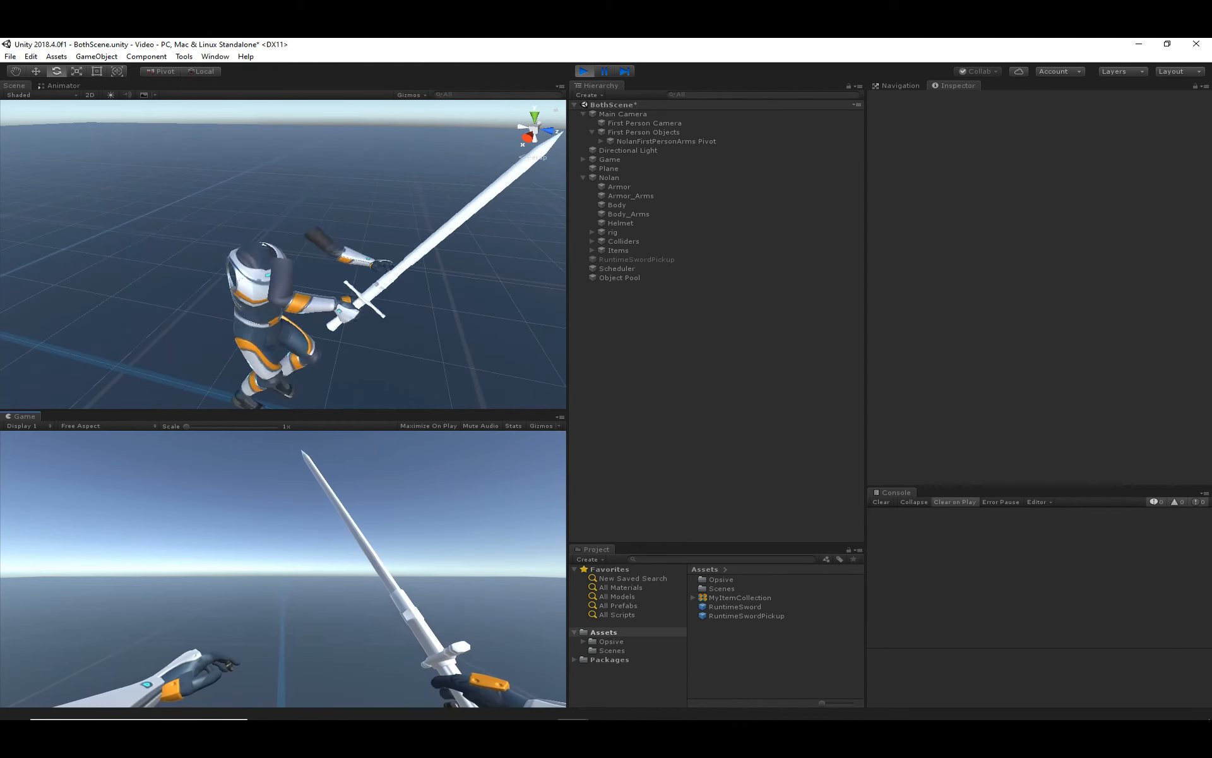
key(v)
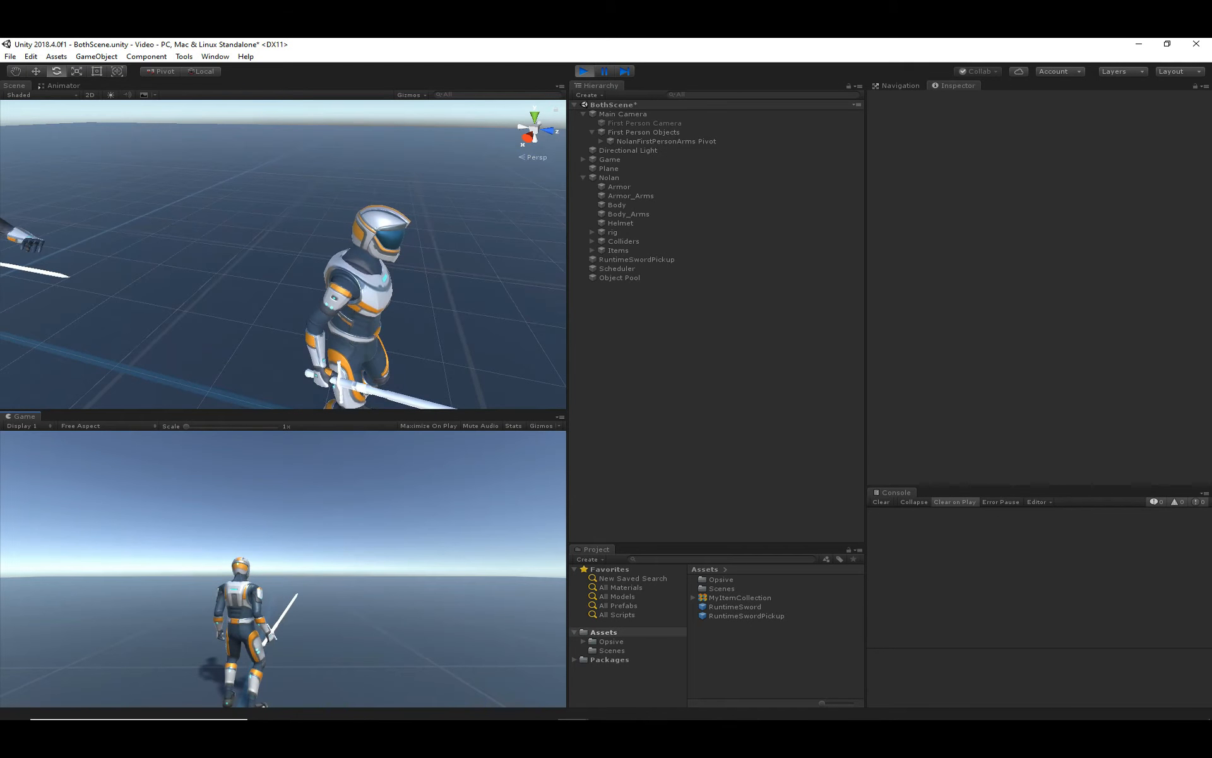
key(v)
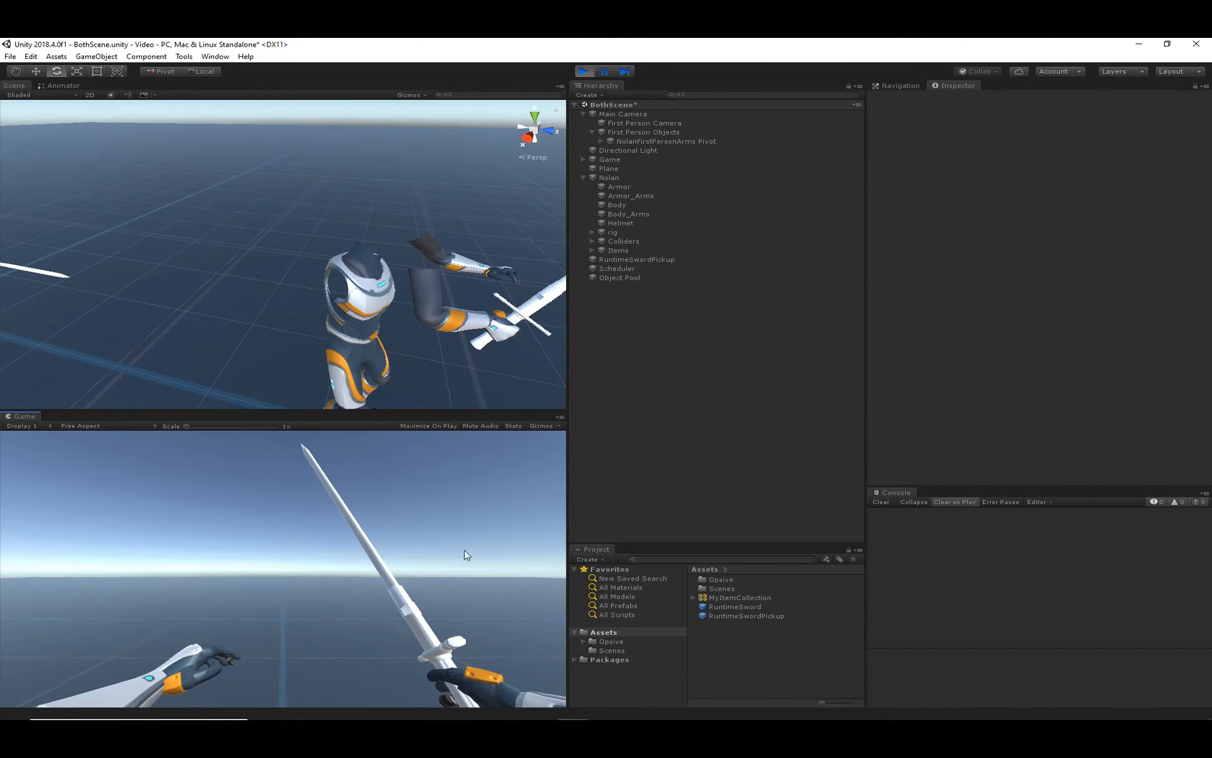
- Unequip and re-equip the sword in first person, select the RuntimeSword prefab asset, and end the play test
click(423, 476)
key(t)
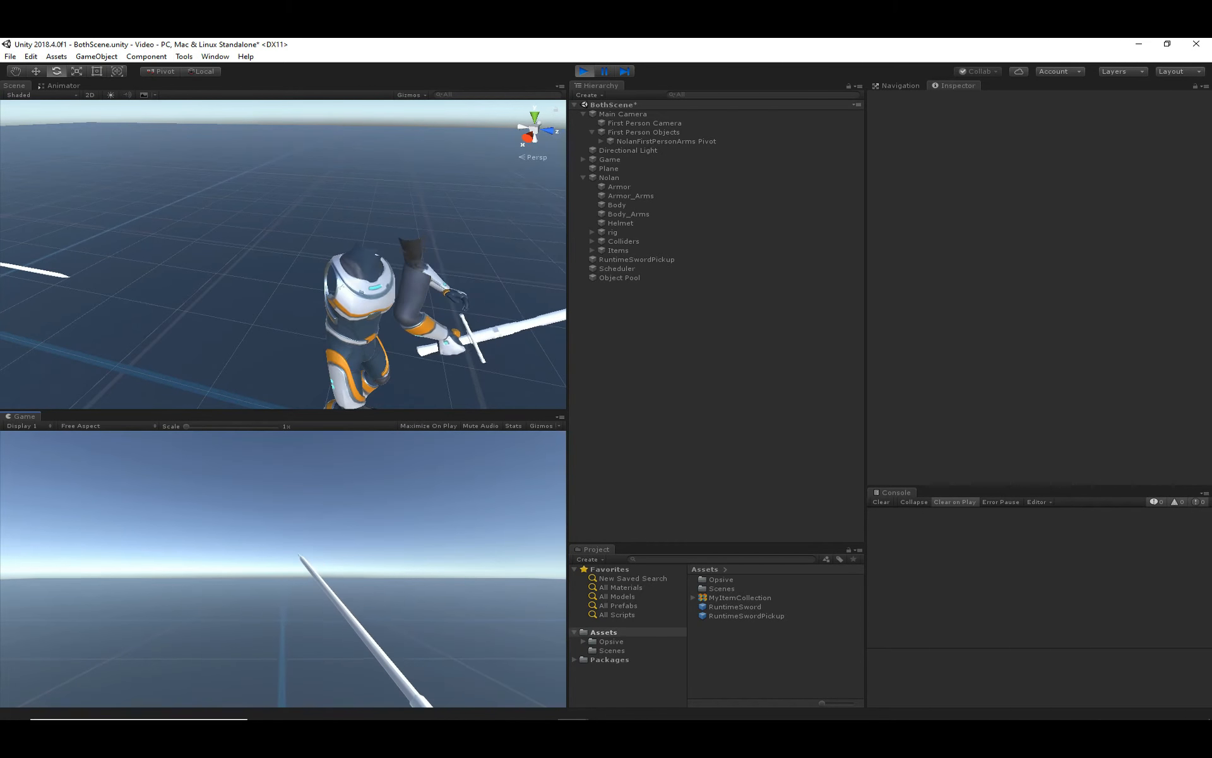
key(t)
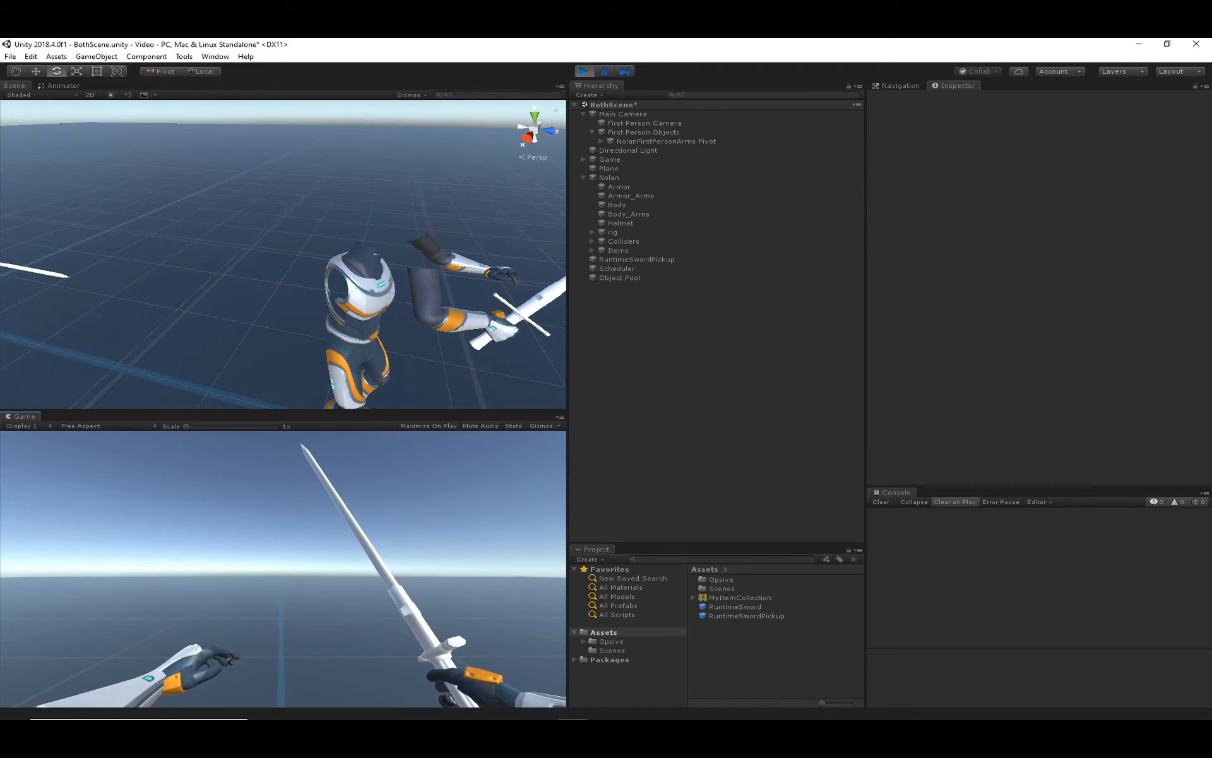
click(777, 607)
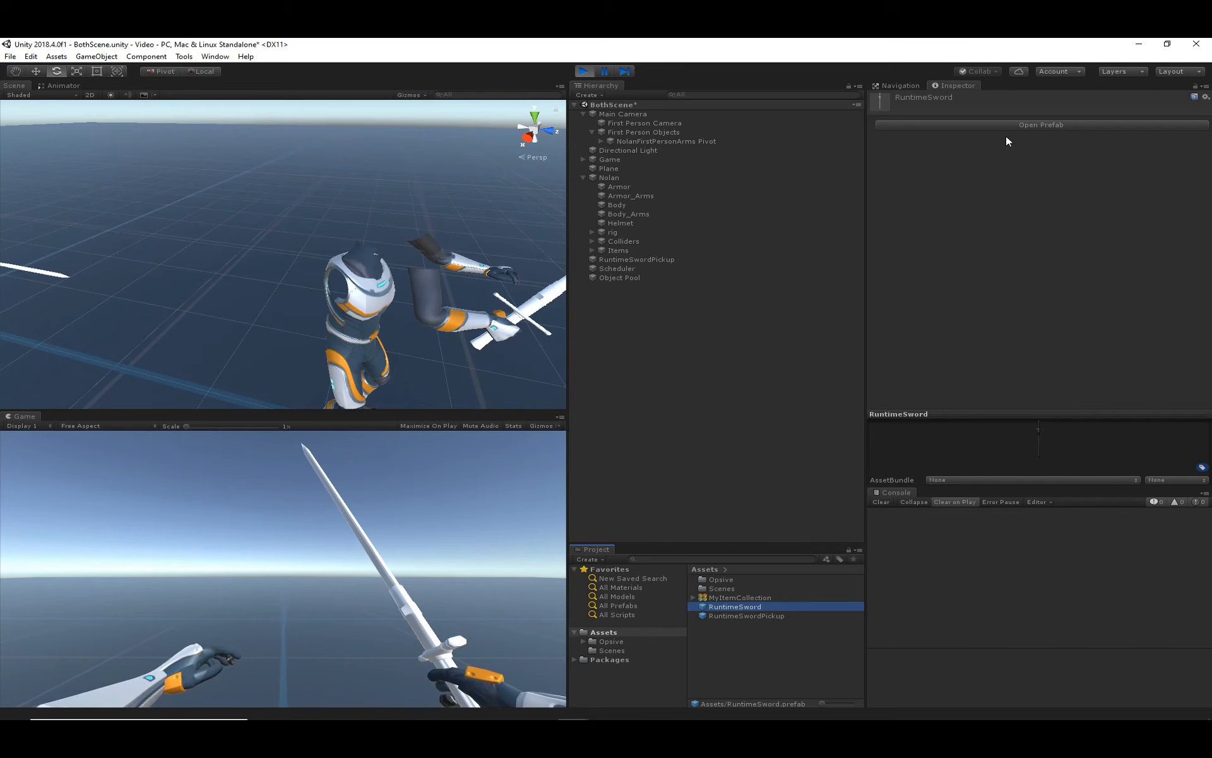
click(586, 73)
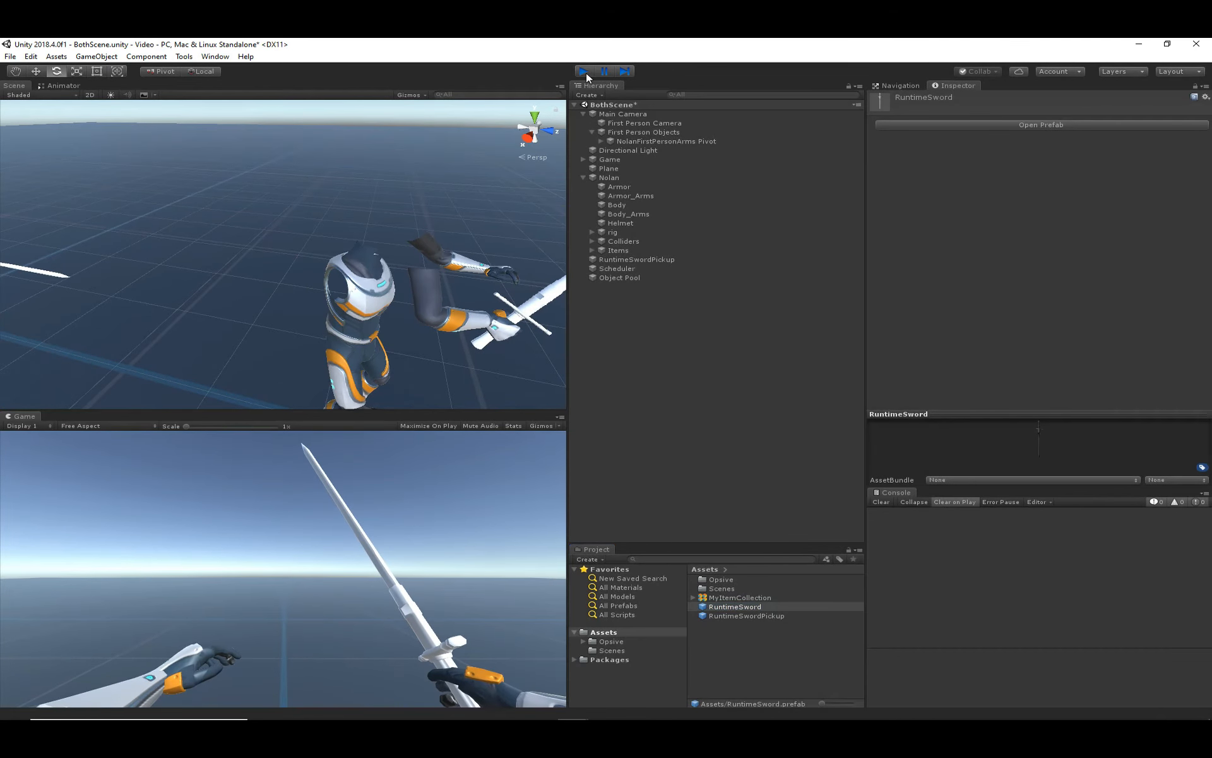
- Replay the scene with Nolan's Items object selected, expand it after the pickup to examine its children, and stop the play test
click(609, 233)
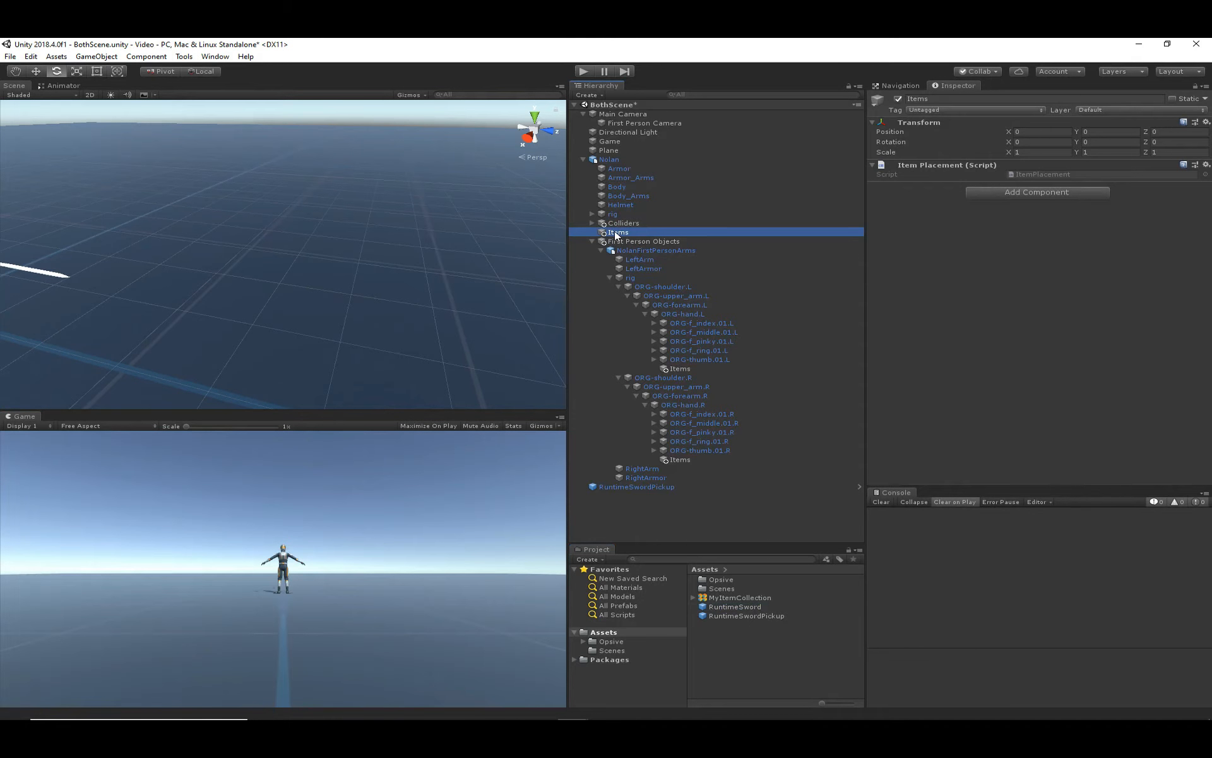
click(585, 70)
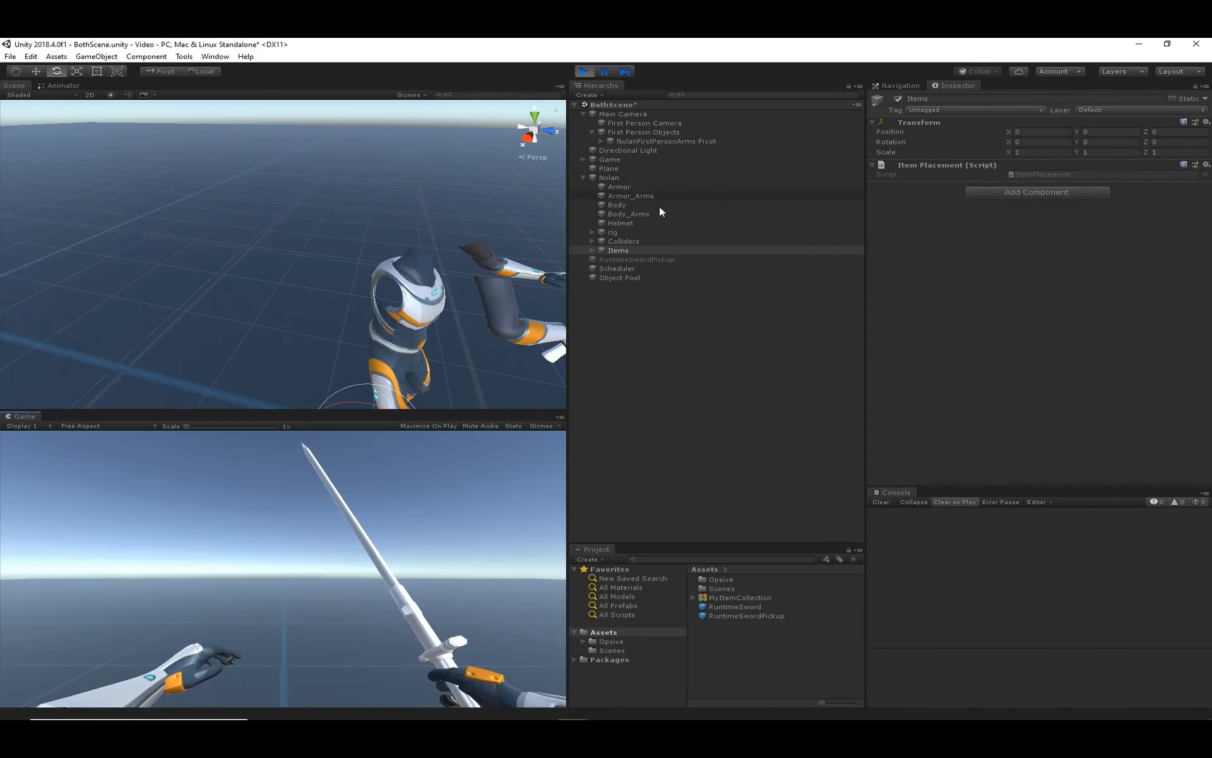
click(592, 249)
click(593, 250)
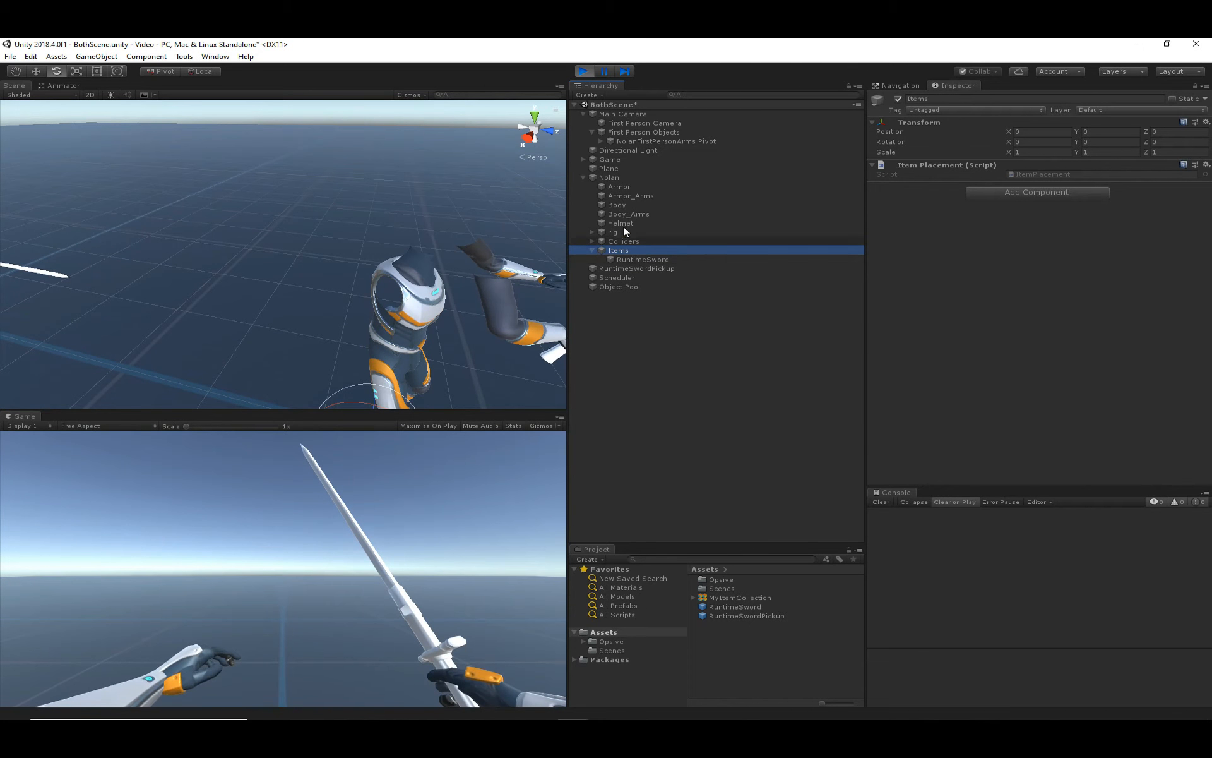
click(585, 71)
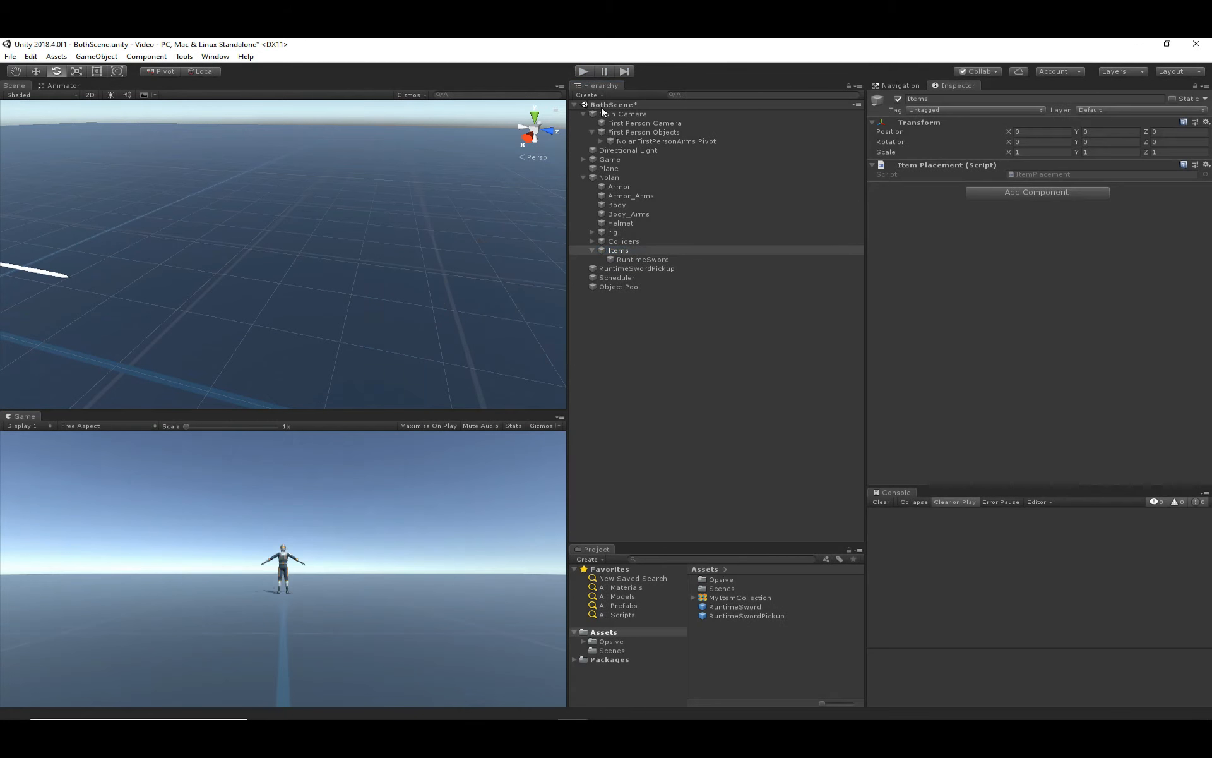
- Open the RuntimeSword prefab and examine the render and spawn settings of its First Person Perspective Item component
click(725, 606)
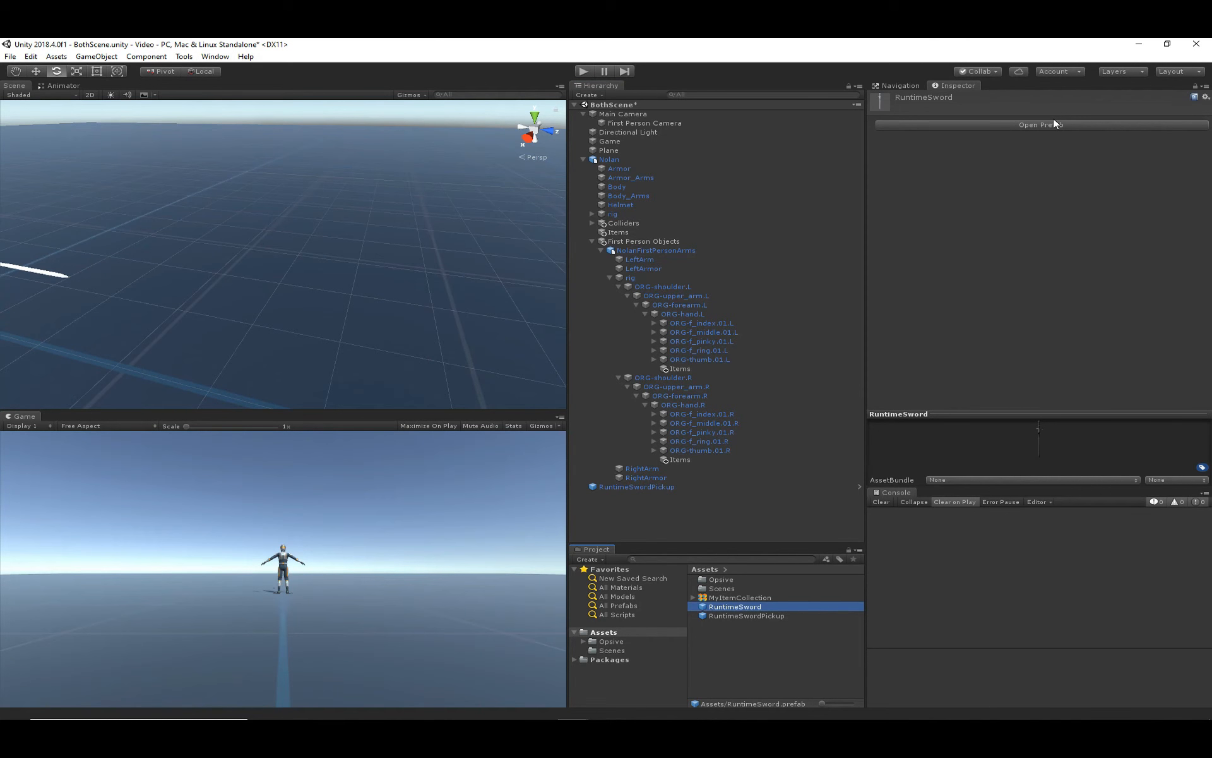
click(1053, 121)
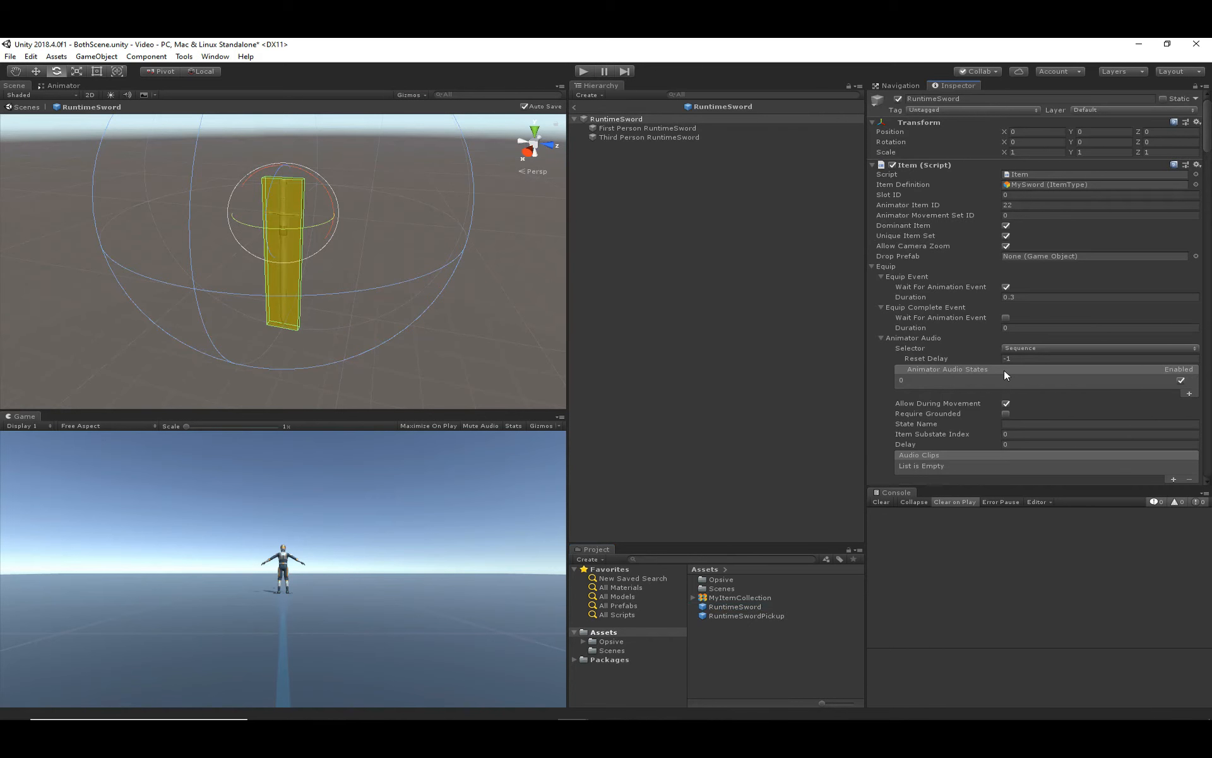
scroll(1004, 370, down, 10)
scroll(1005, 371, down, 15)
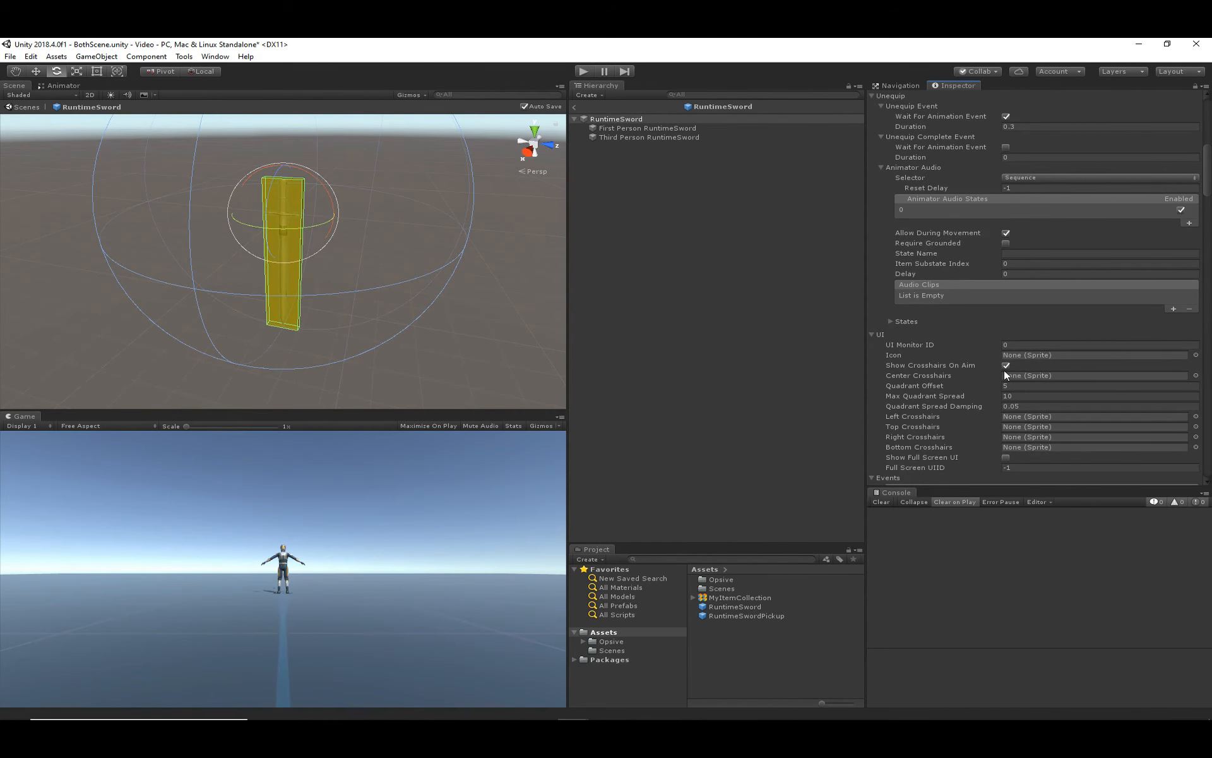
scroll(1004, 373, down, 2)
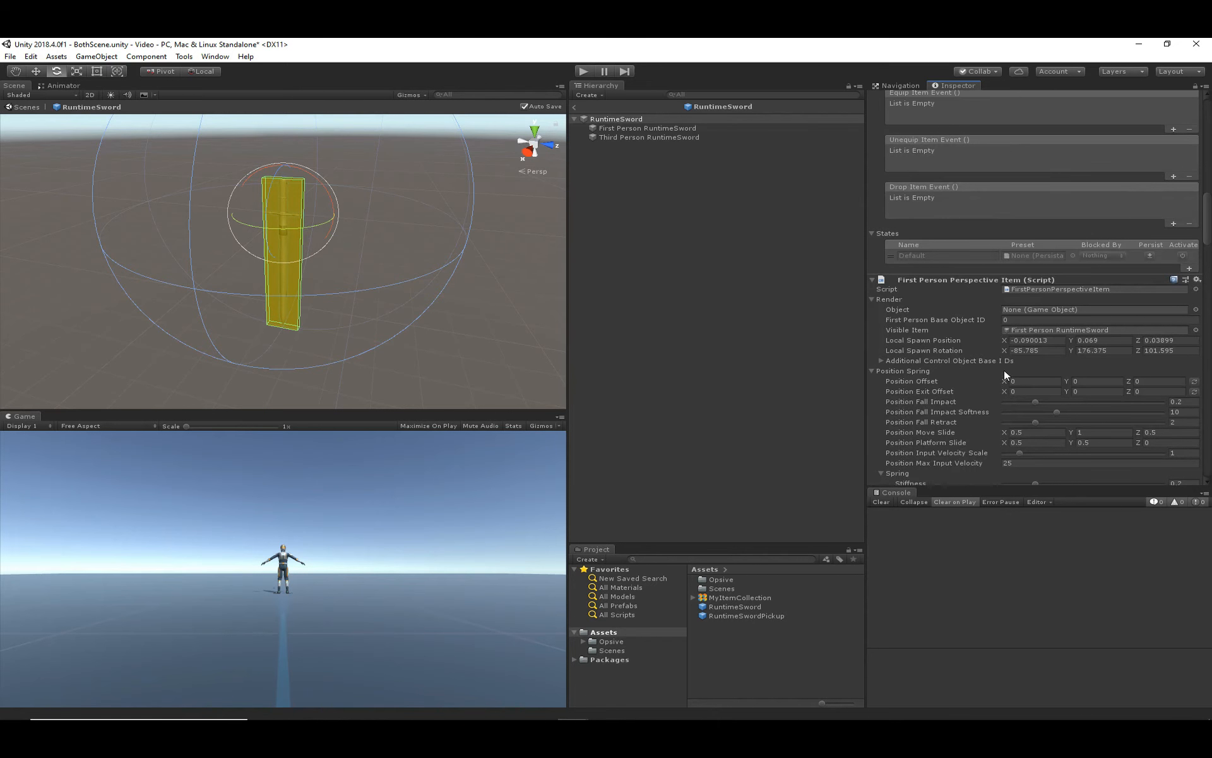
- Start a play test, return from the prefab to BothScene, walk Nolan into the sword pickup, and release the game's cursor
click(583, 67)
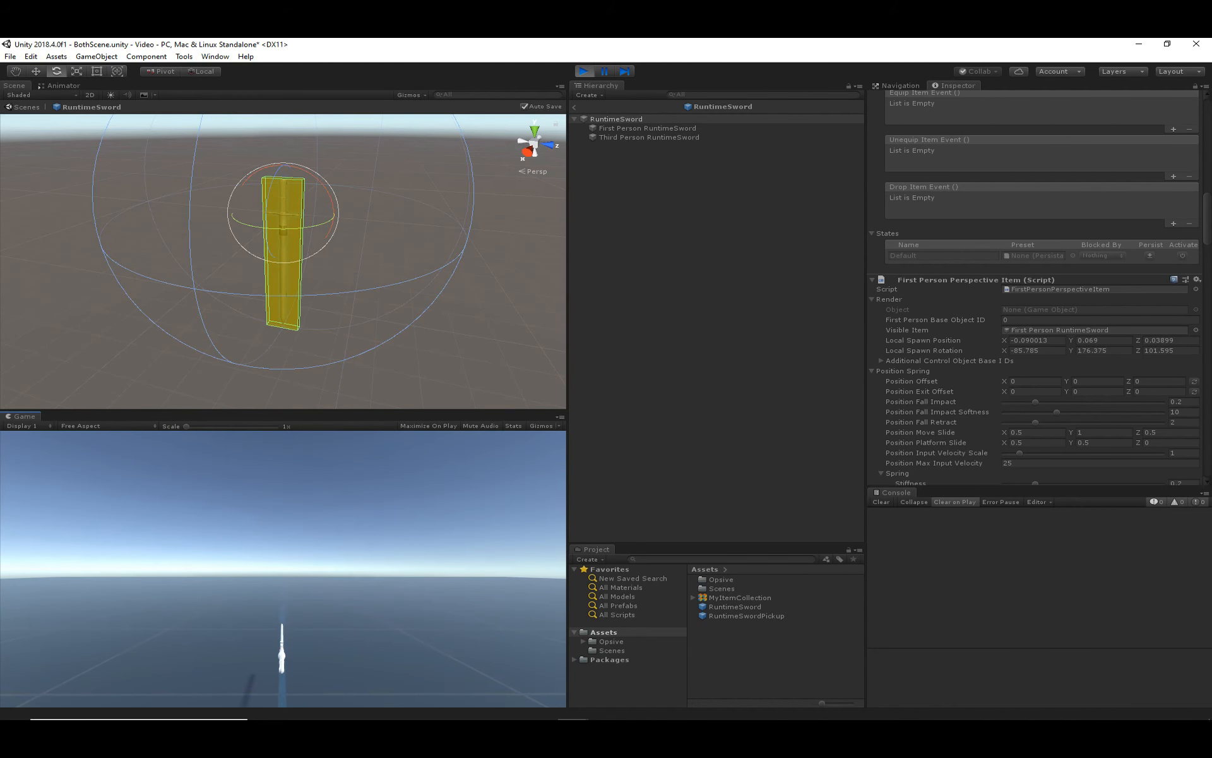
click(575, 107)
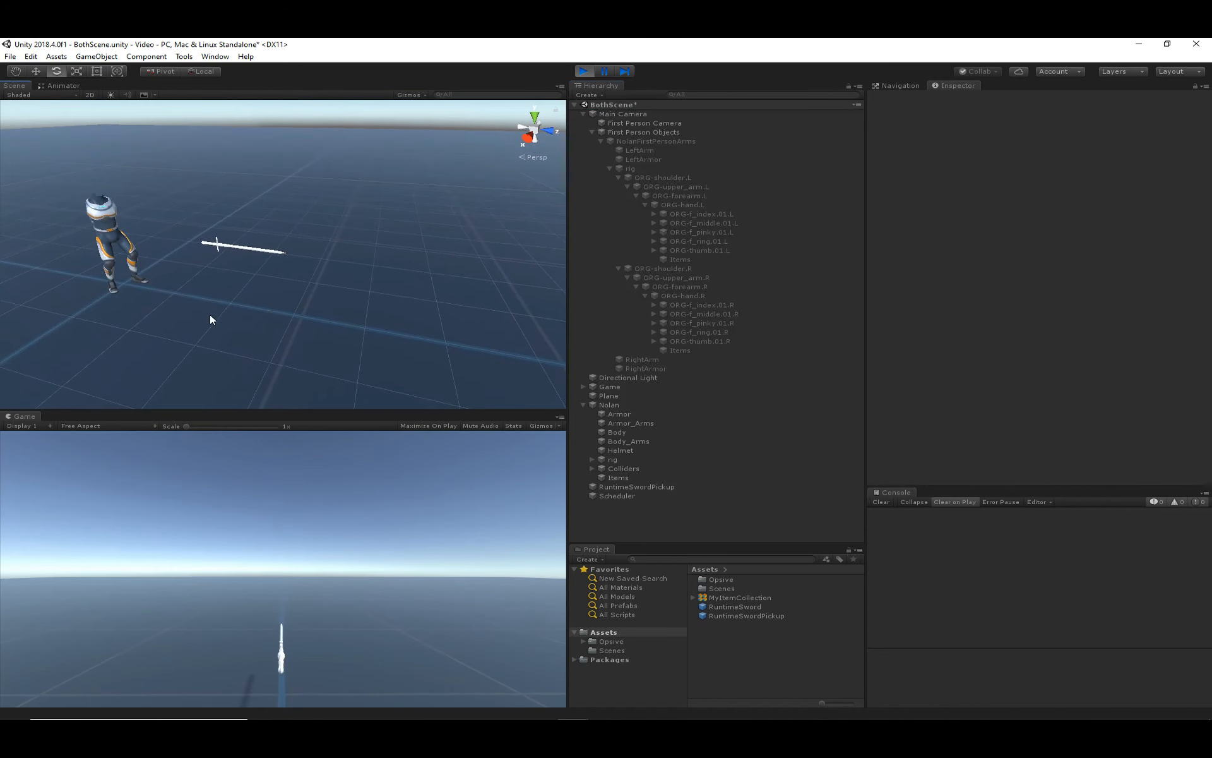
click(221, 505)
key(w)
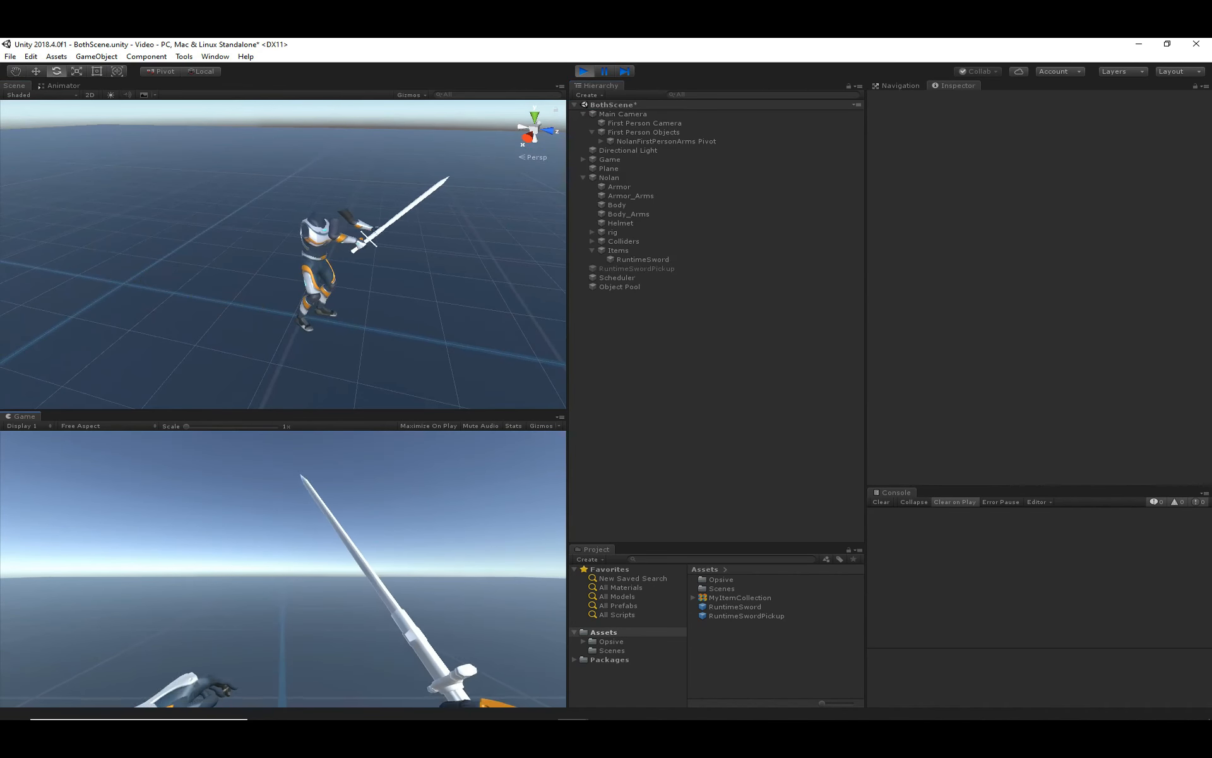
key(Escape)
- Locate NolanFirstPersonArms through the character's arm in the running scene and examine the ID of its First Person Base Object component
click(356, 239)
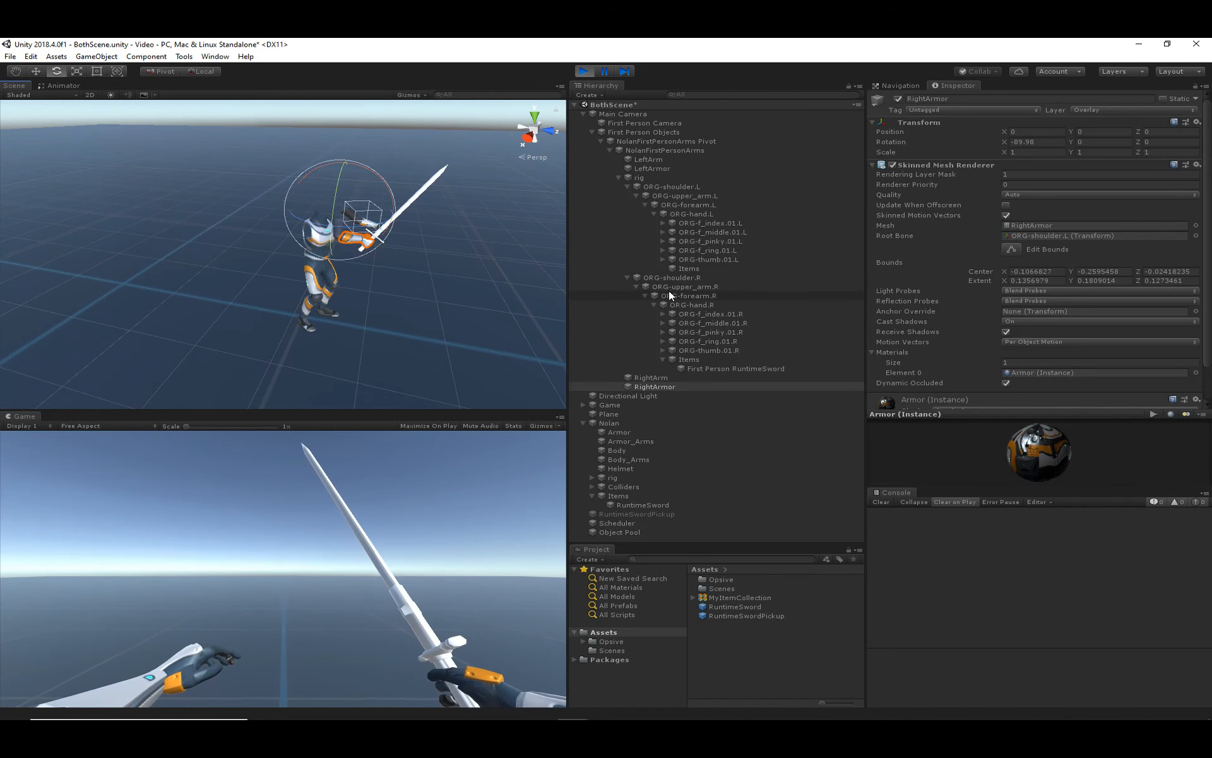
click(655, 151)
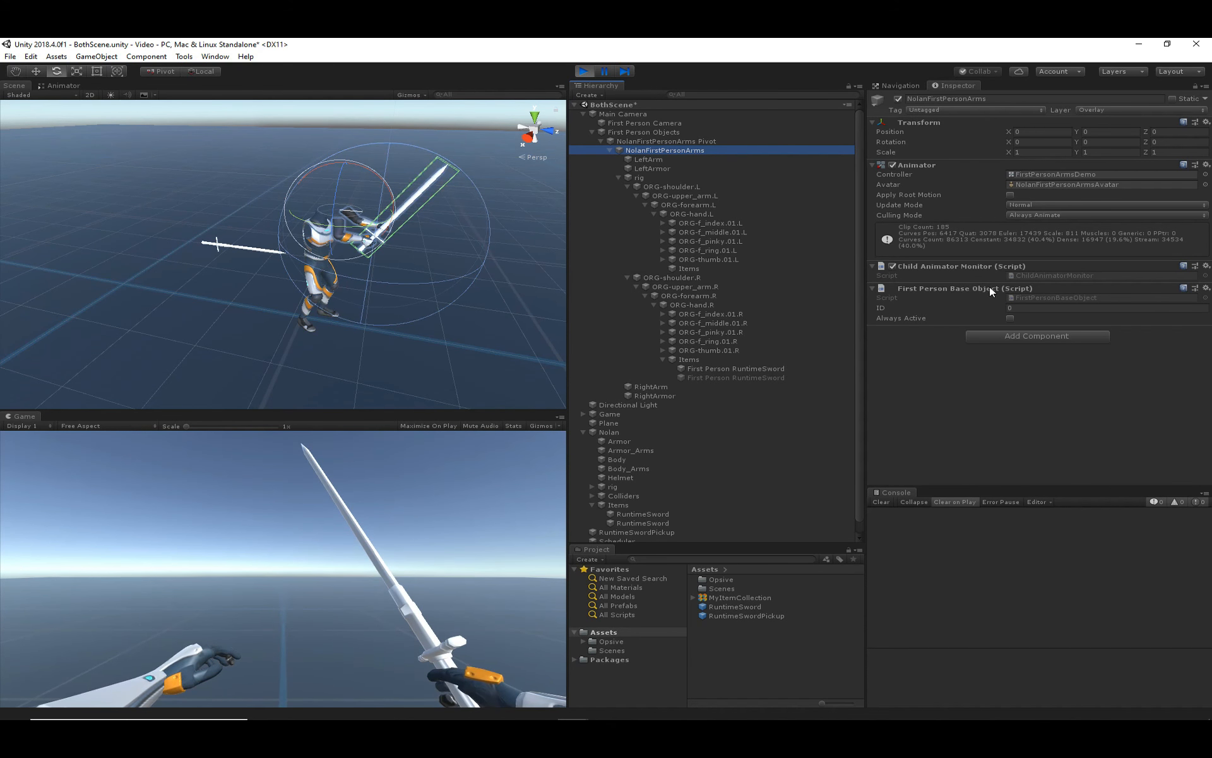
click(1028, 307)
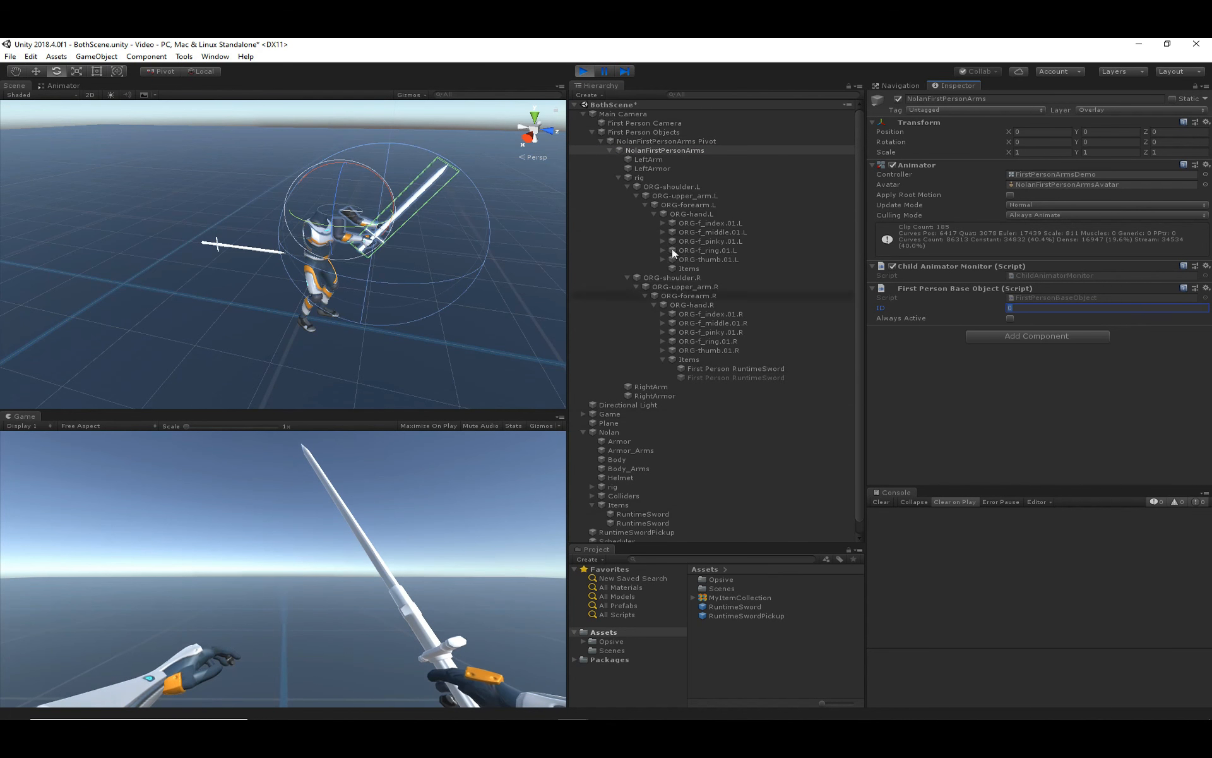
- Reopen the RuntimeSword prefab, check the First Person Base Object ID on its First Person Perspective Item, and stop the play test
click(756, 605)
click(1078, 125)
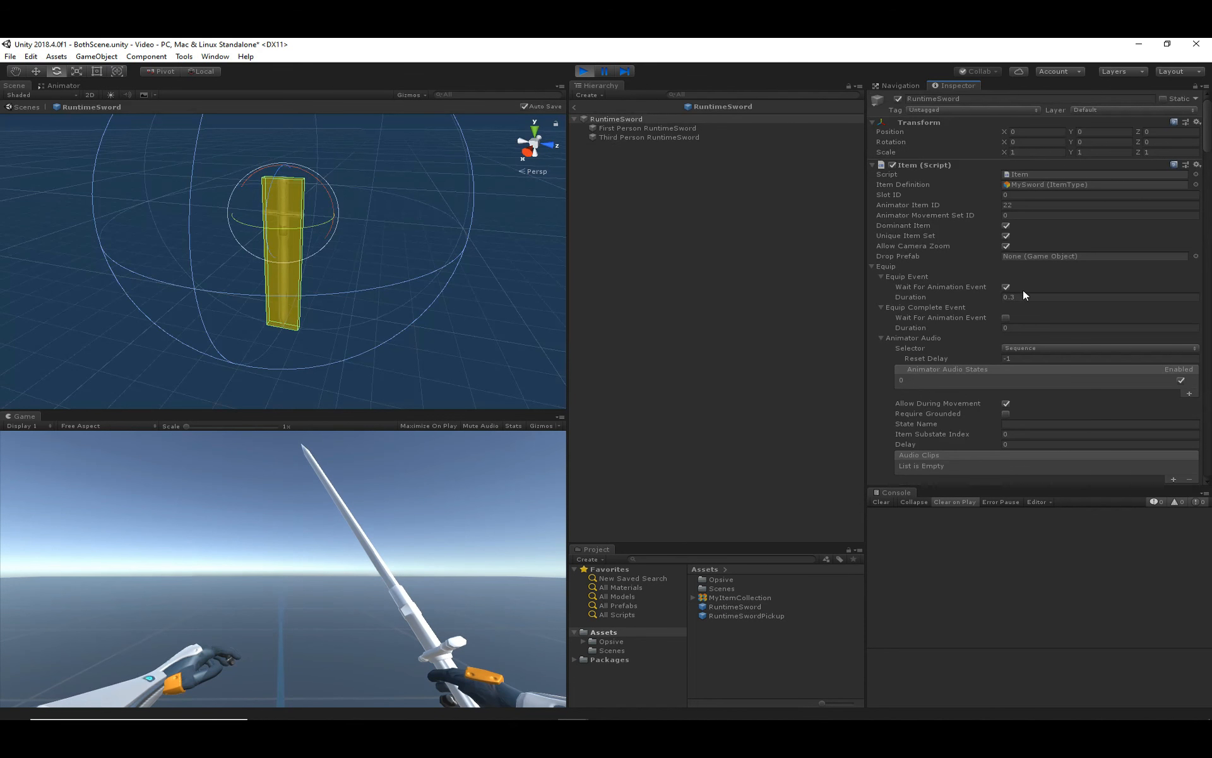
scroll(1023, 291, down, 15)
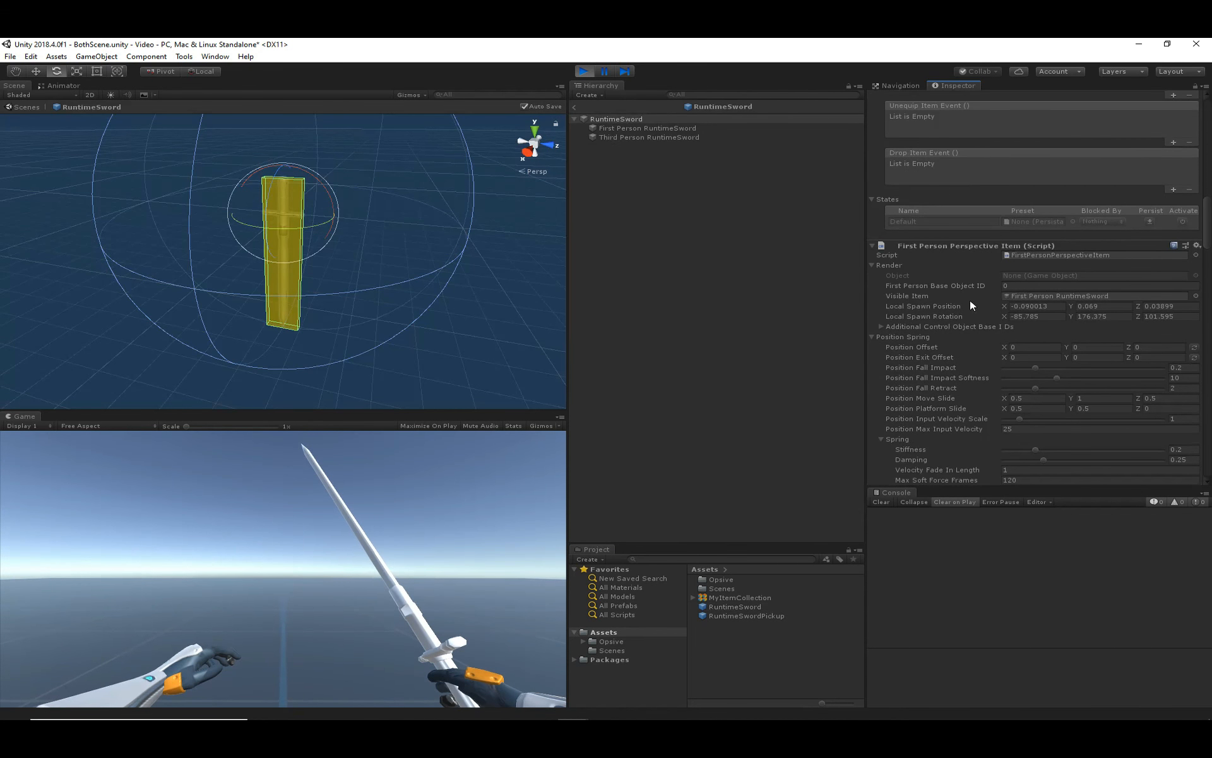
click(1026, 284)
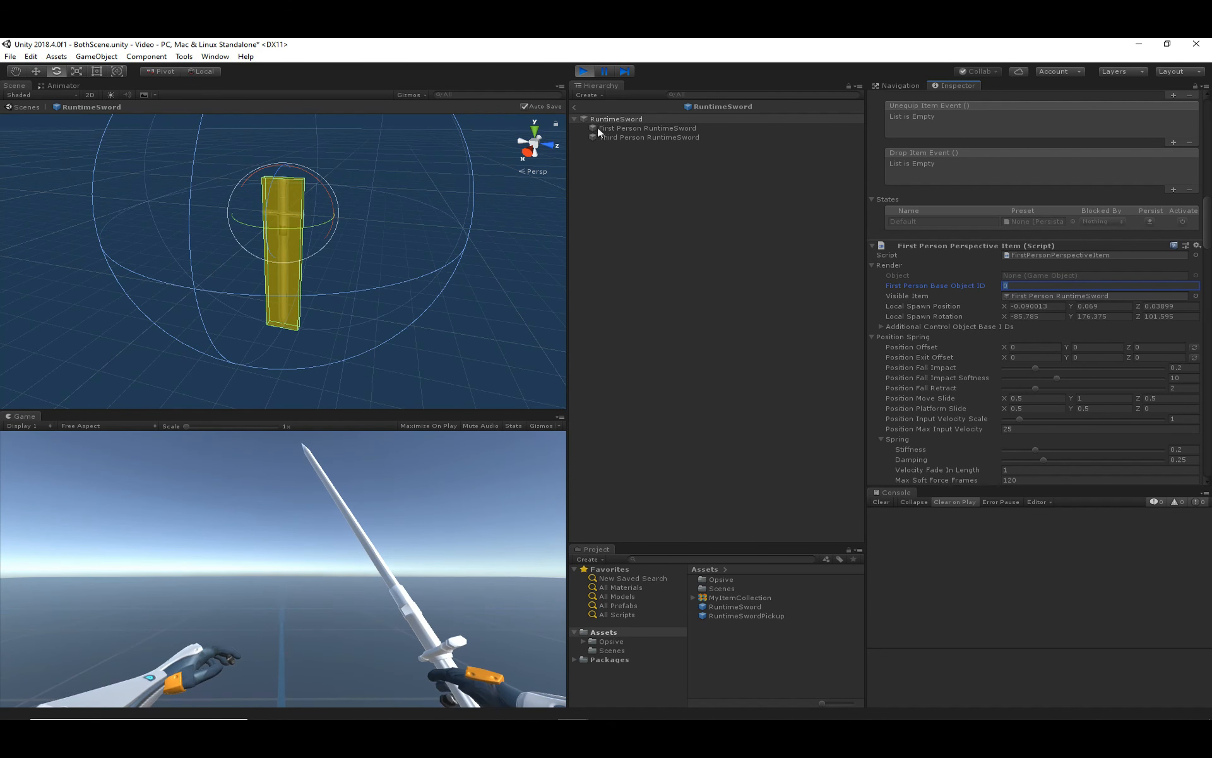
click(585, 71)
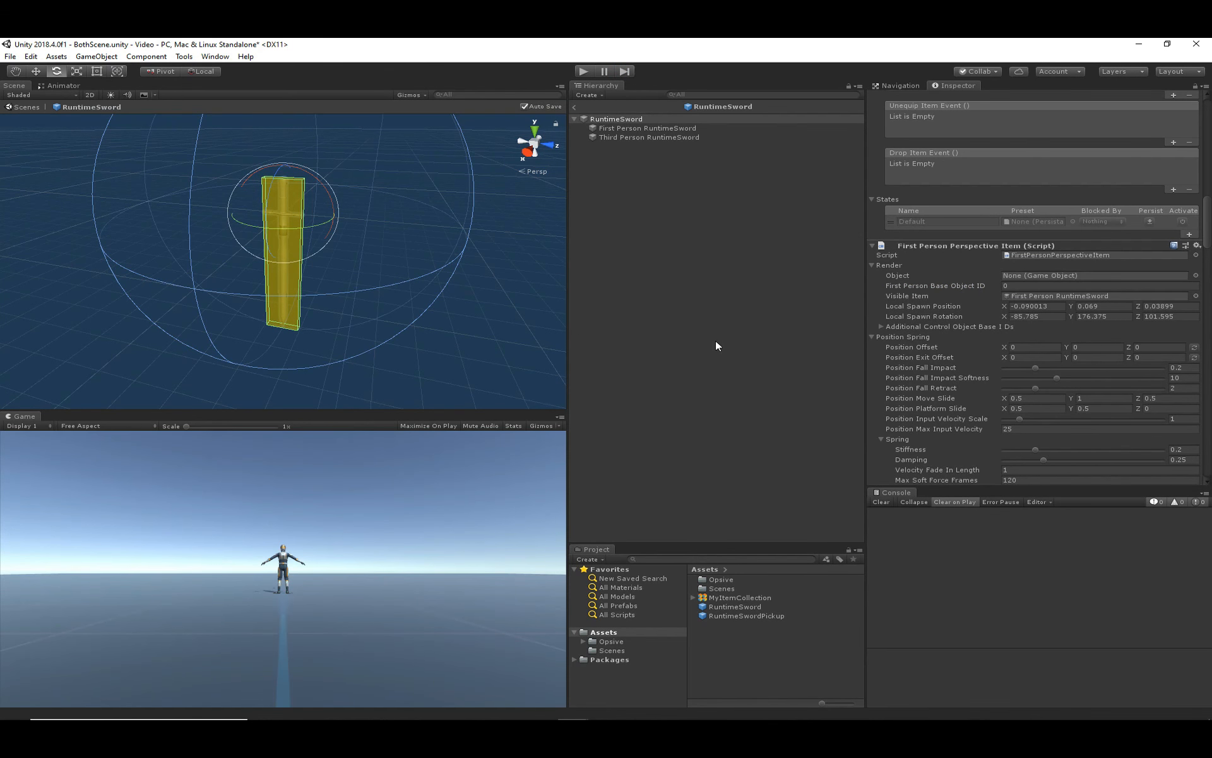